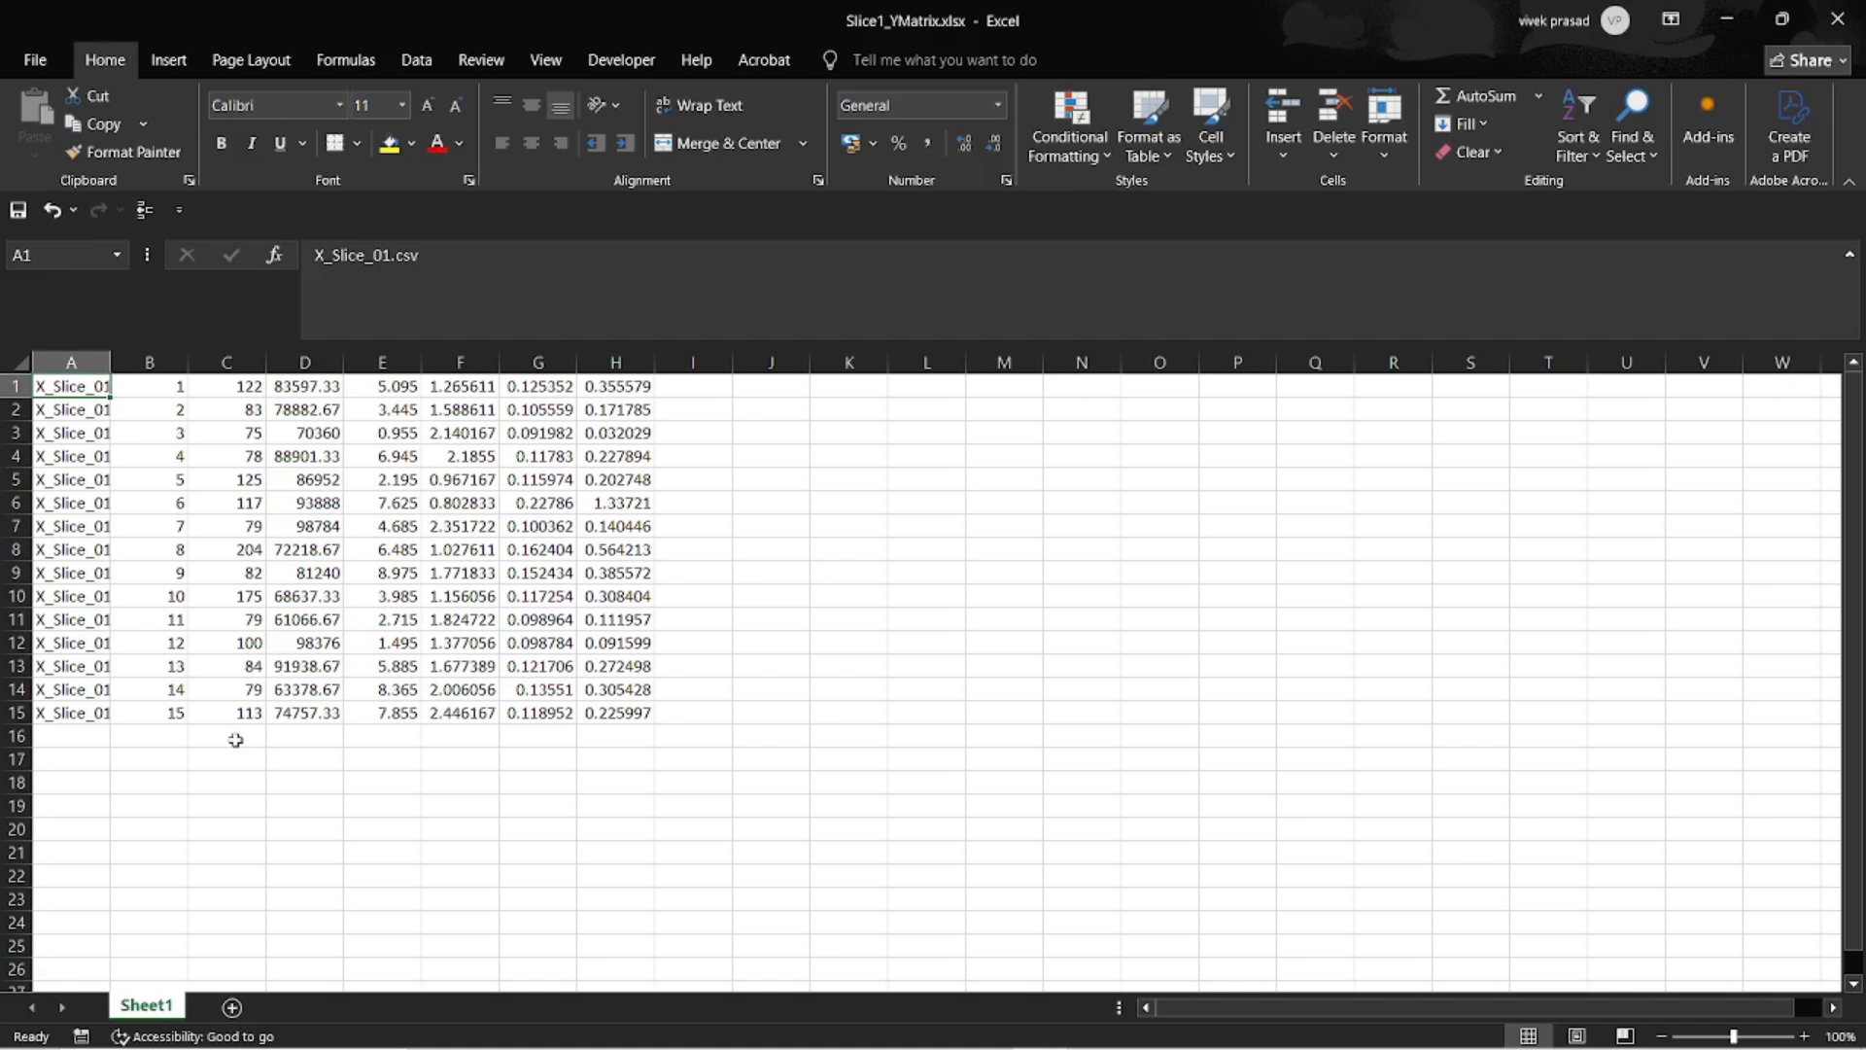
Insert an empty row above the data and enter headers Slice #, DOE #, Iter # in A1:C1.
right_click(17, 387)
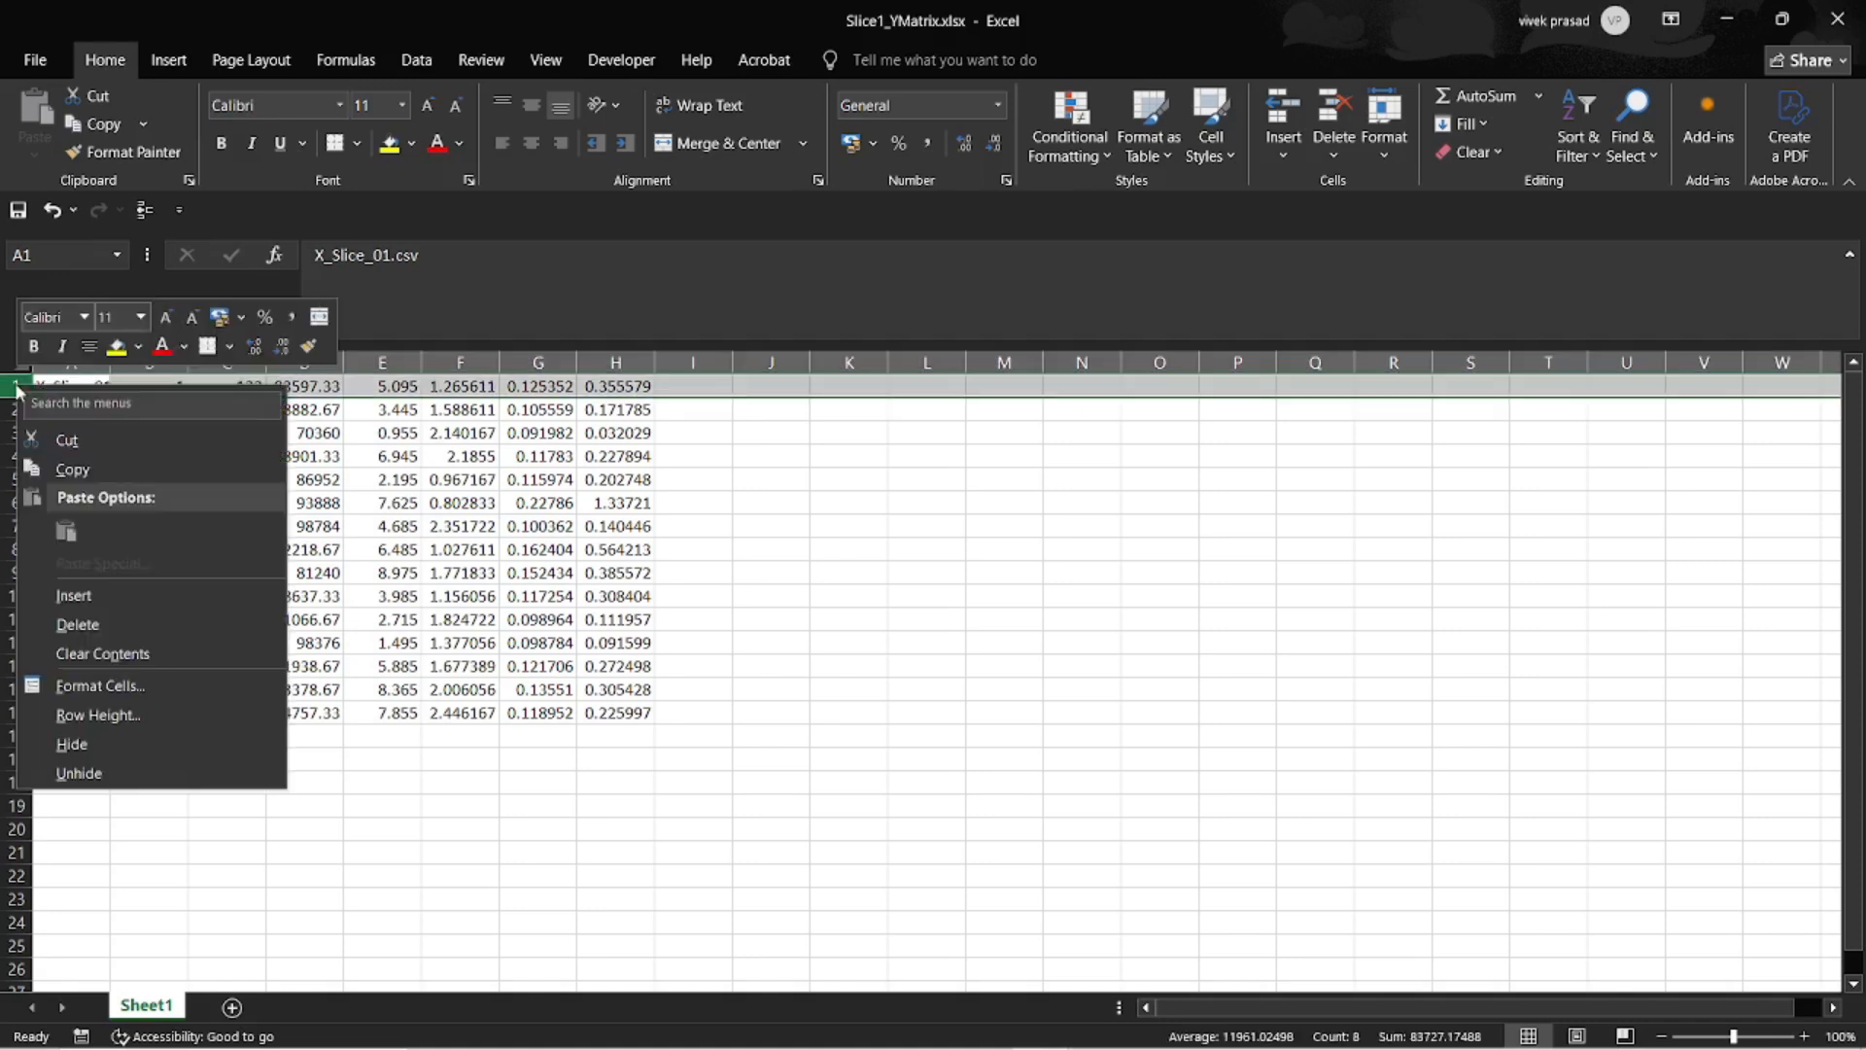
left_click(74, 595)
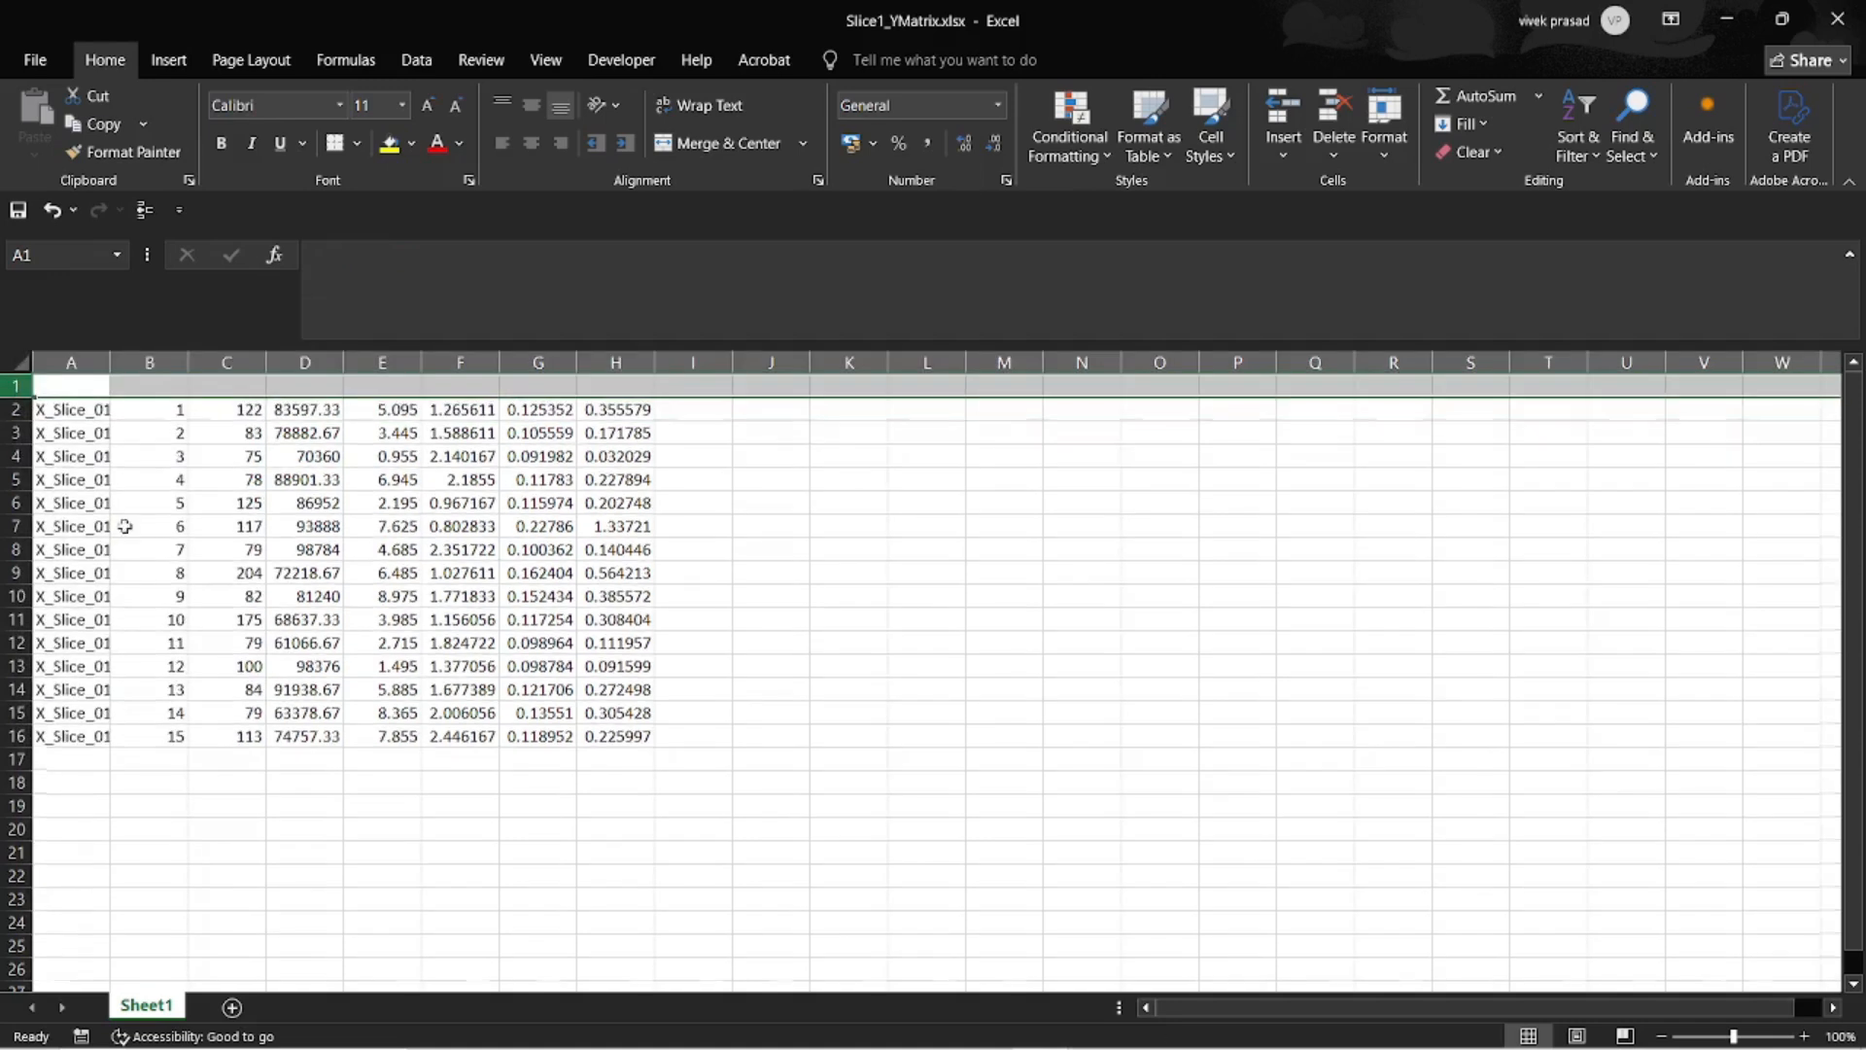
left_click(74, 387)
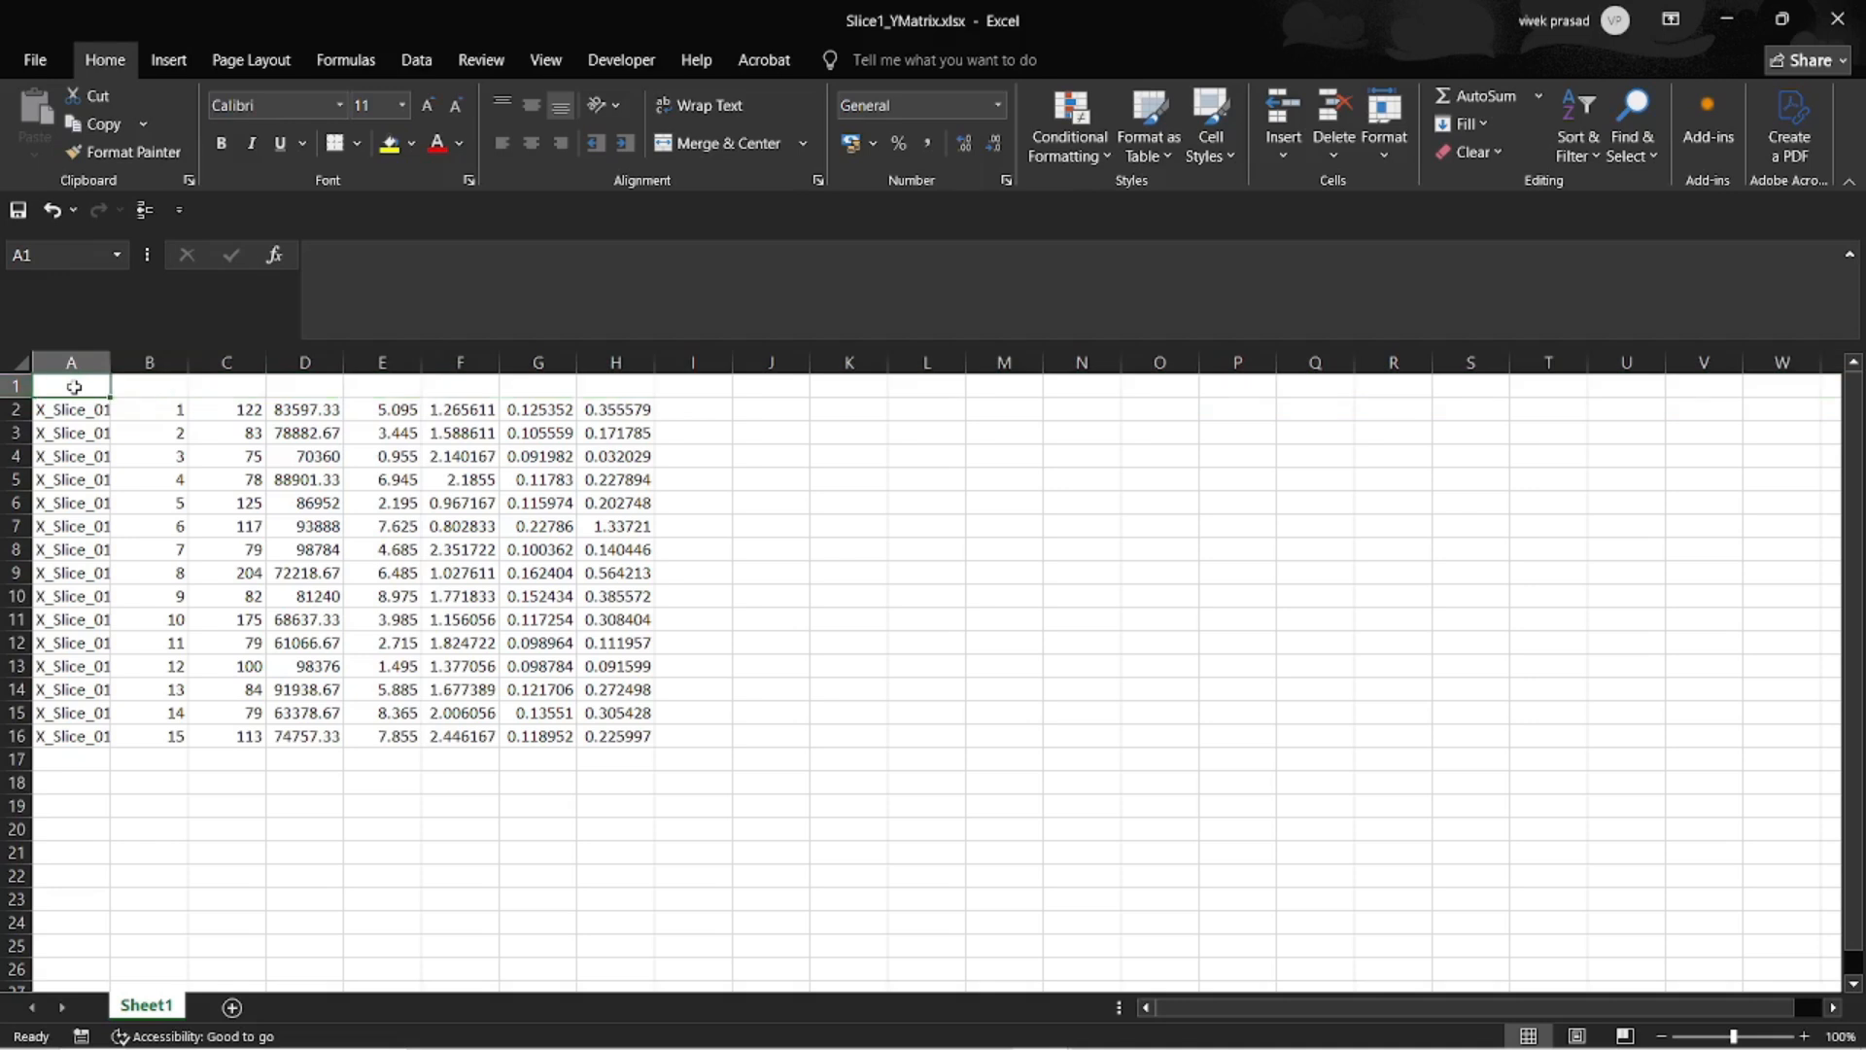
type("Slice")
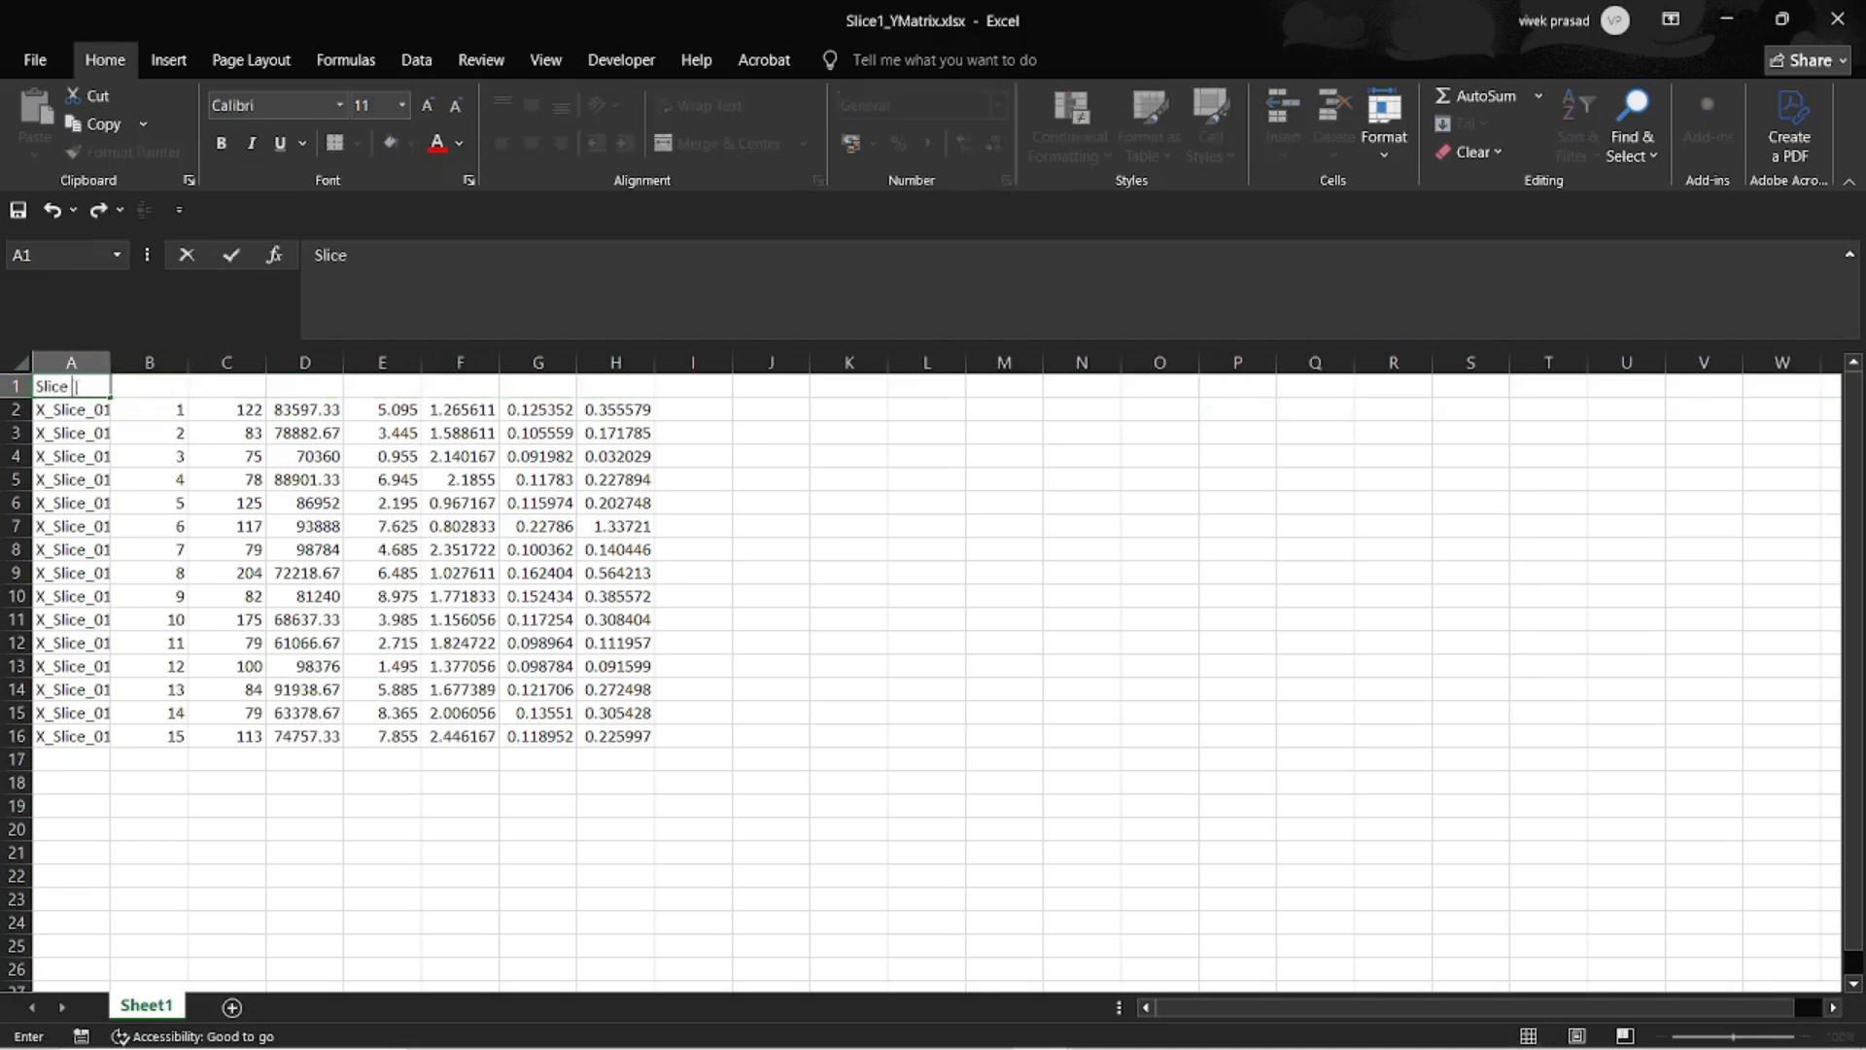
type(" #")
key("Tab")
type("DOE #")
key("Tab")
type("Iter #")
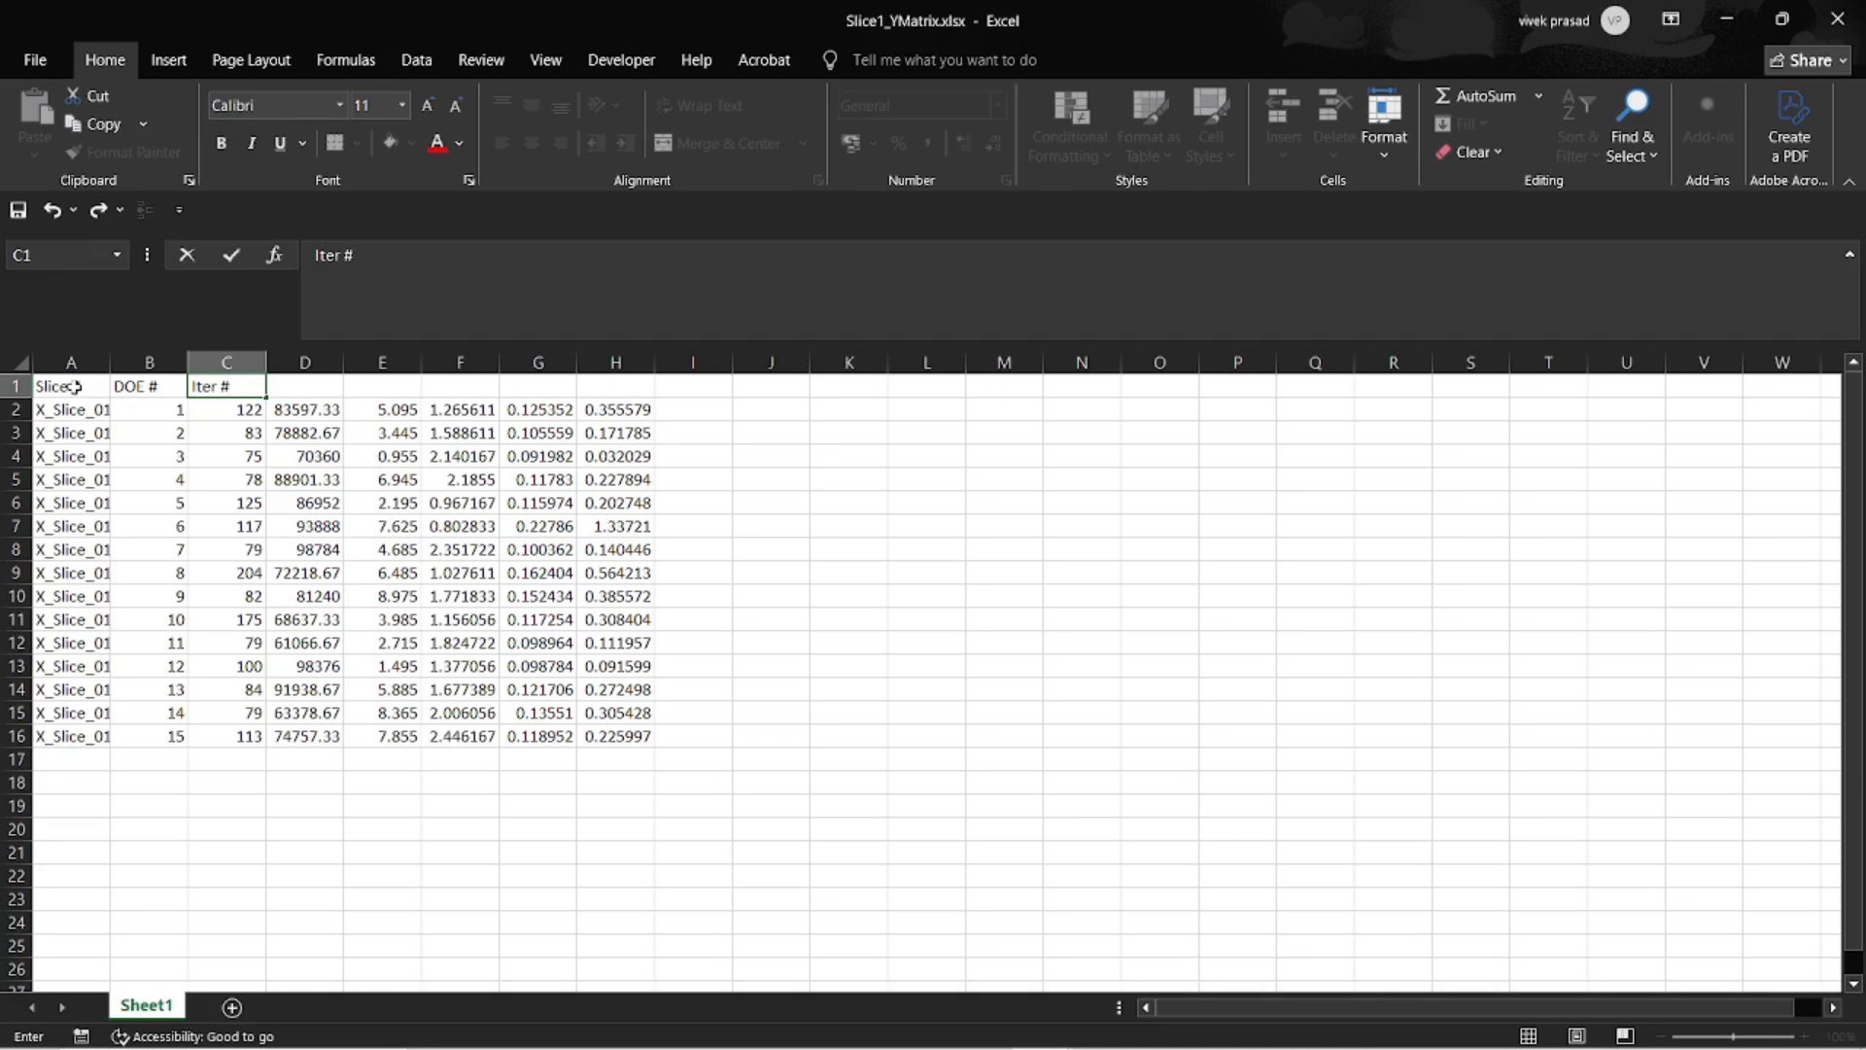
key("Tab")
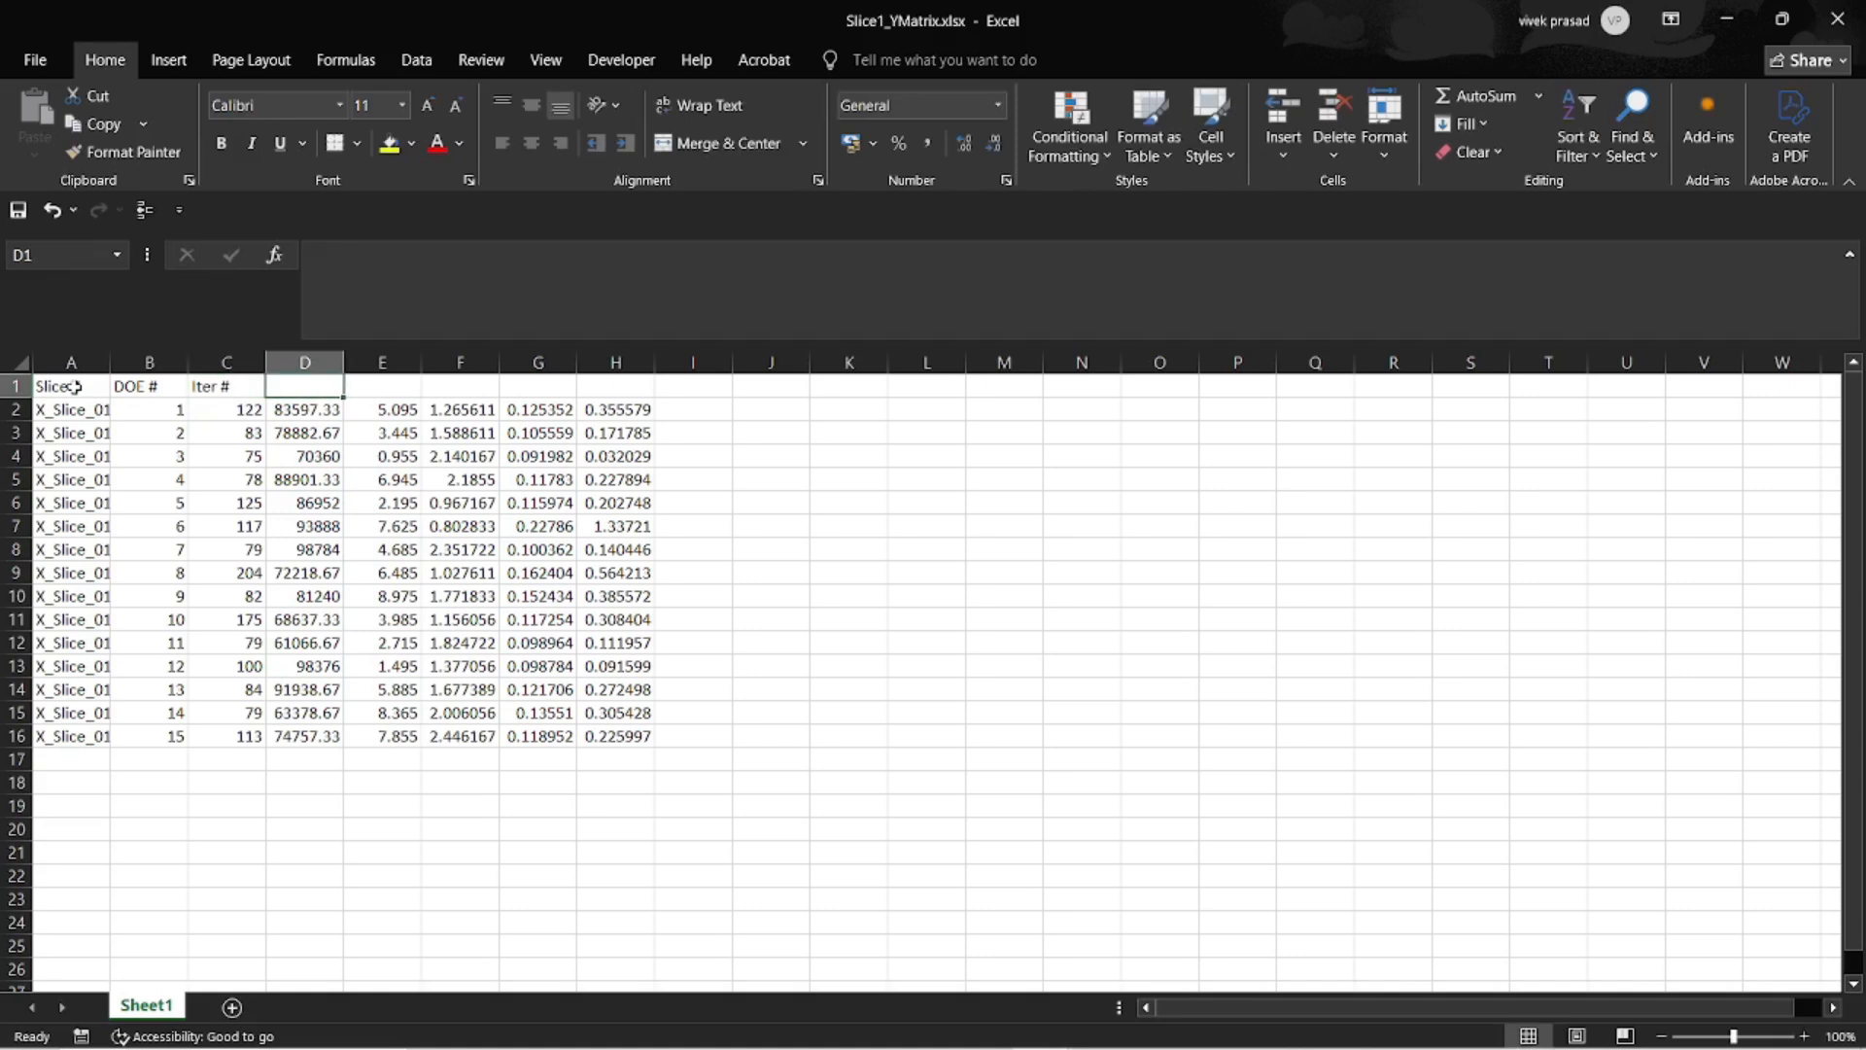
Enter the remaining headers FrStrPr, AoA, M, Cd and Cl across D1:H1.
type("FrSt")
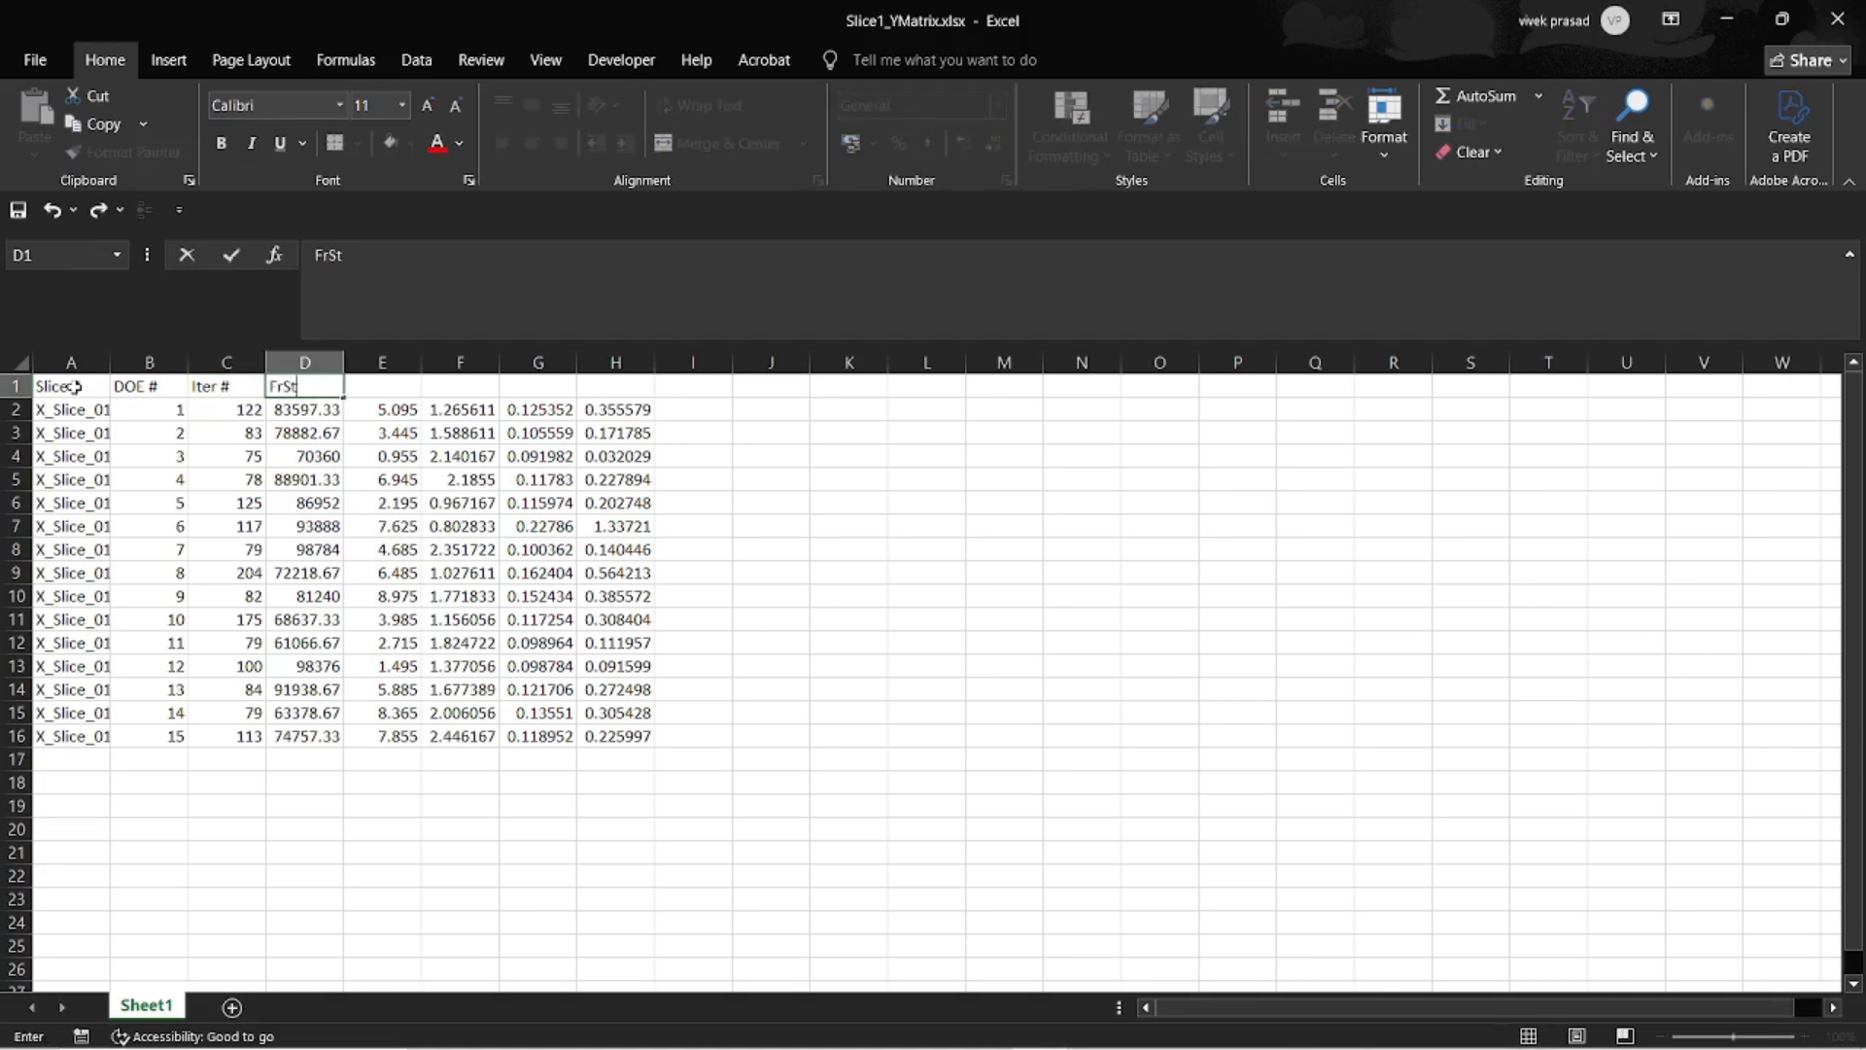
type("rPr")
key("Tab")
type("AoA")
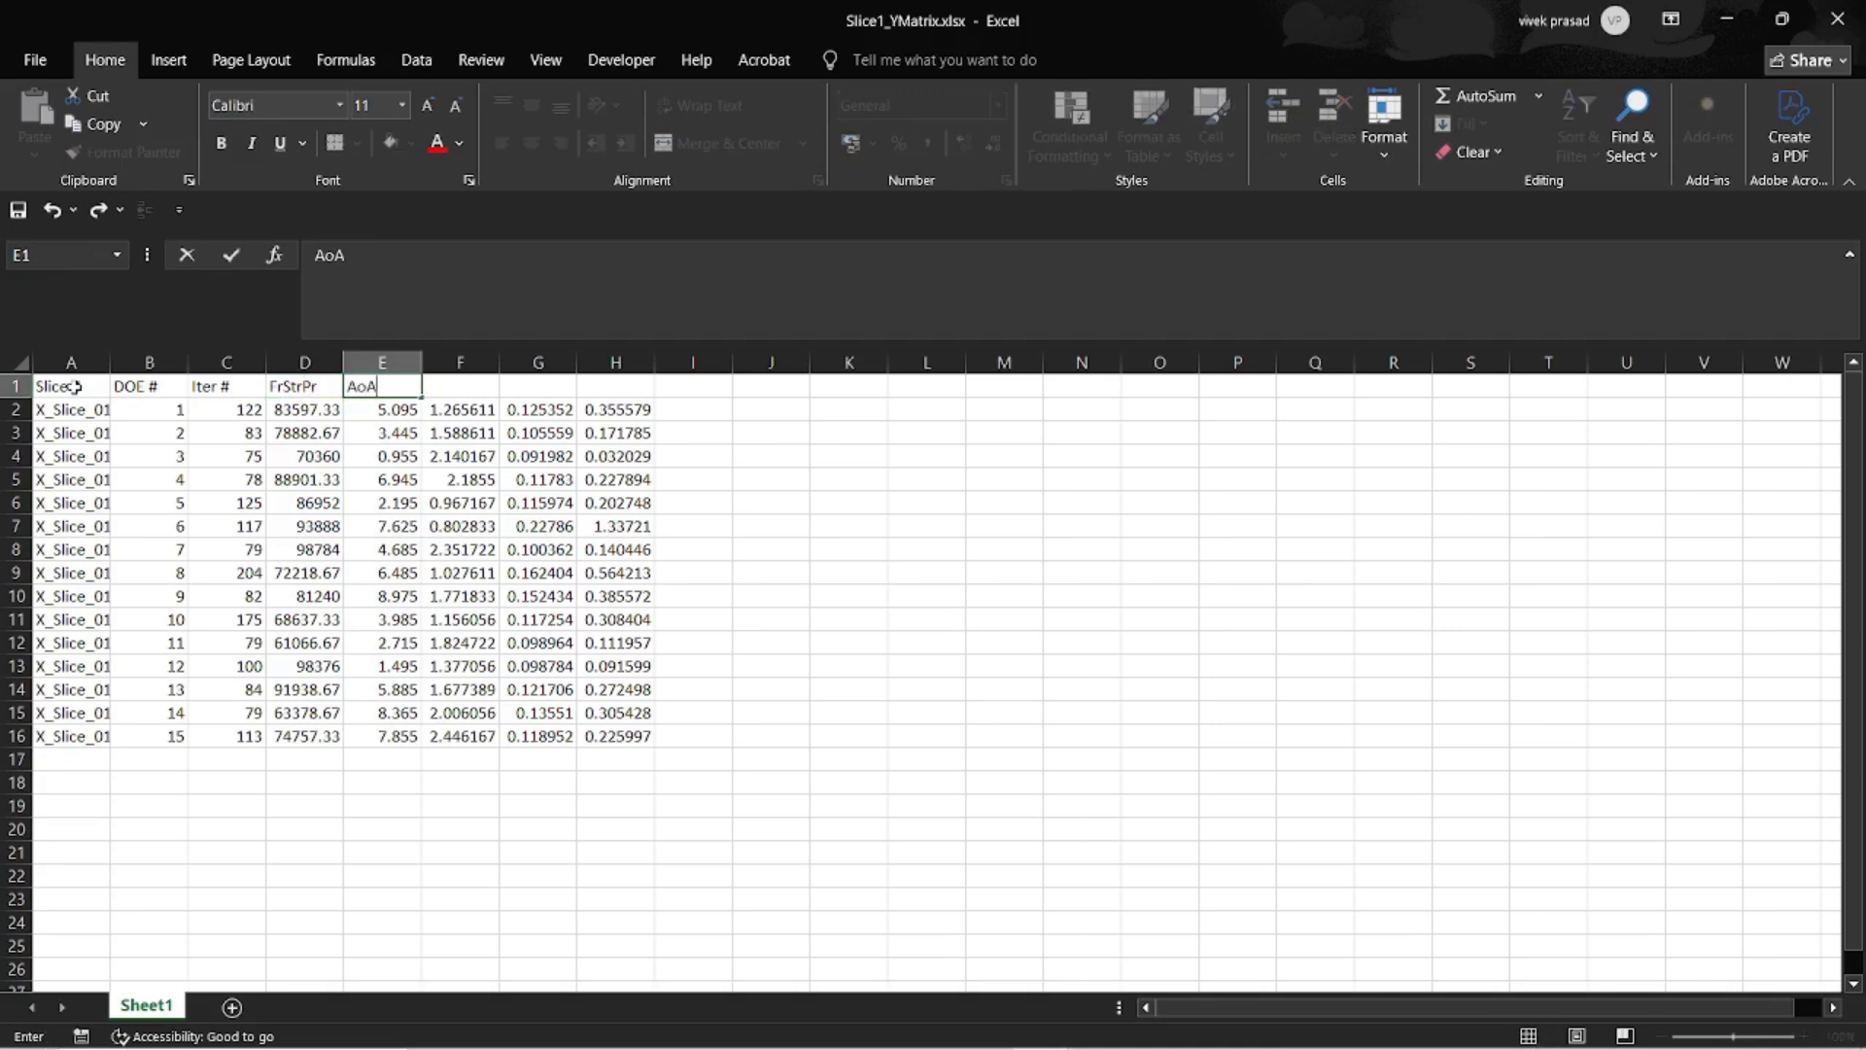
key("Tab")
type("M")
key("Tab")
type("Cd")
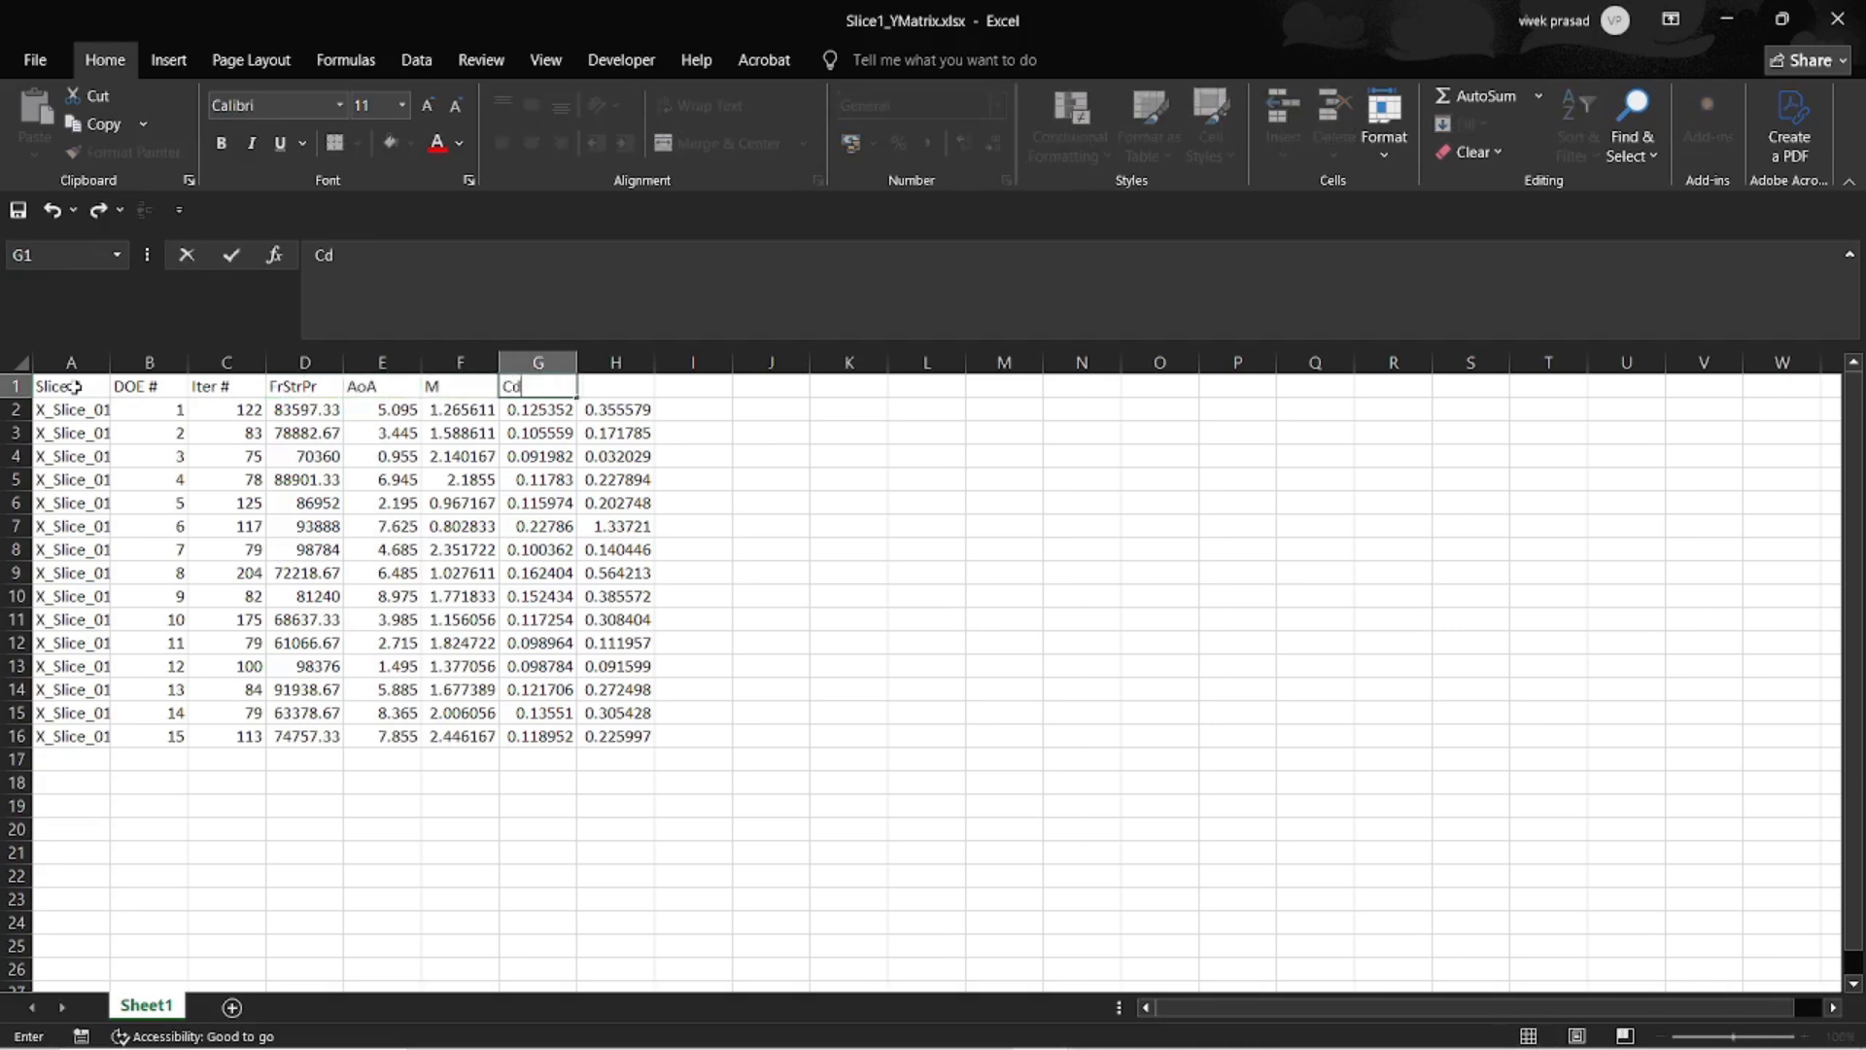
key("Tab")
type("Cl")
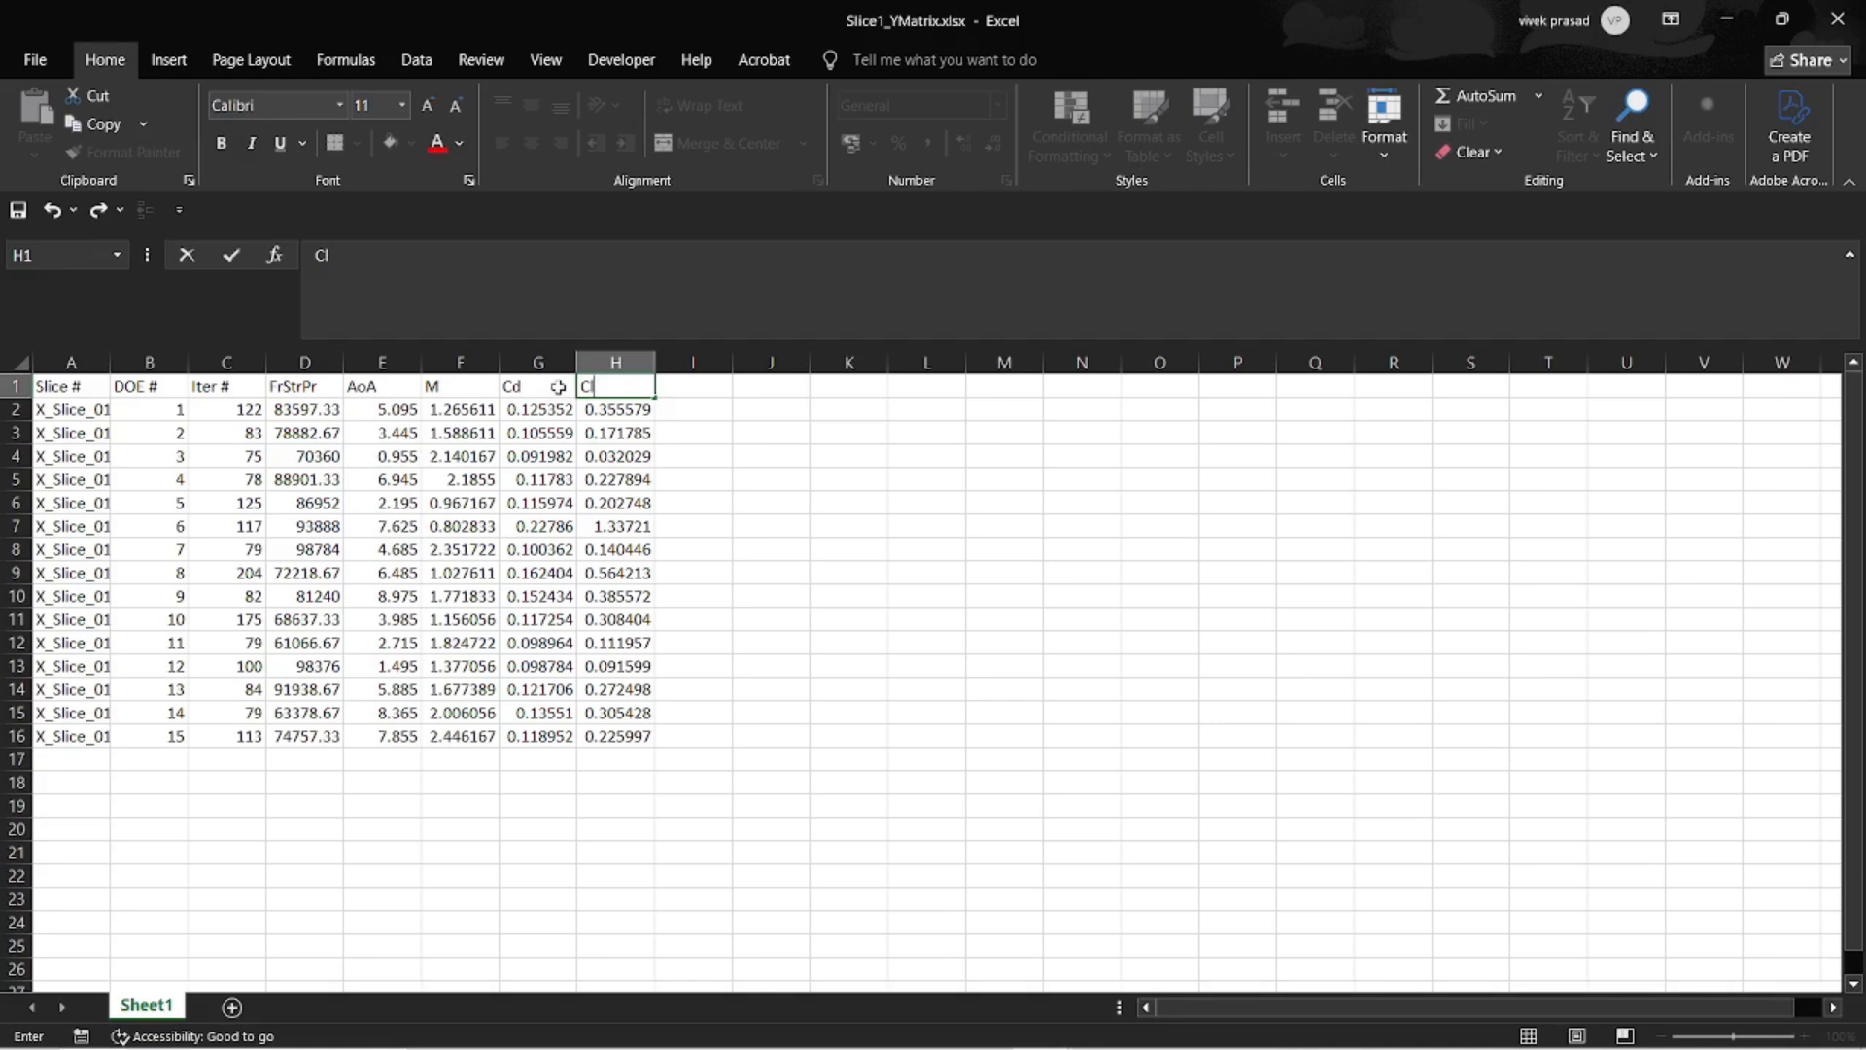
key("ctrl+Return")
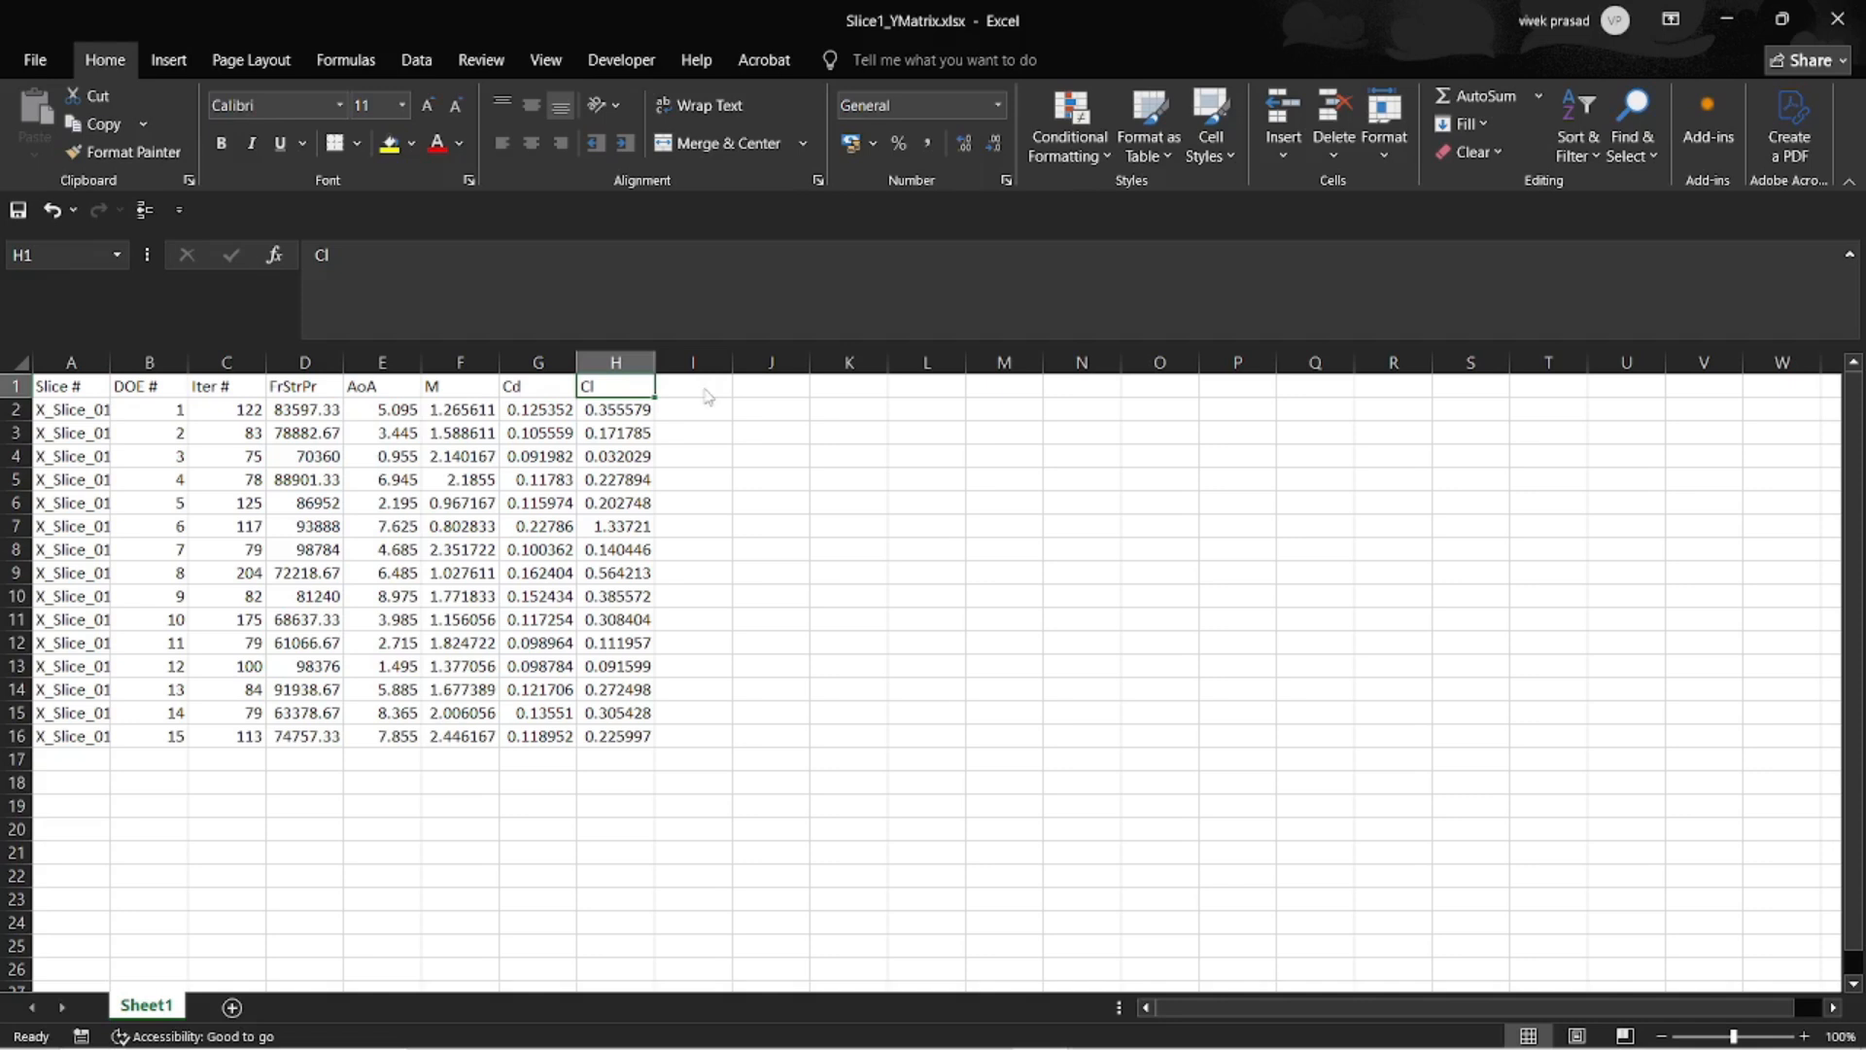
key("alt+Tab")
key("alt+Tab")
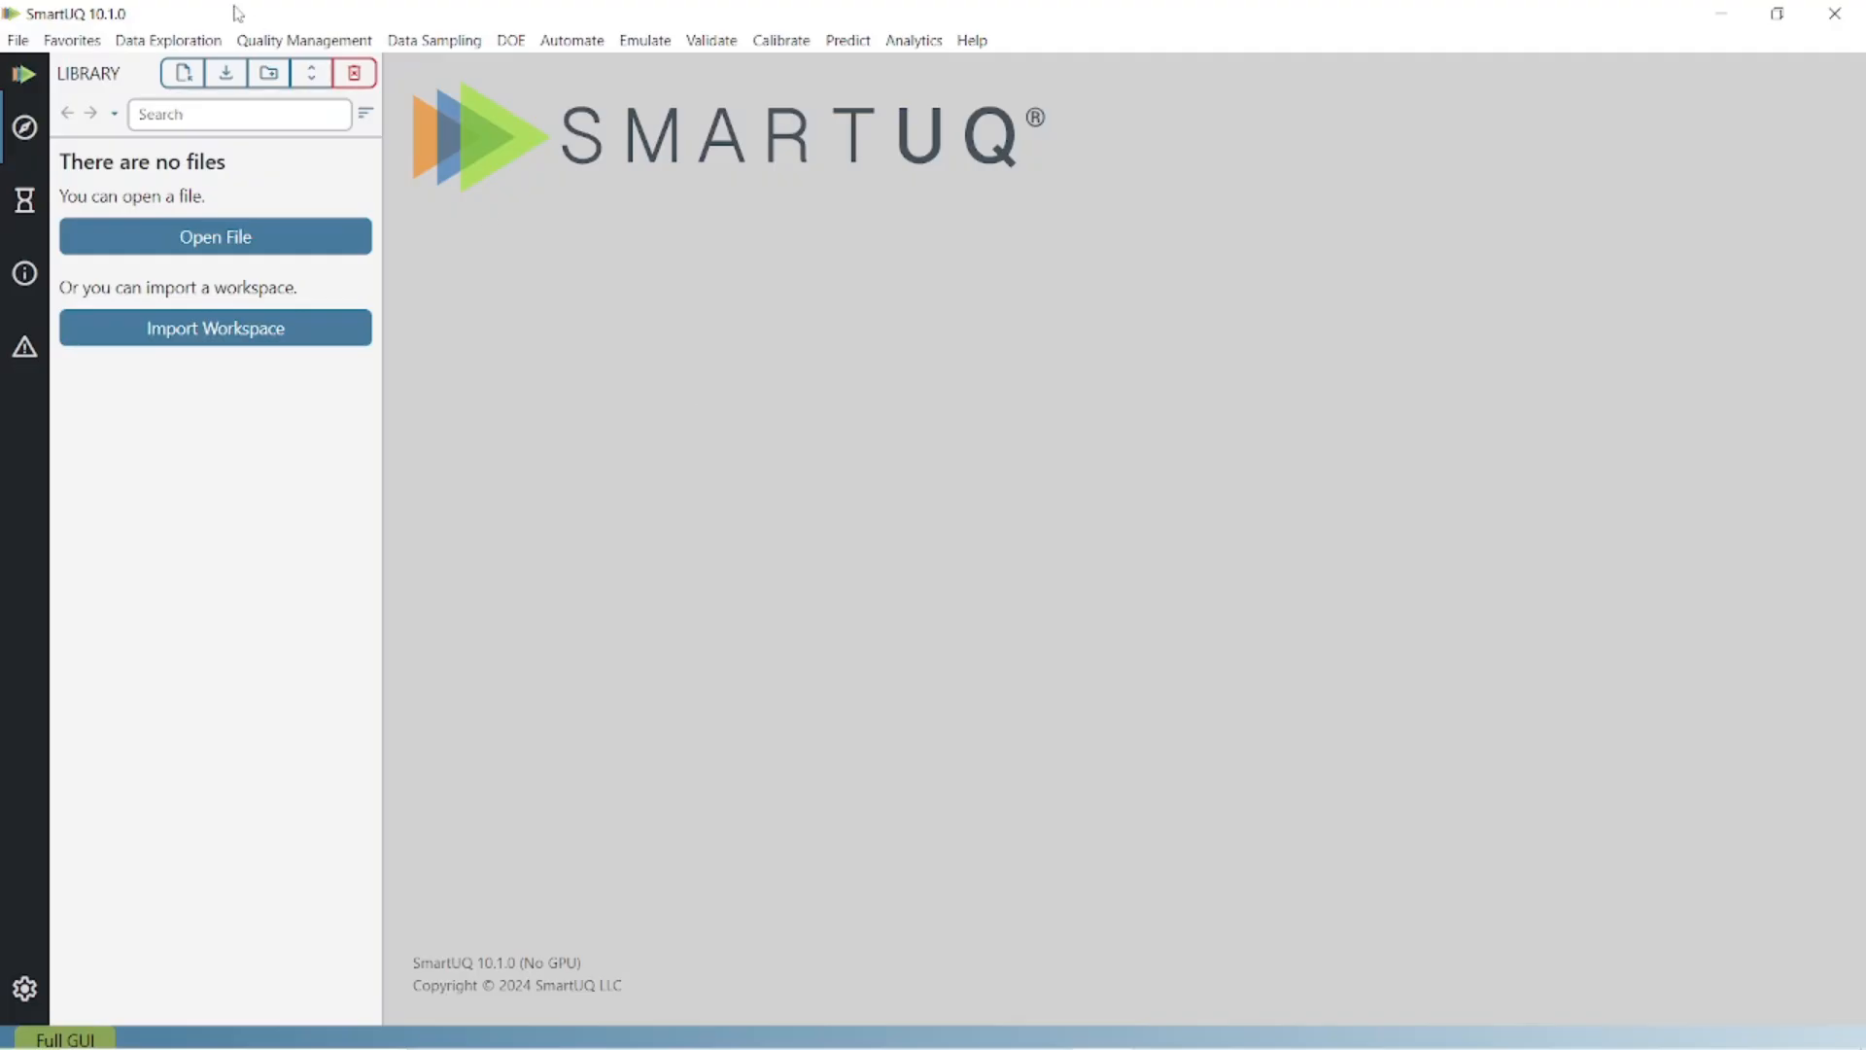
Import Slice1_XMatrix.csv and Slice1_YMatrix.xlsx into the SmartUQ library.
left_click(190, 73)
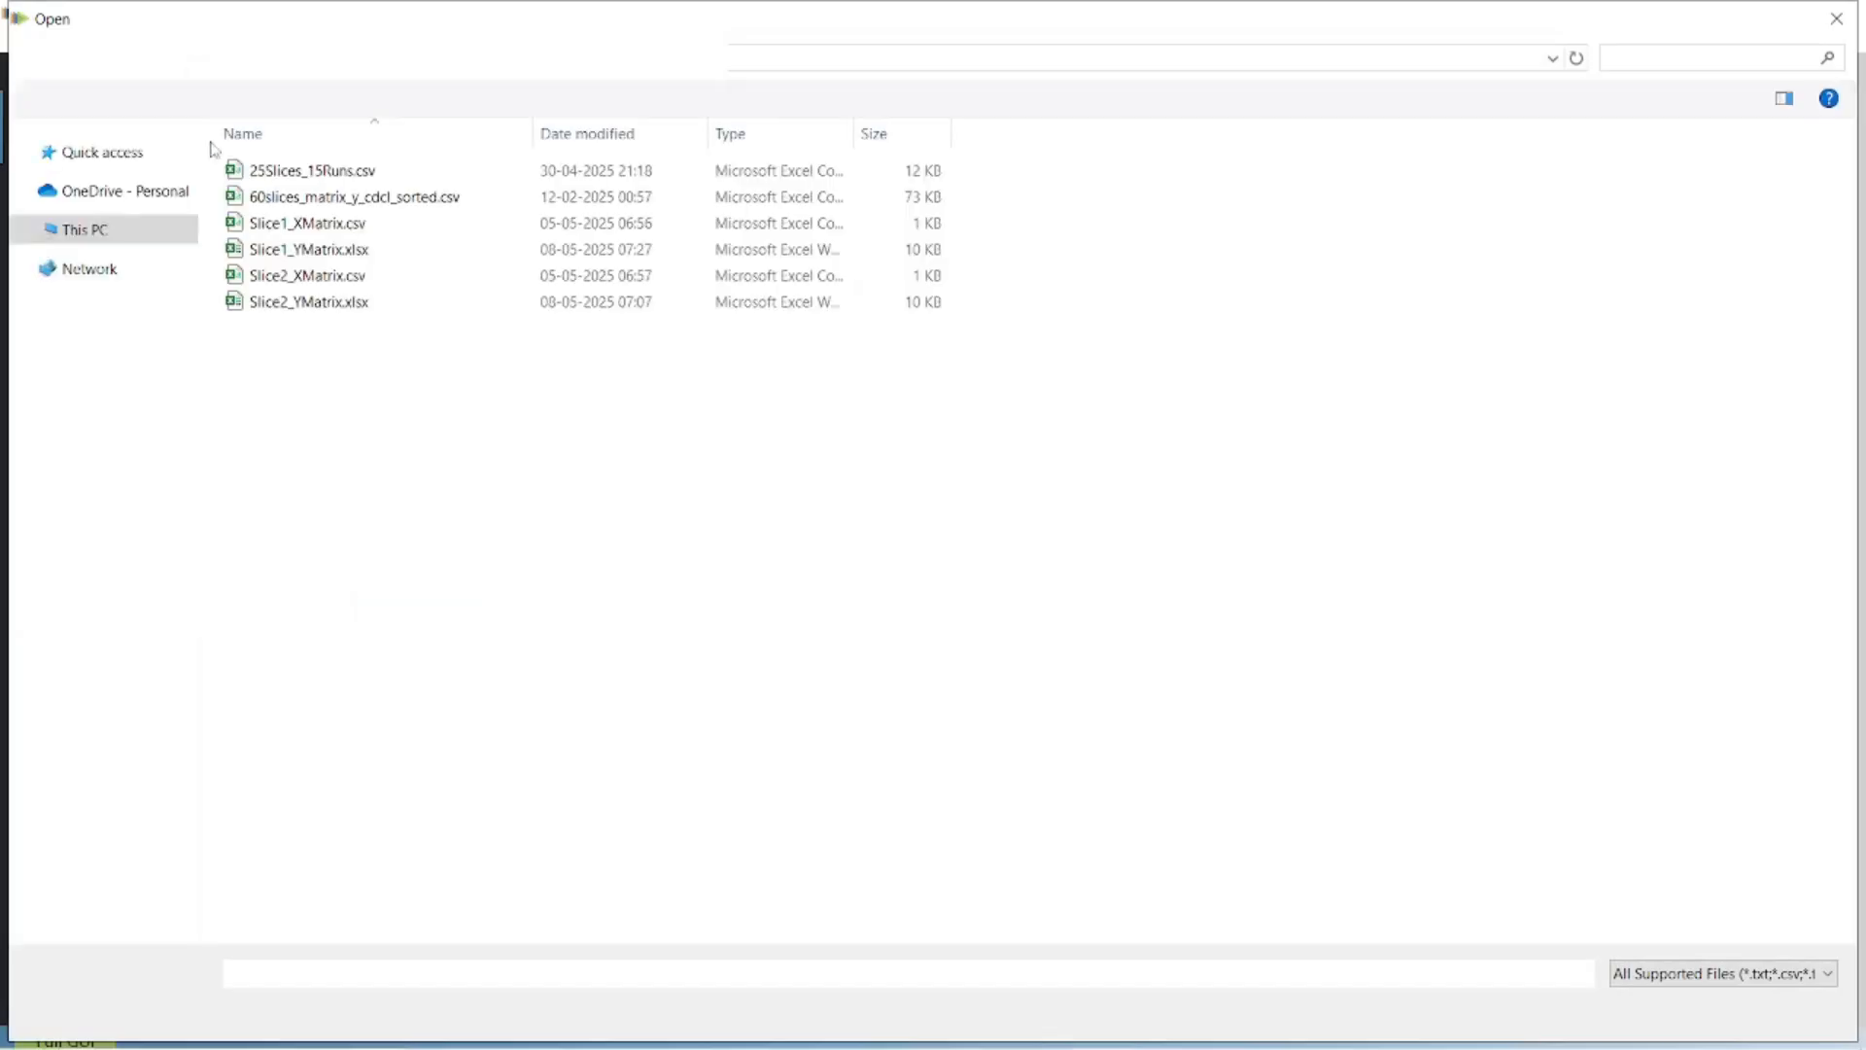
left_click(389, 235)
left_click(387, 251, "ctrl")
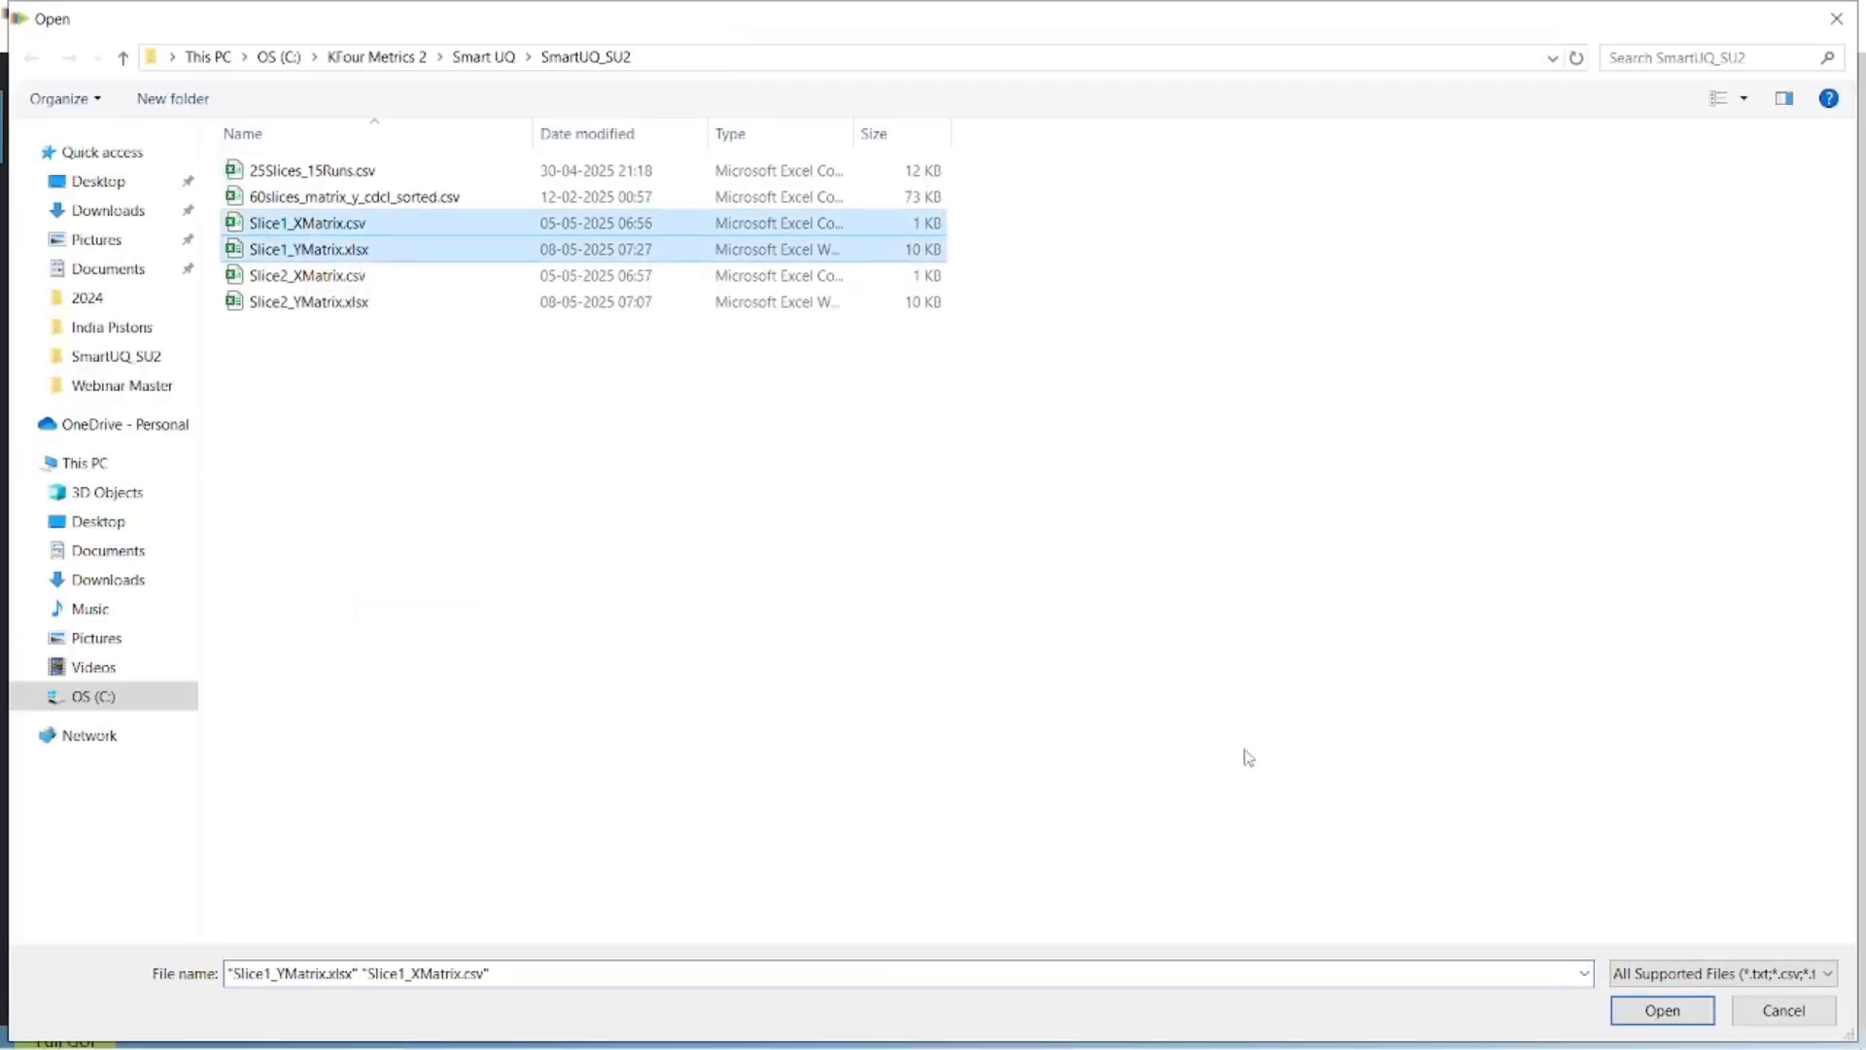
left_click(1630, 1009)
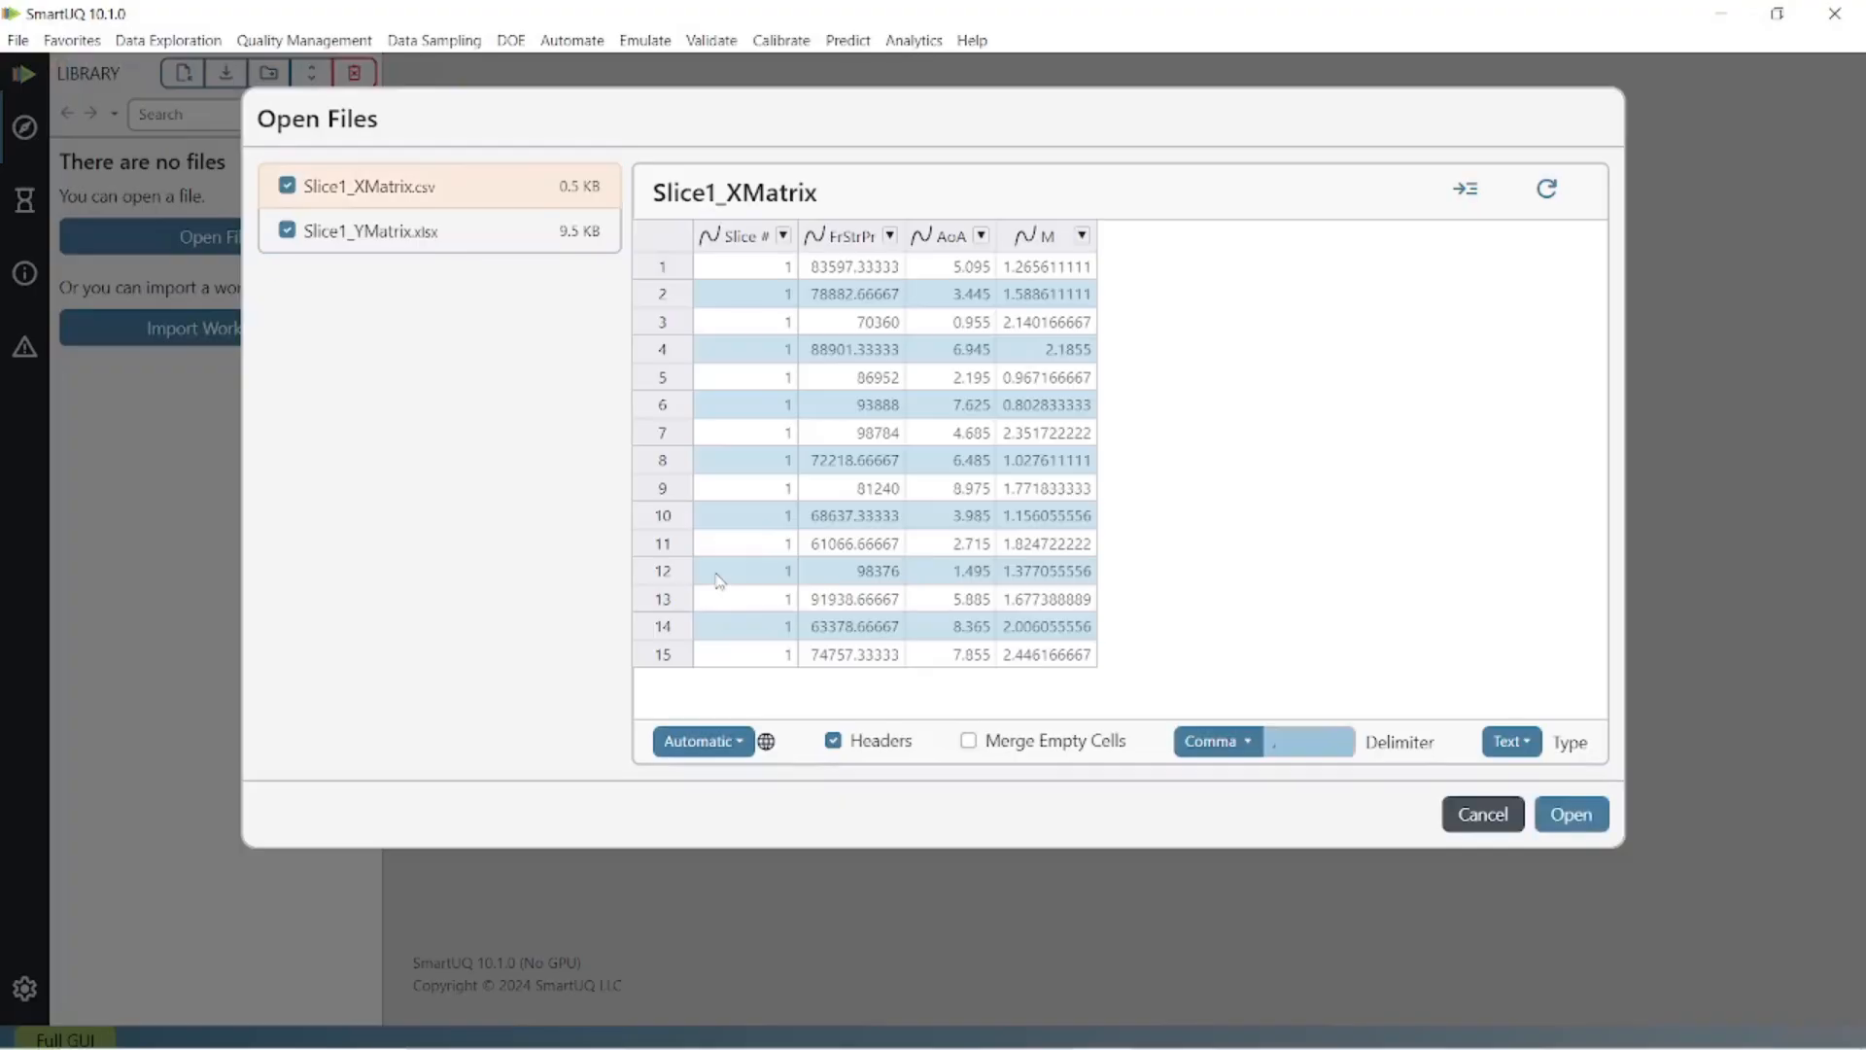
left_click(1572, 815)
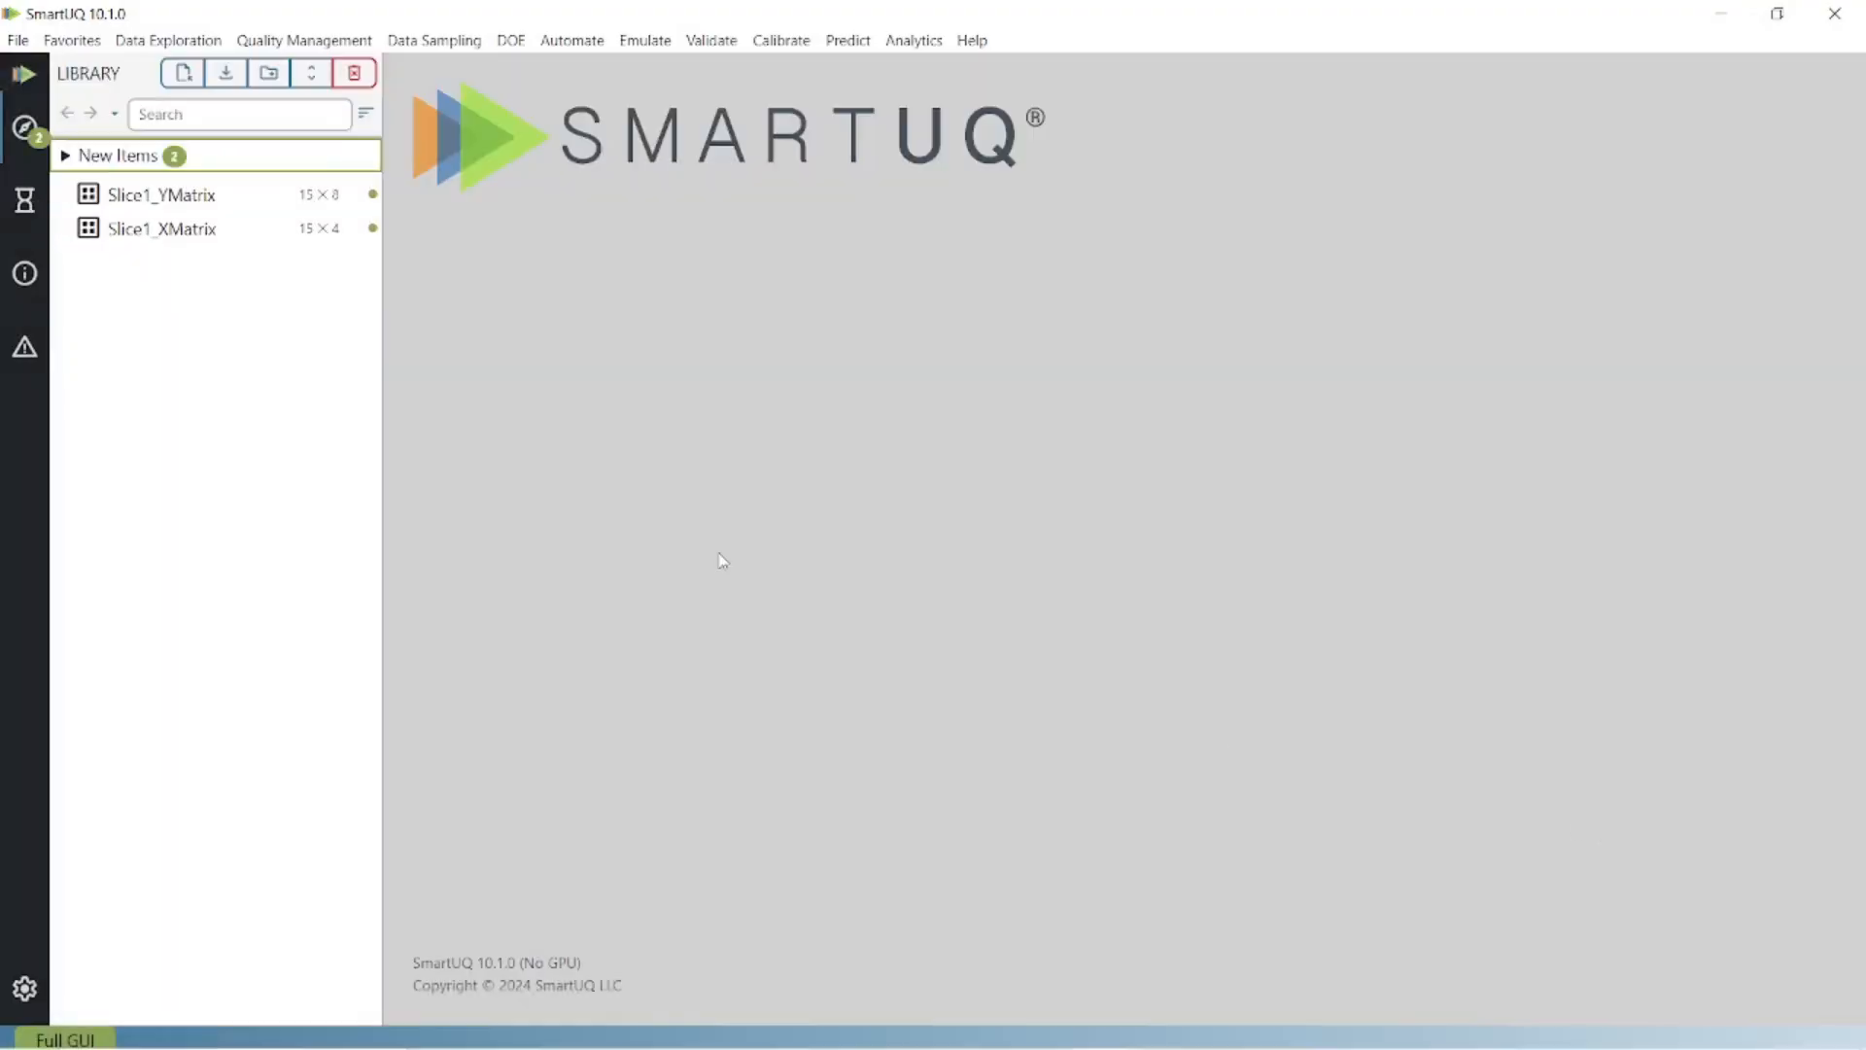
Display the Slice1_YMatrix table and check its DOE # column options.
left_click(261, 231)
left_click(250, 194)
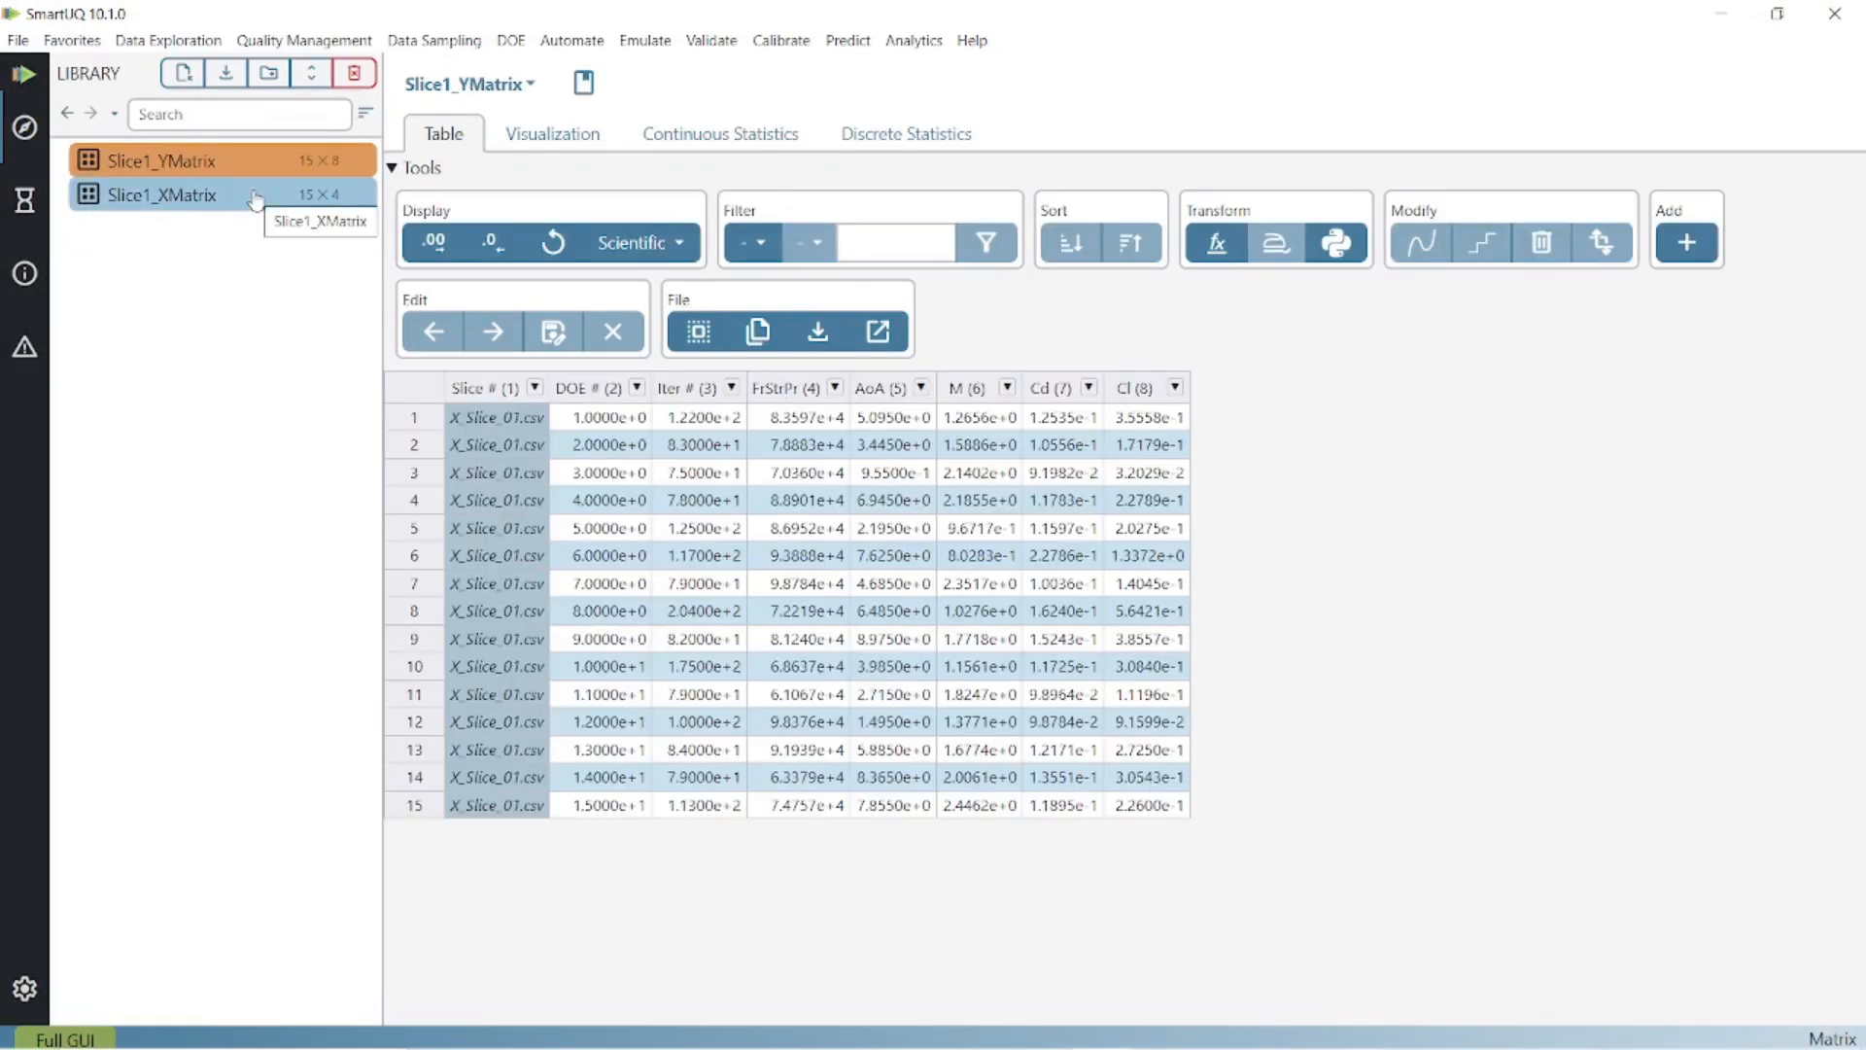
left_click(637, 387)
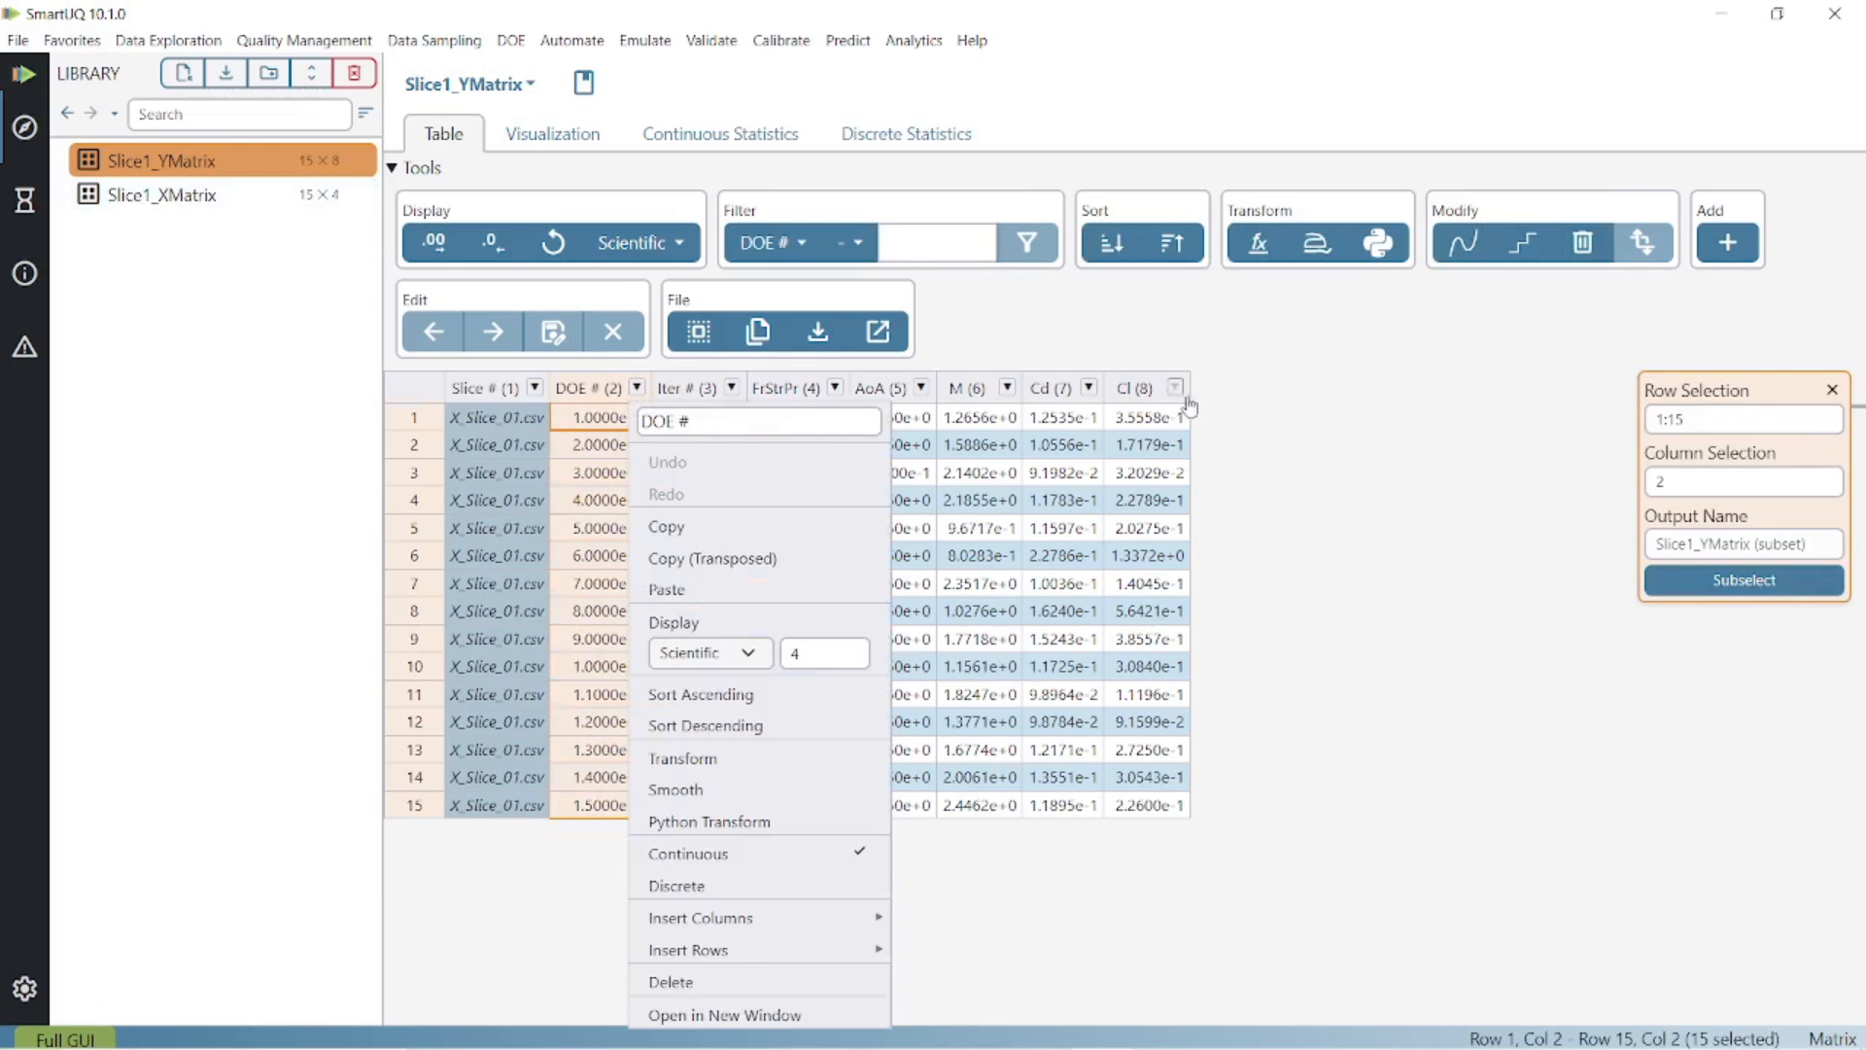
left_click(1271, 402)
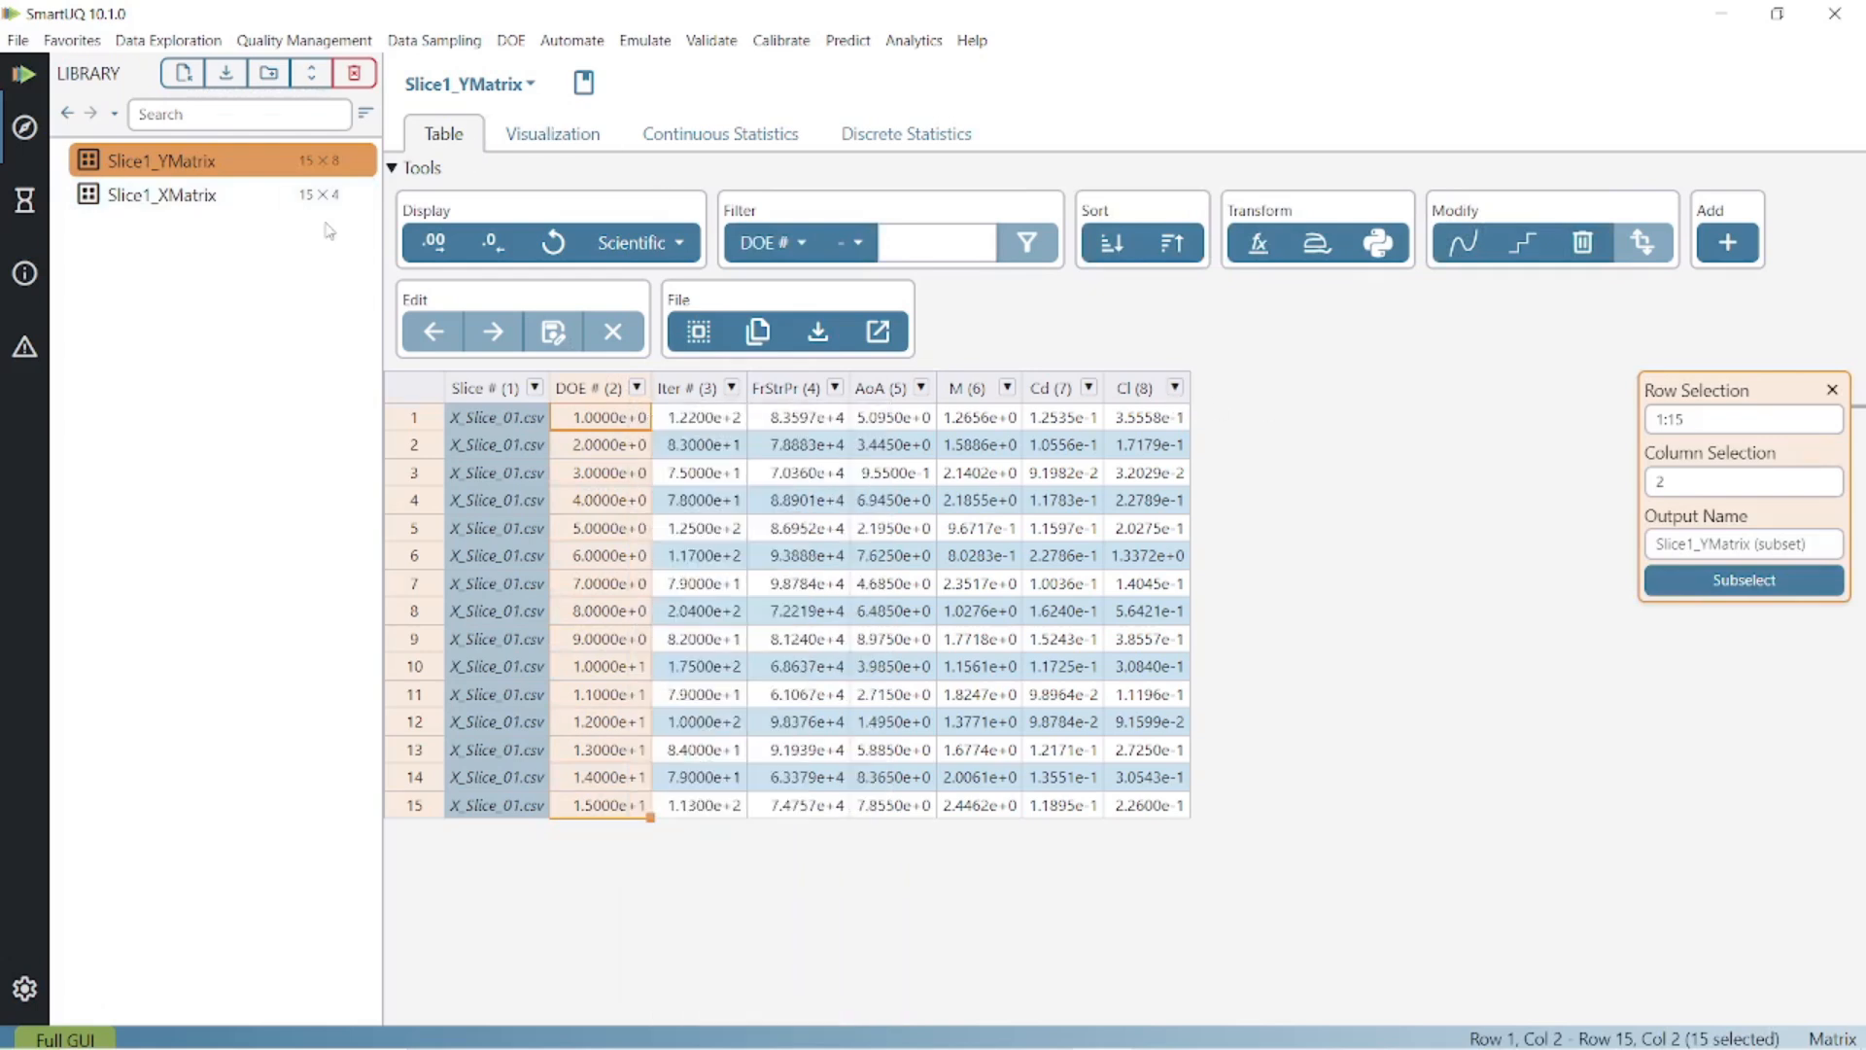
left_click(645, 41)
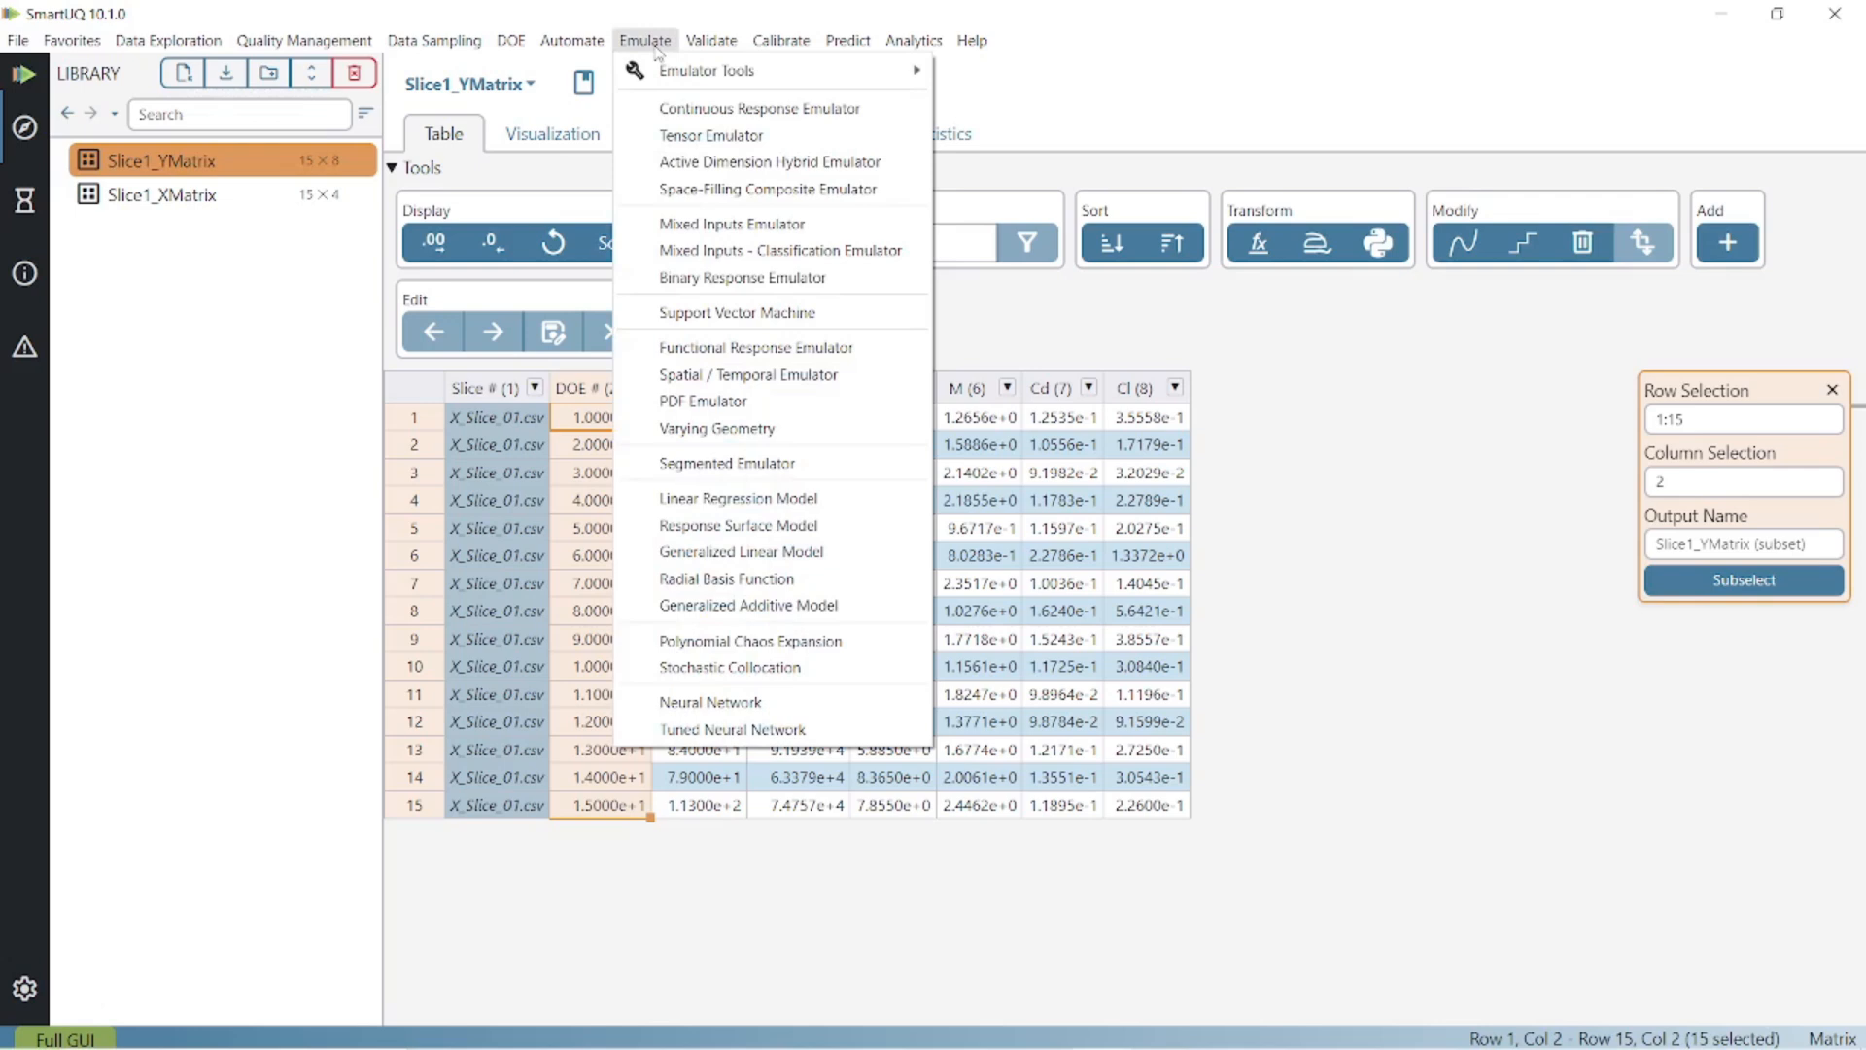
Start a continuous response emulator with Slice1_XMatrix as input and Slice1_YMatrix as output.
left_click(891, 110)
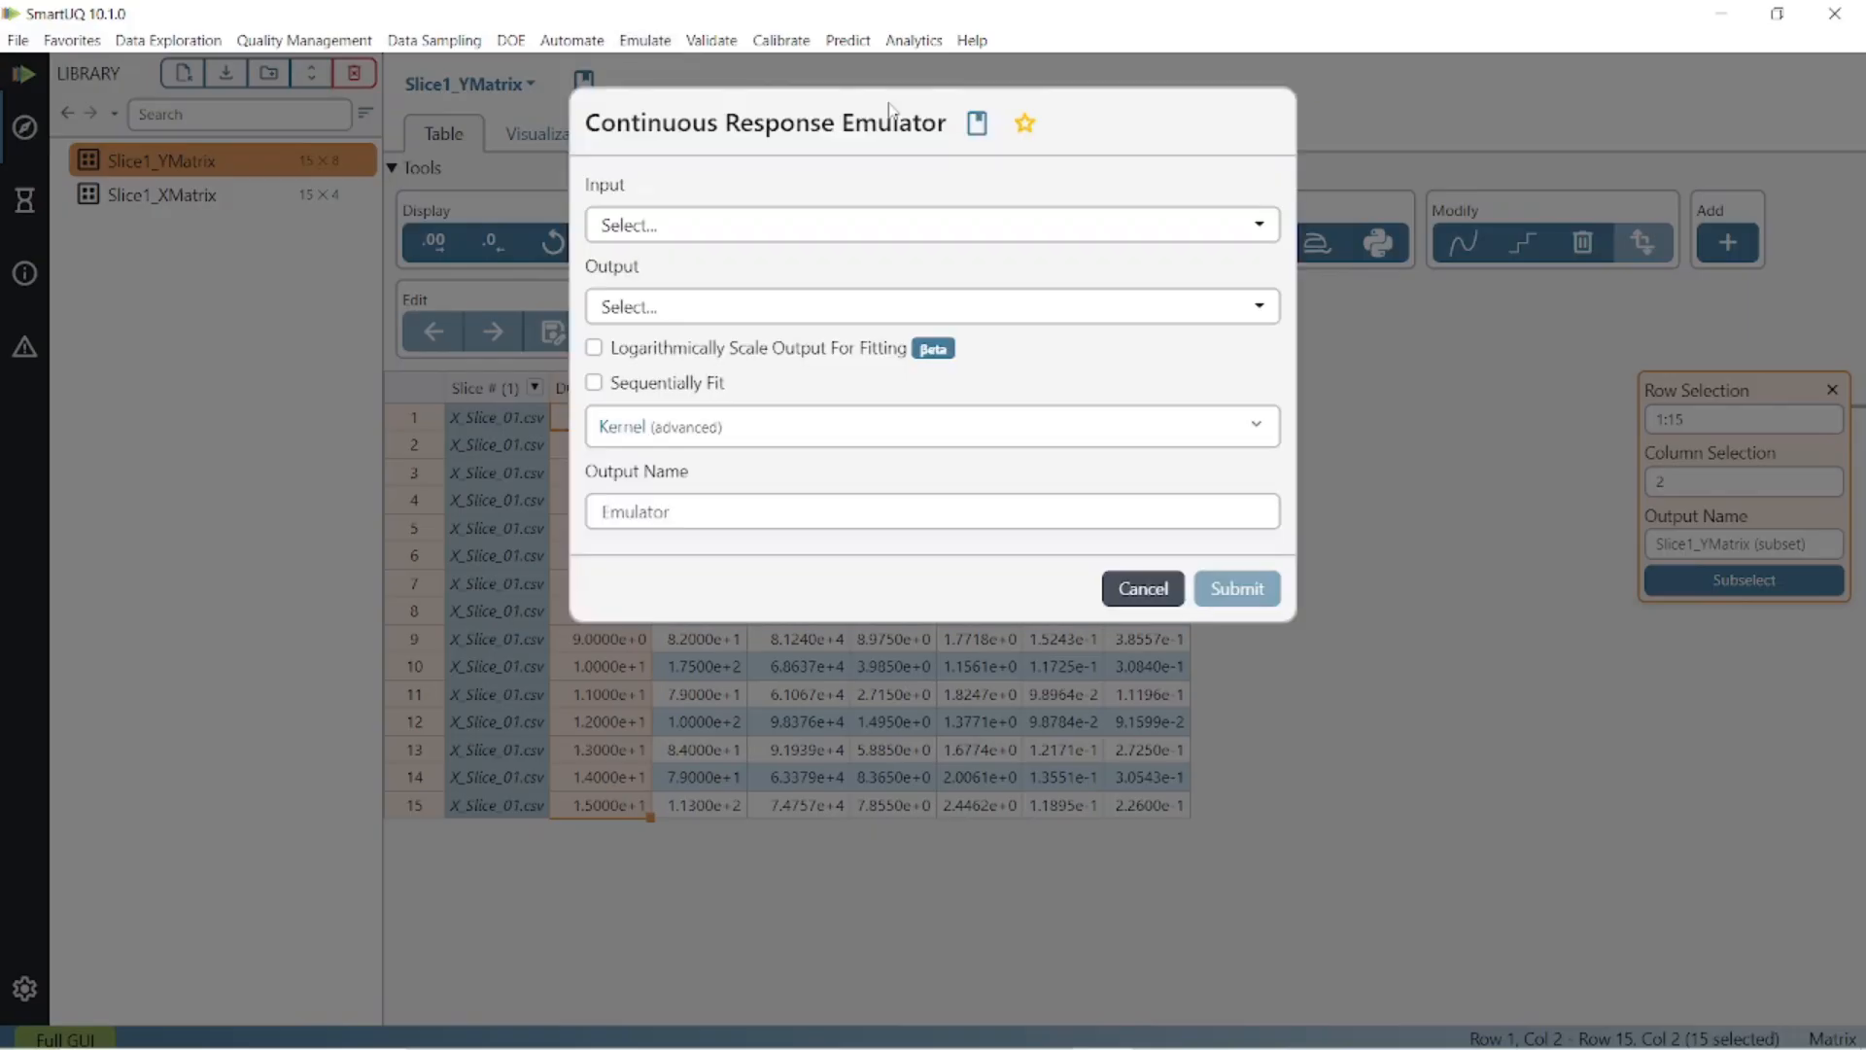
left_click(782, 231)
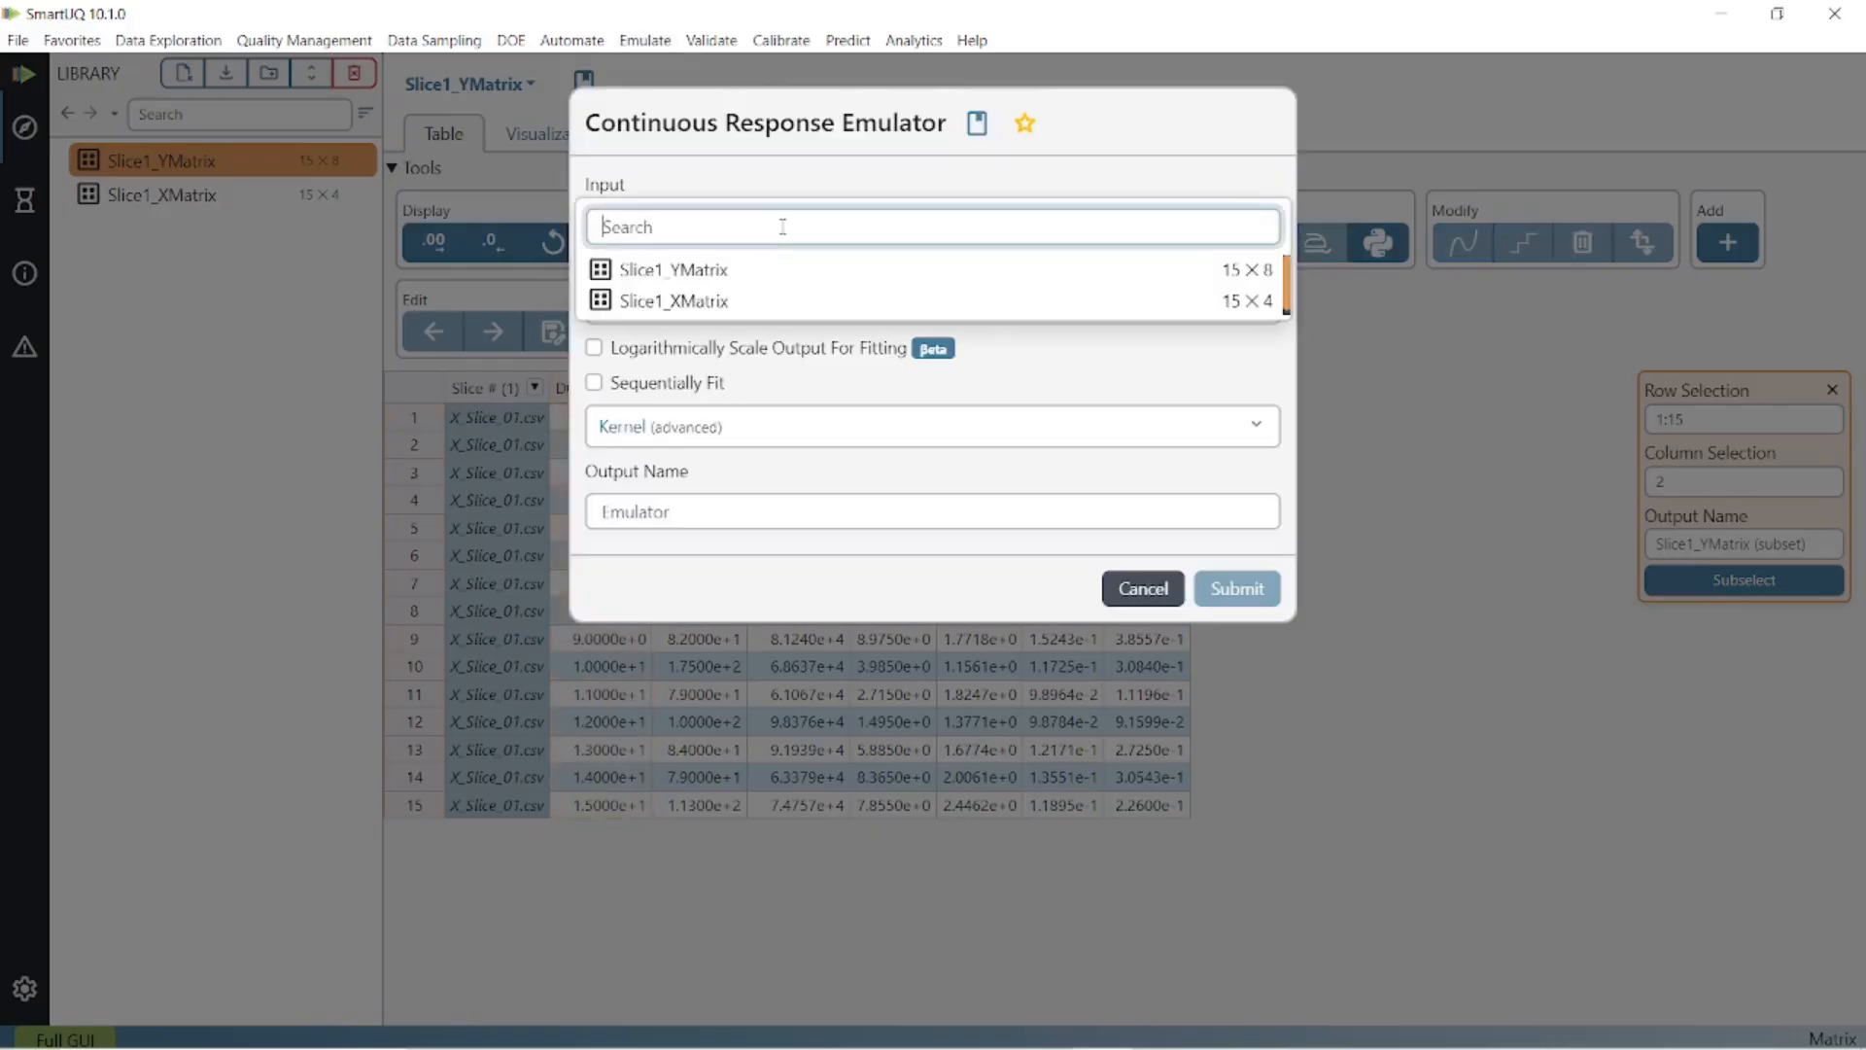
left_click(773, 302)
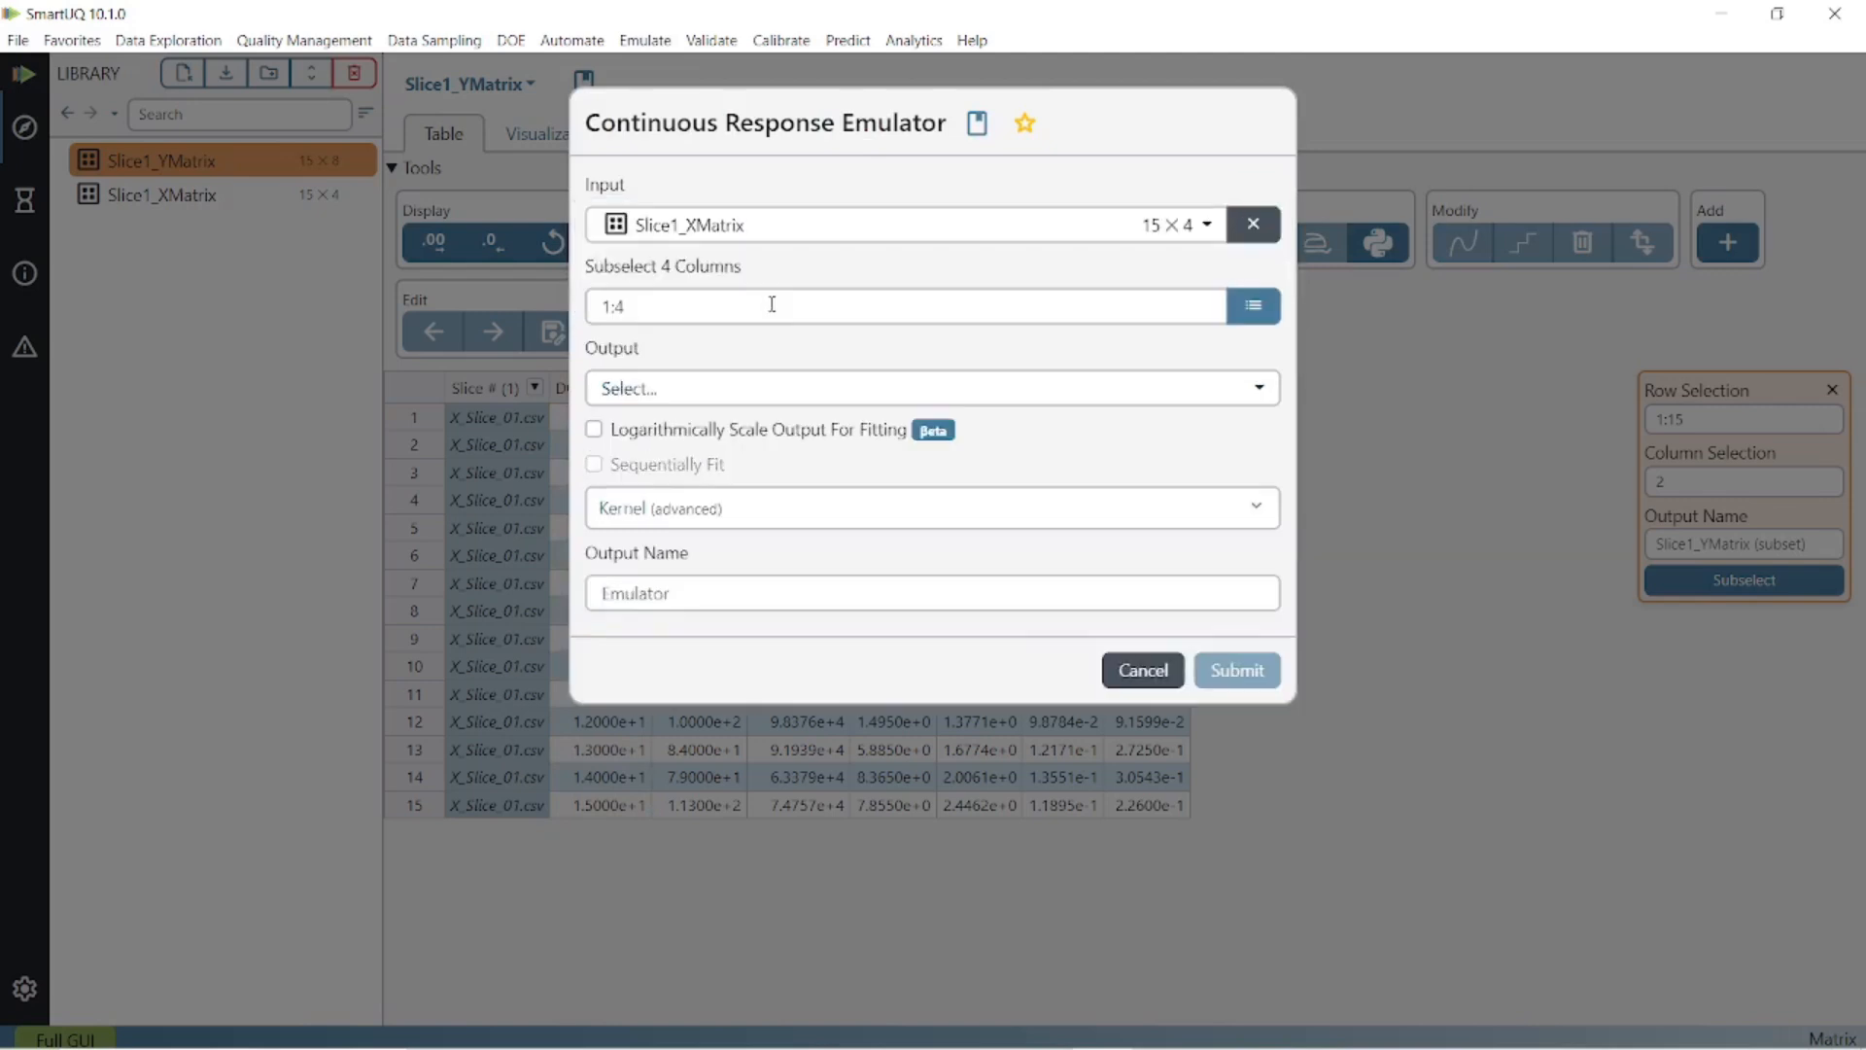
left_click(766, 391)
left_click(766, 441)
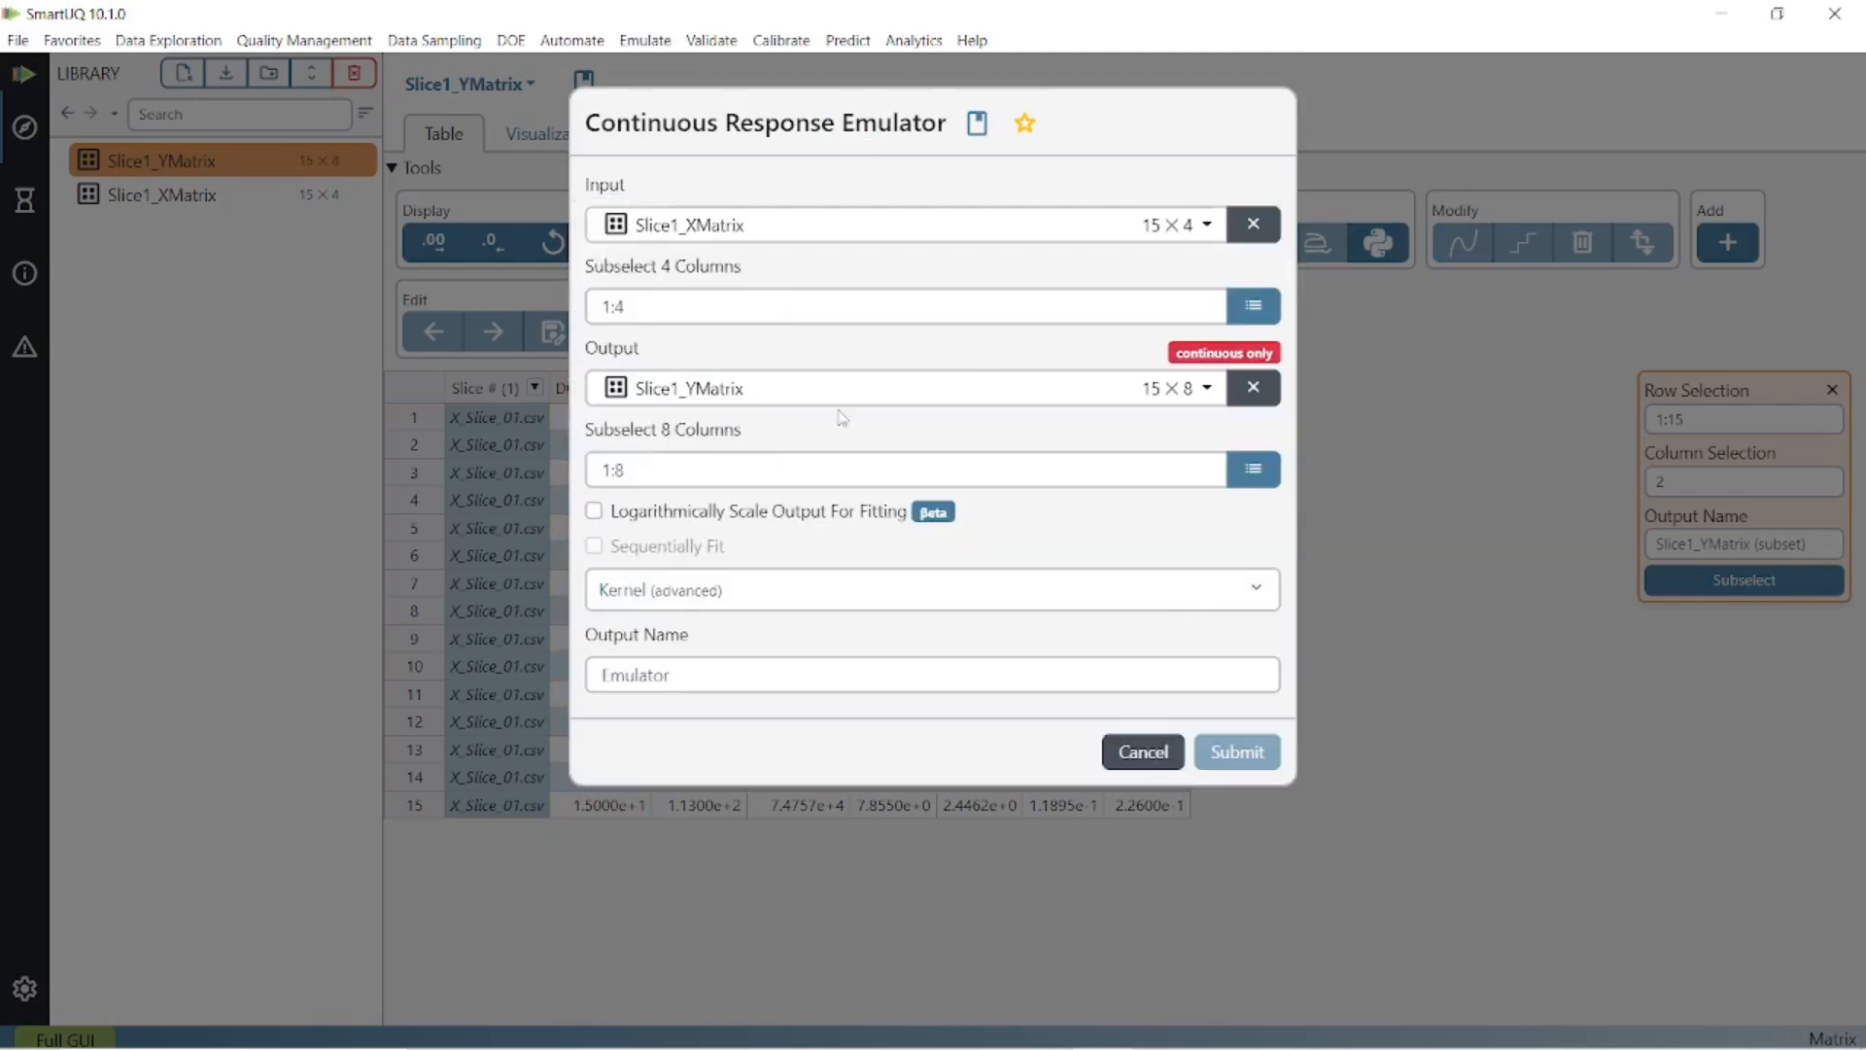
Choose FrStrPr, AoA and M as the emulator's input columns.
left_click(1251, 309)
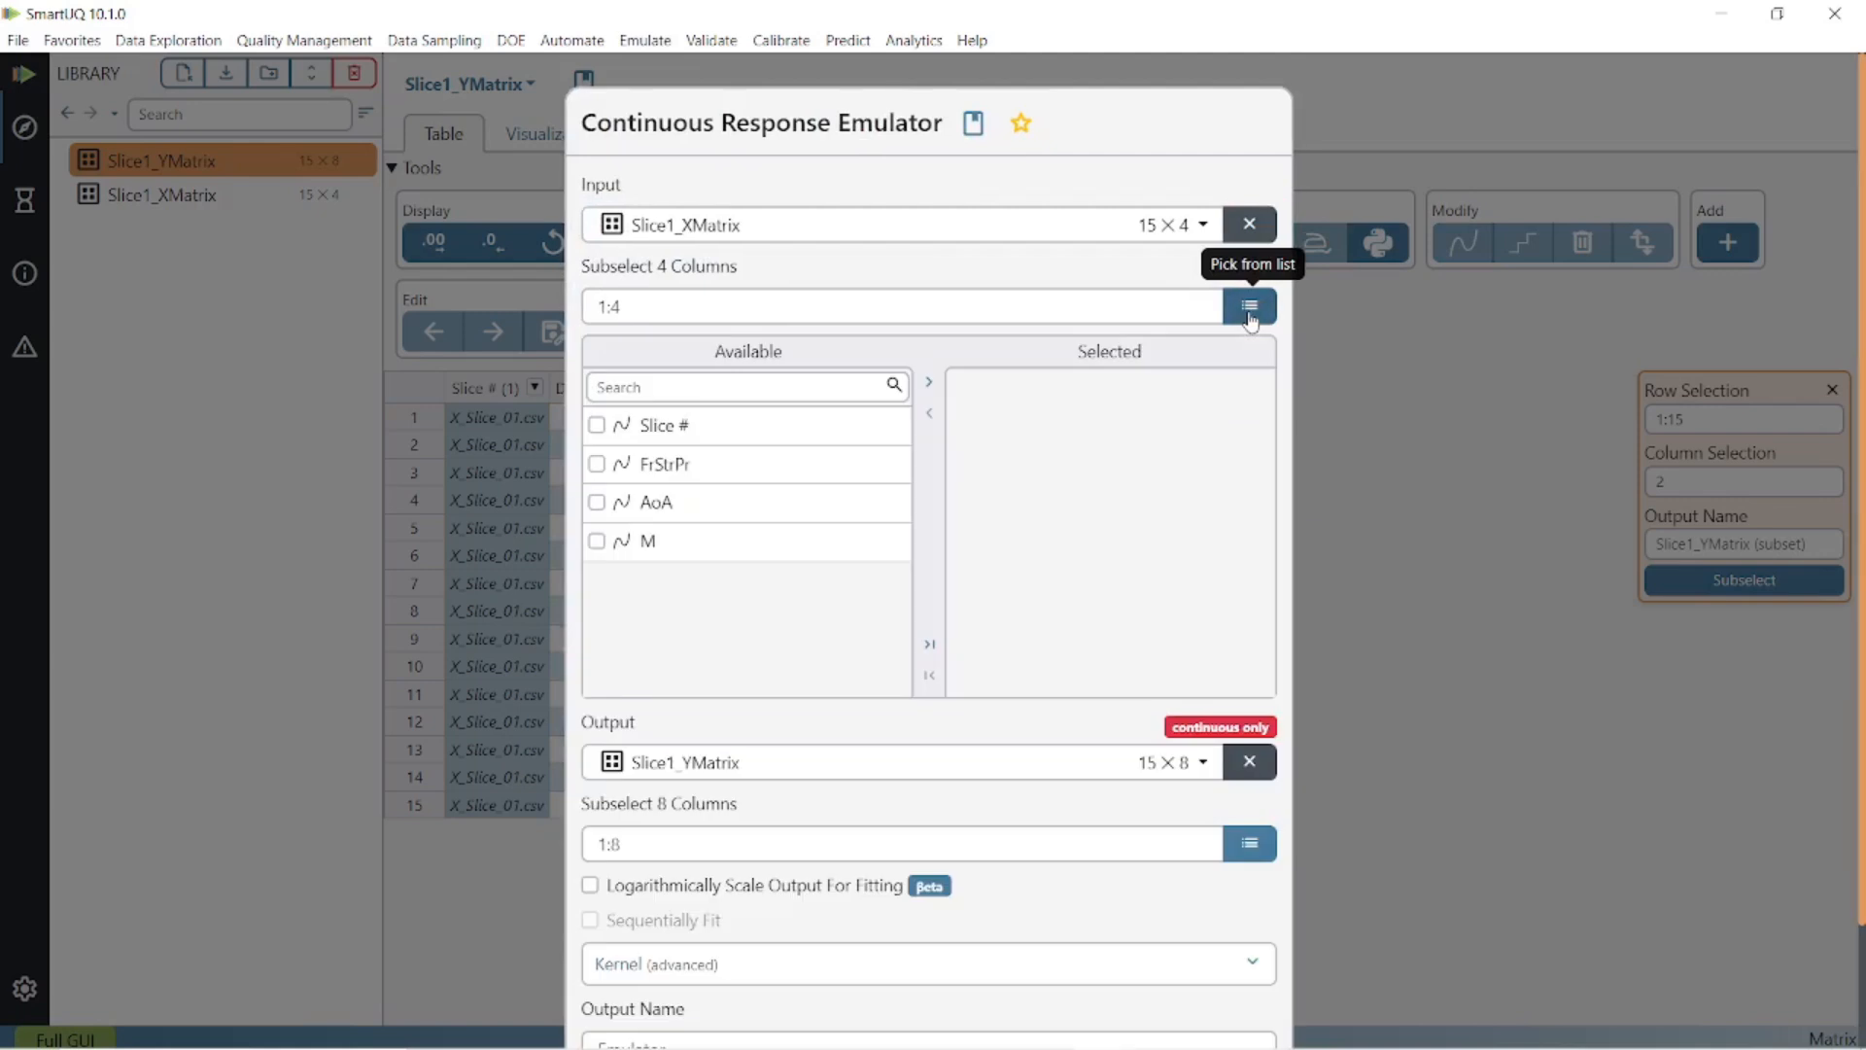
left_click(597, 463)
left_click(596, 503)
left_click(597, 542)
left_click(936, 392)
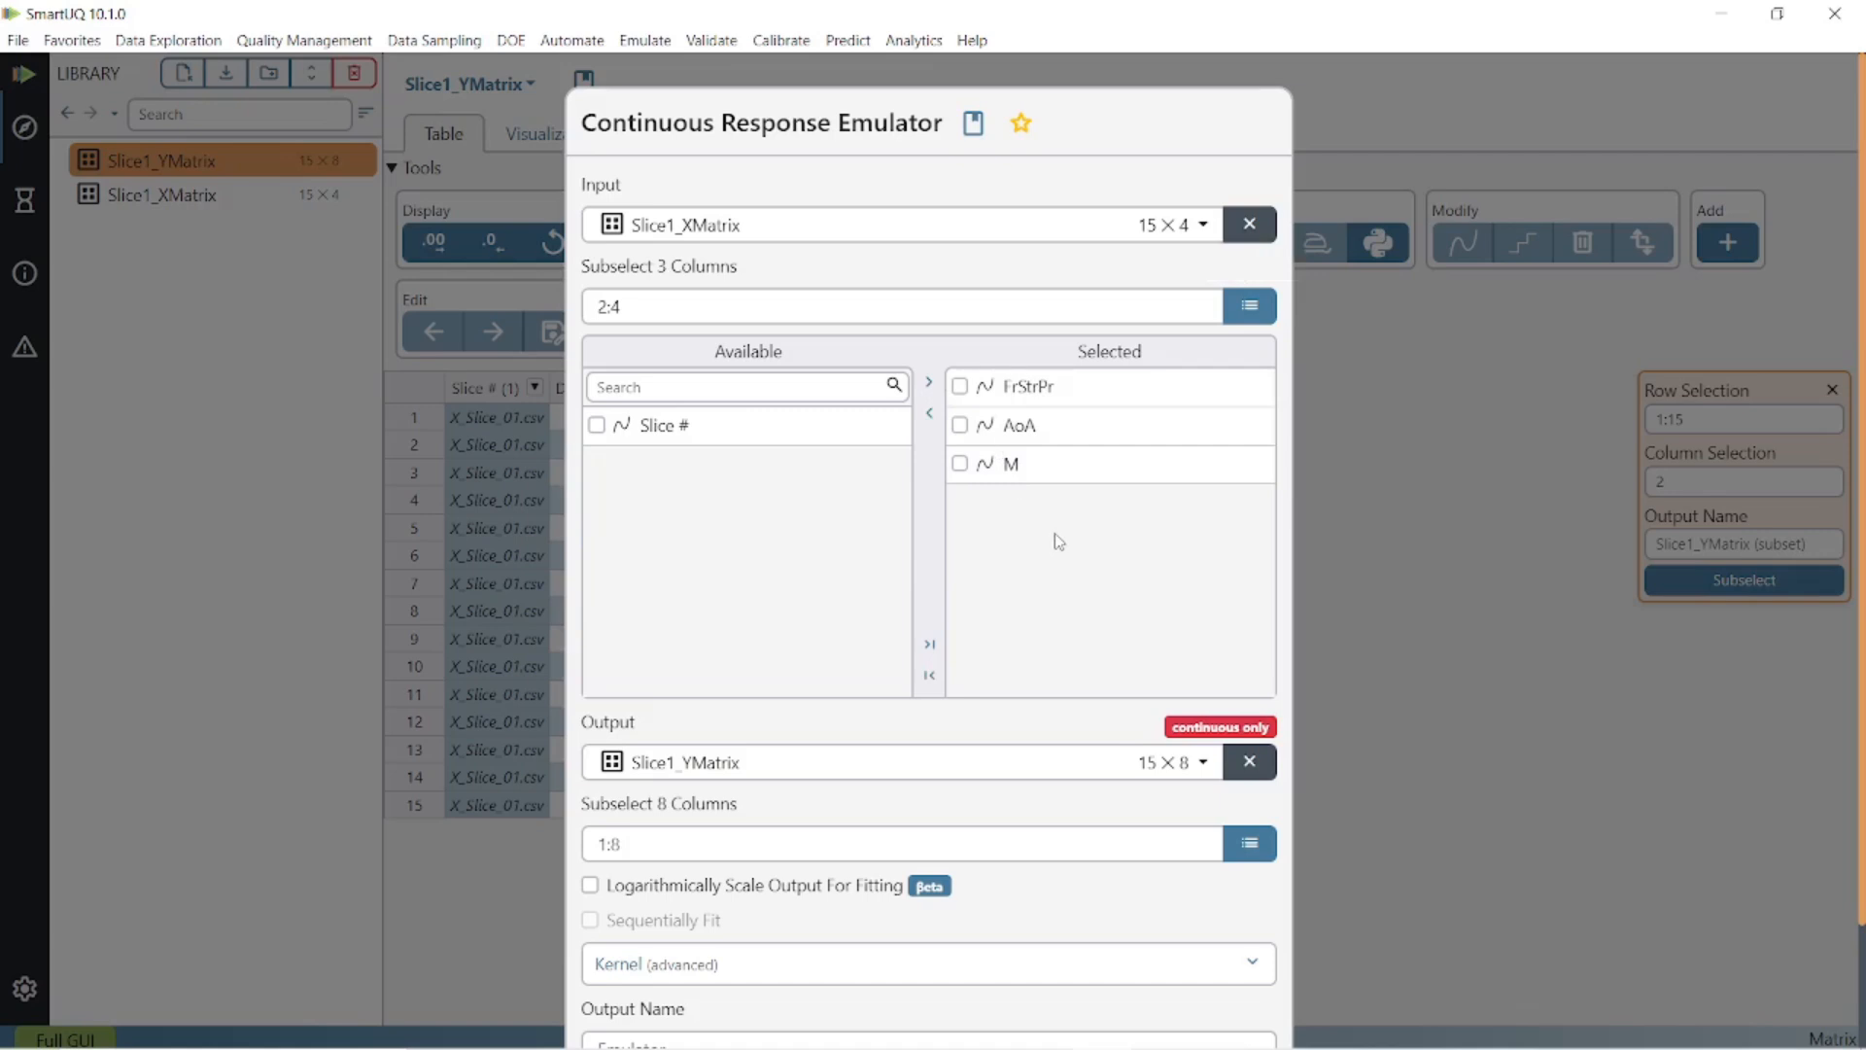
Choose Cd and Cl as the modelled outputs and build the emulator.
left_click(1254, 849)
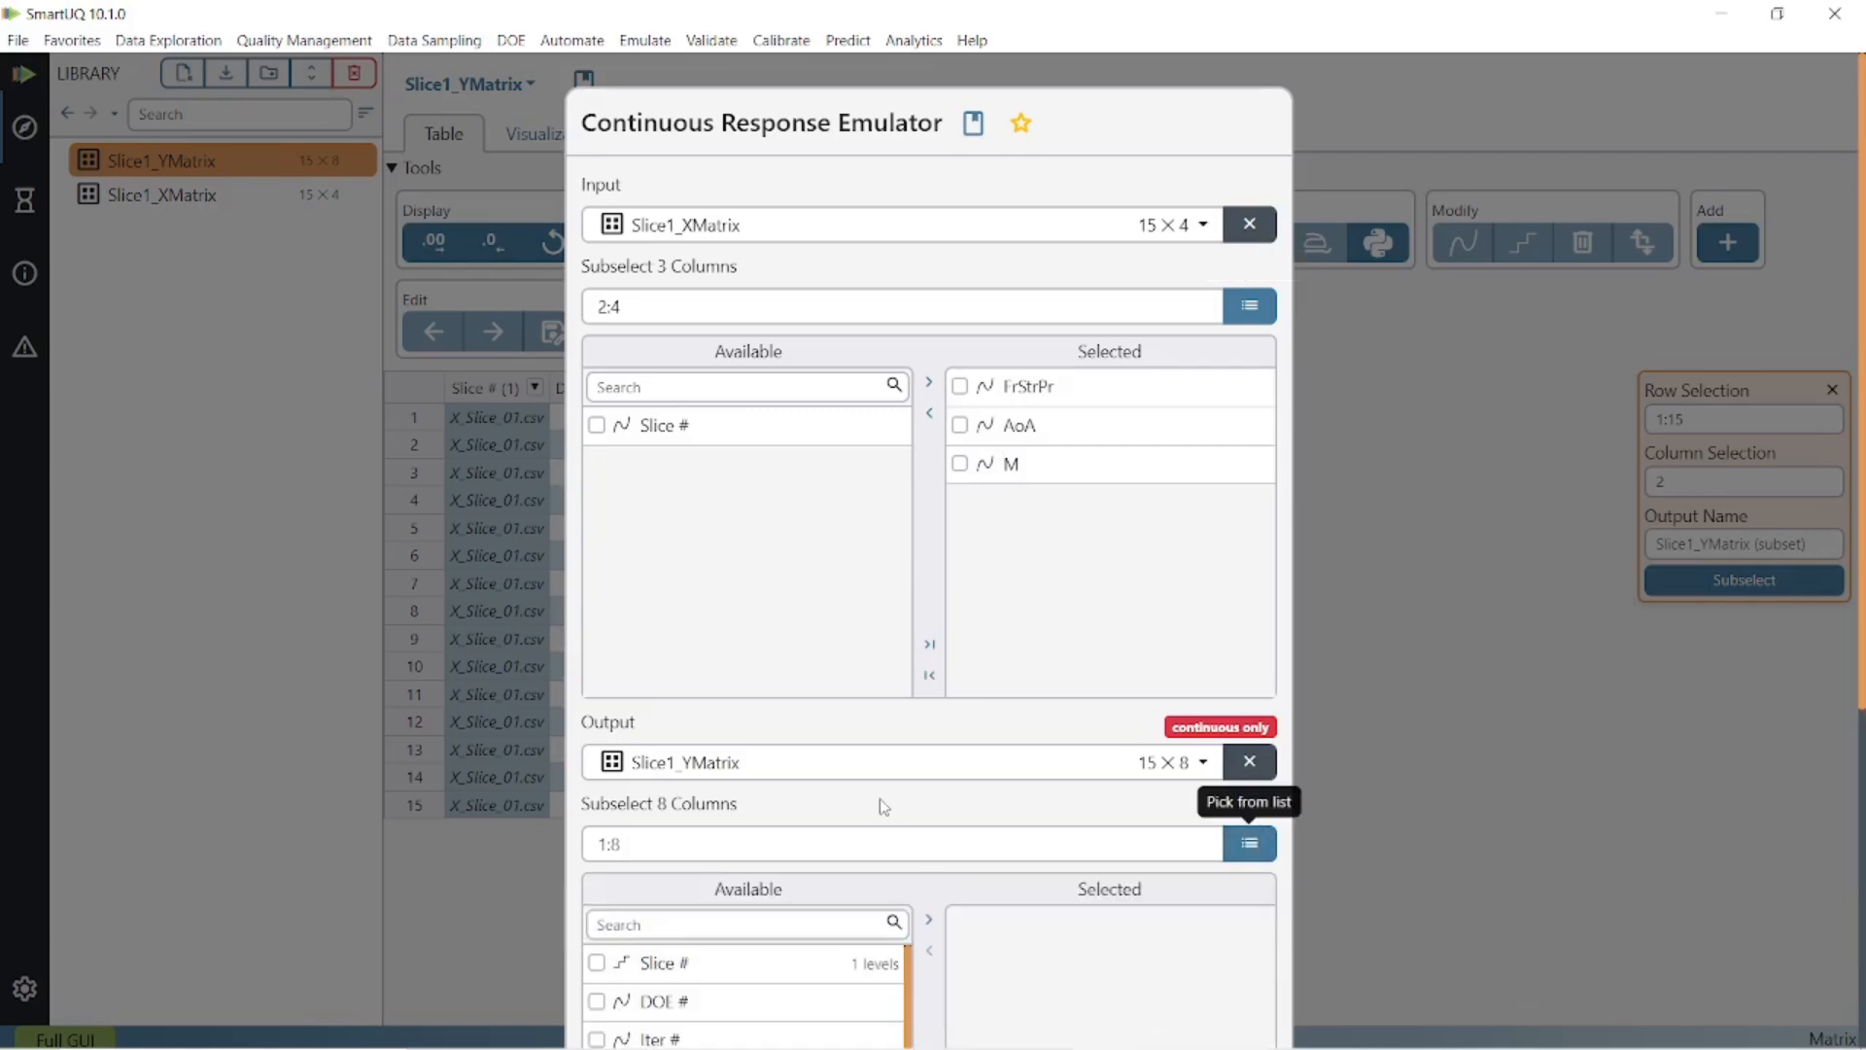
scroll(879, 804, "down", 5)
scroll(759, 685, "down", 1)
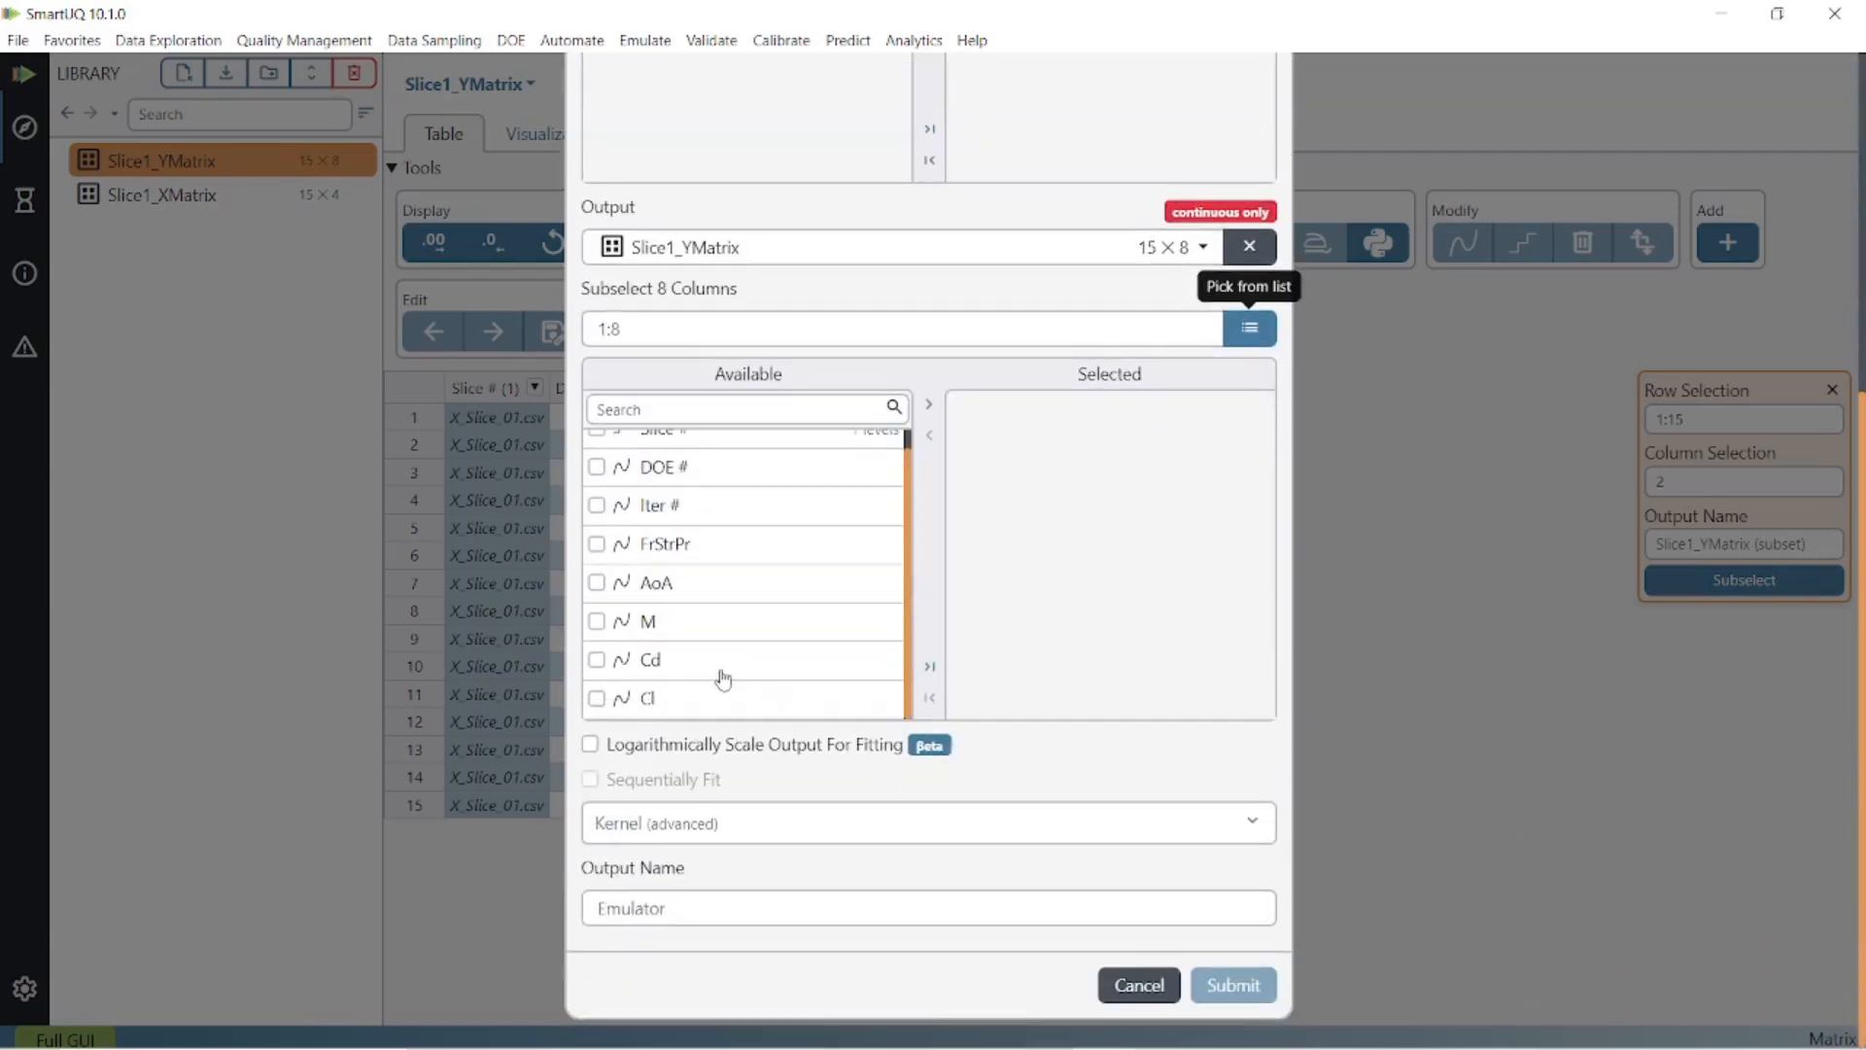
left_click(597, 660)
left_click(597, 701)
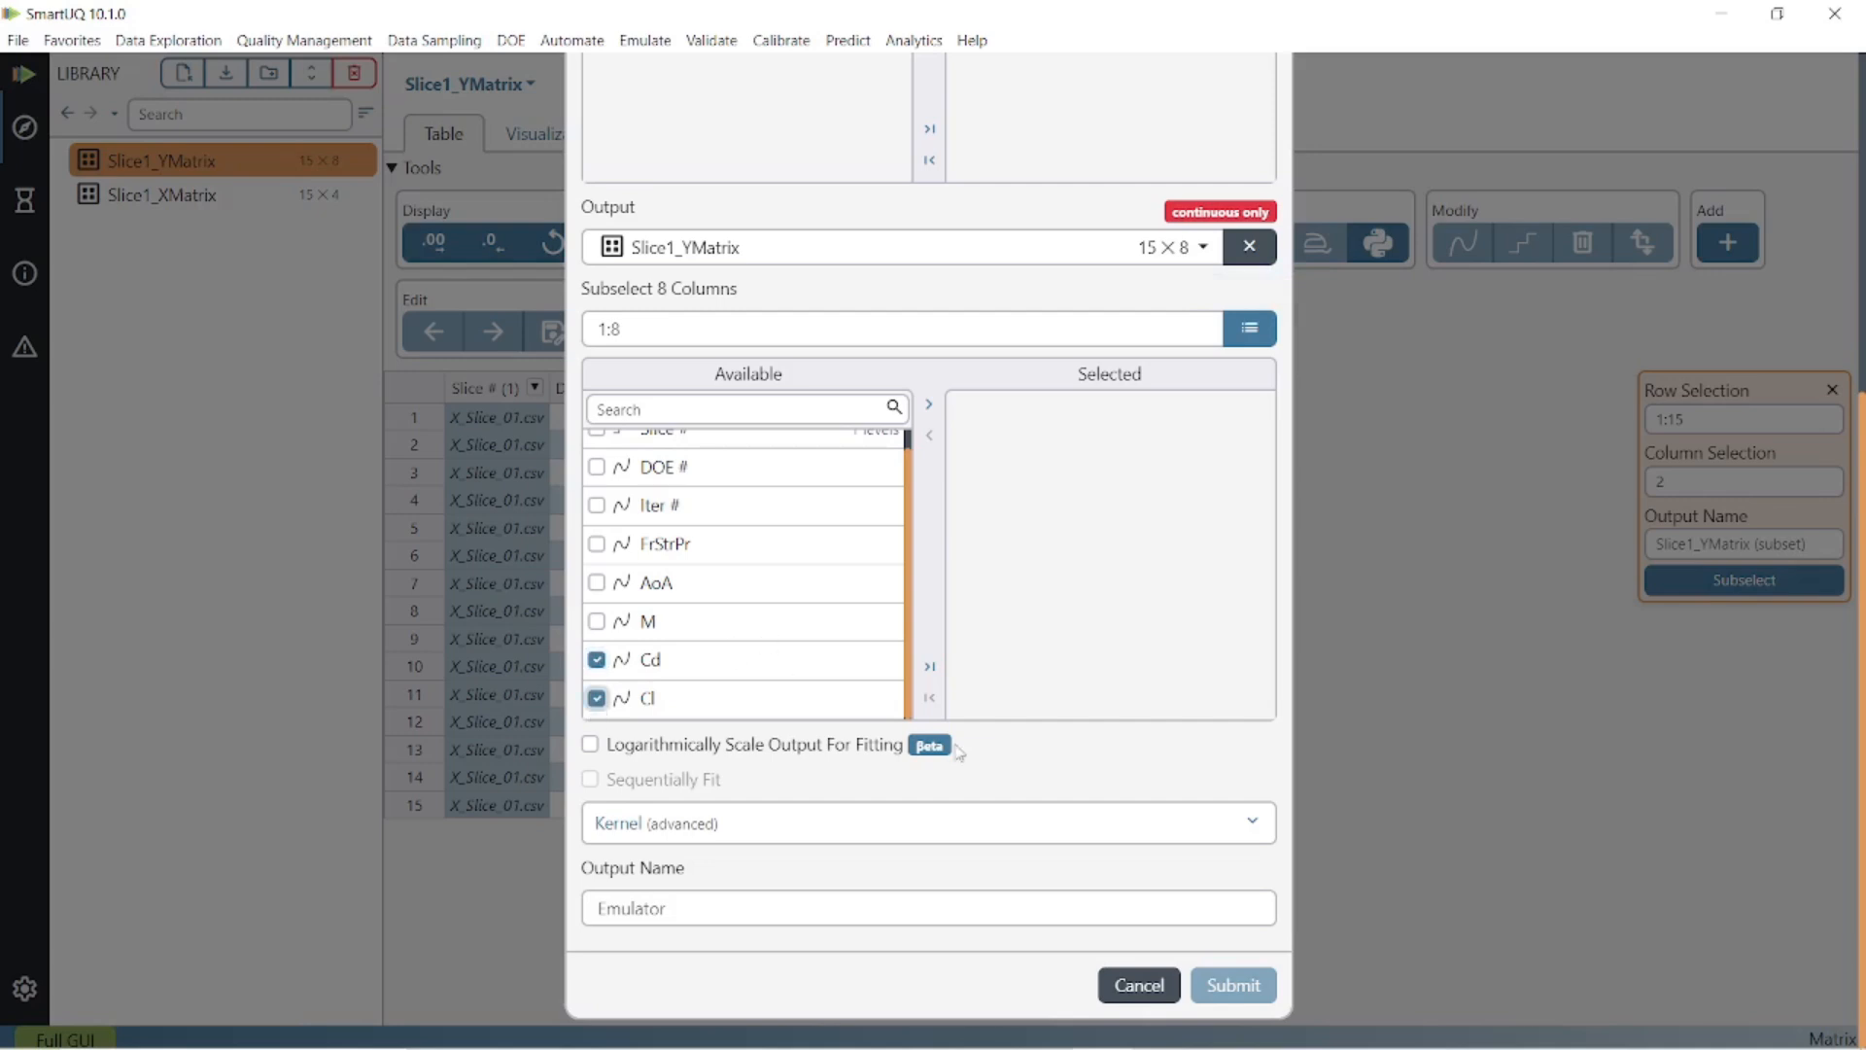
left_click(929, 404)
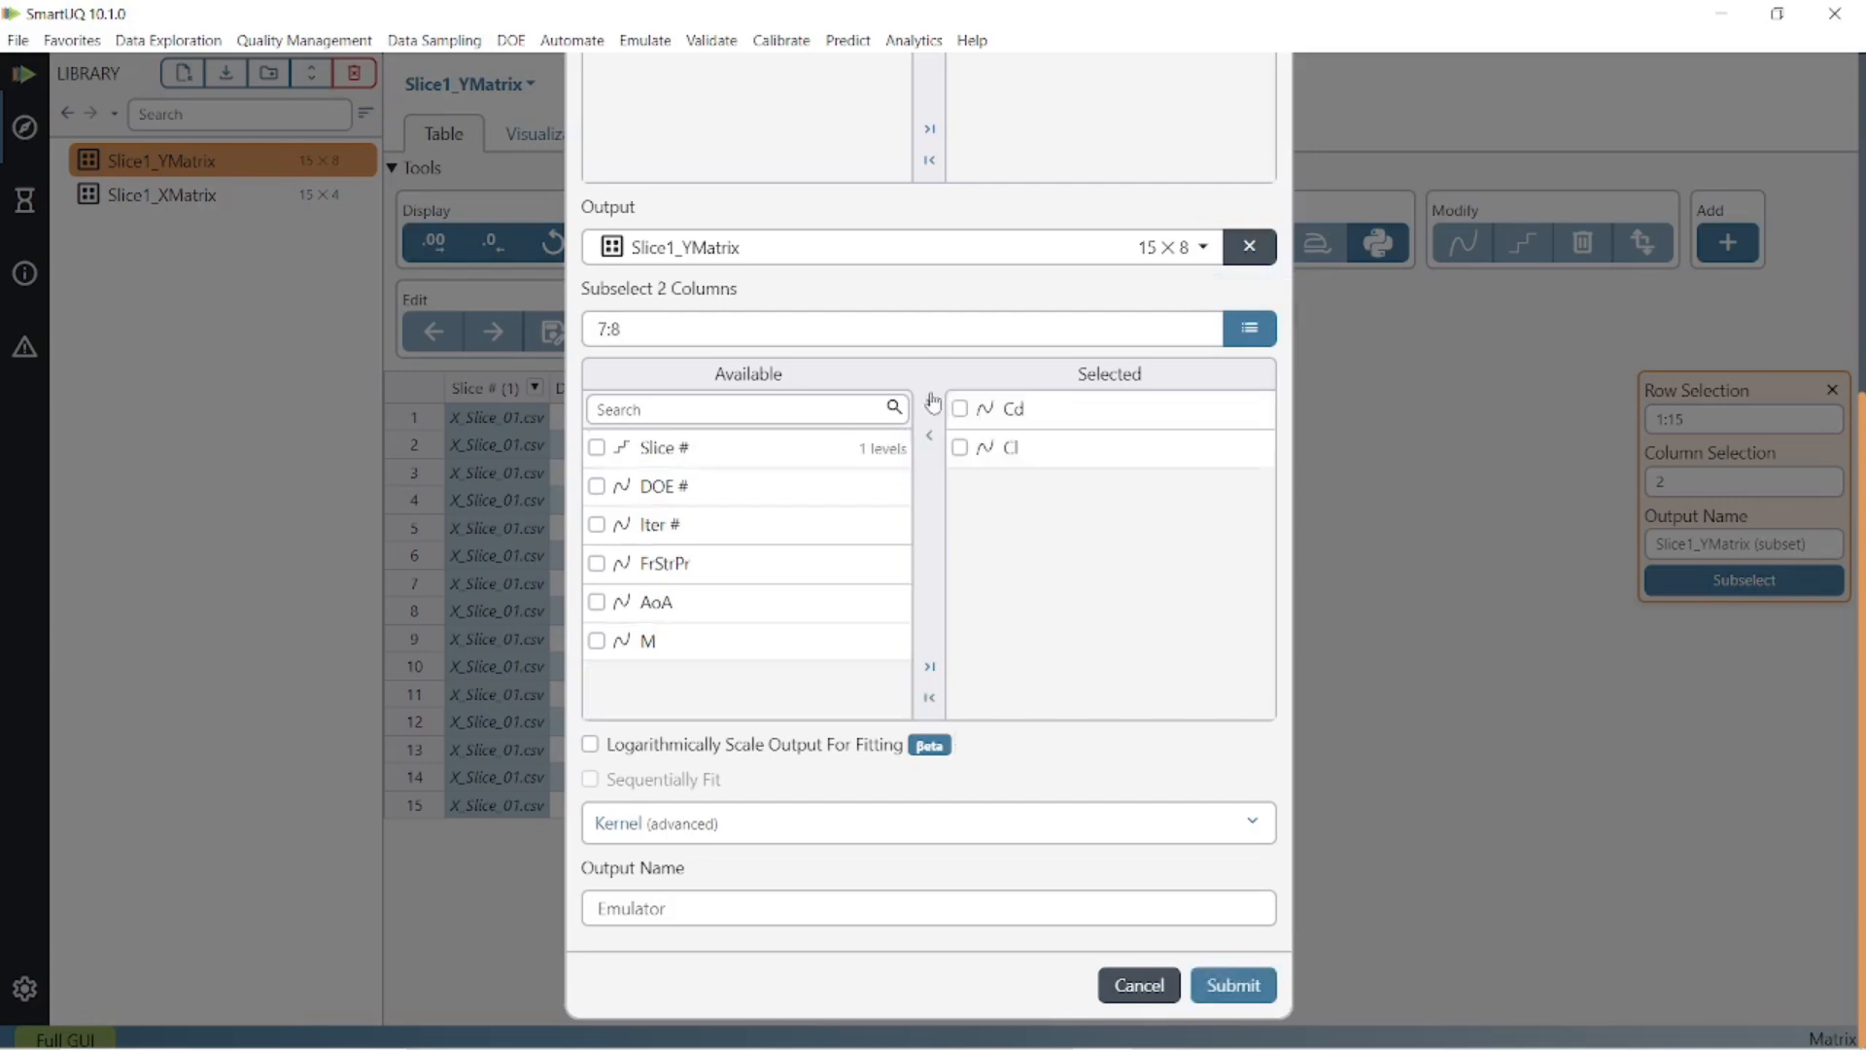
left_click(1250, 985)
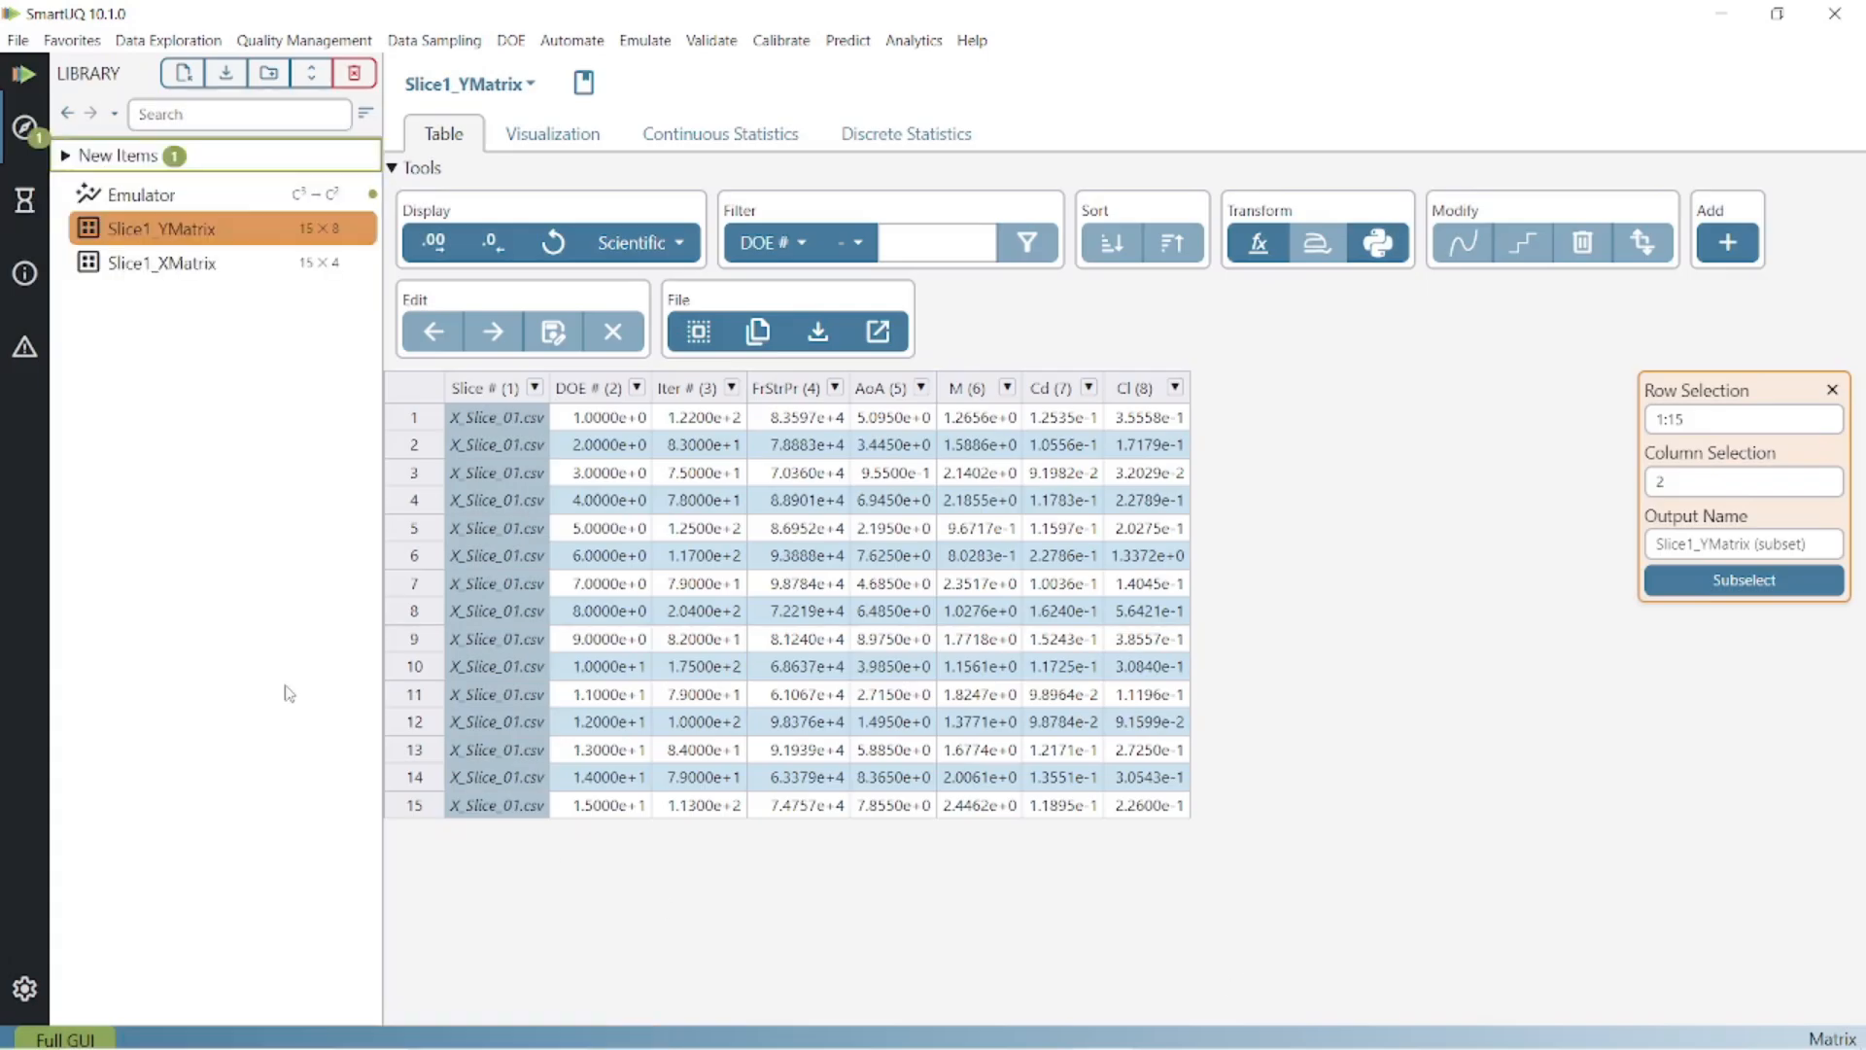
View the Emulator's Cd CV plot summary, then show the Slice1_XMatrix table.
left_click(235, 200)
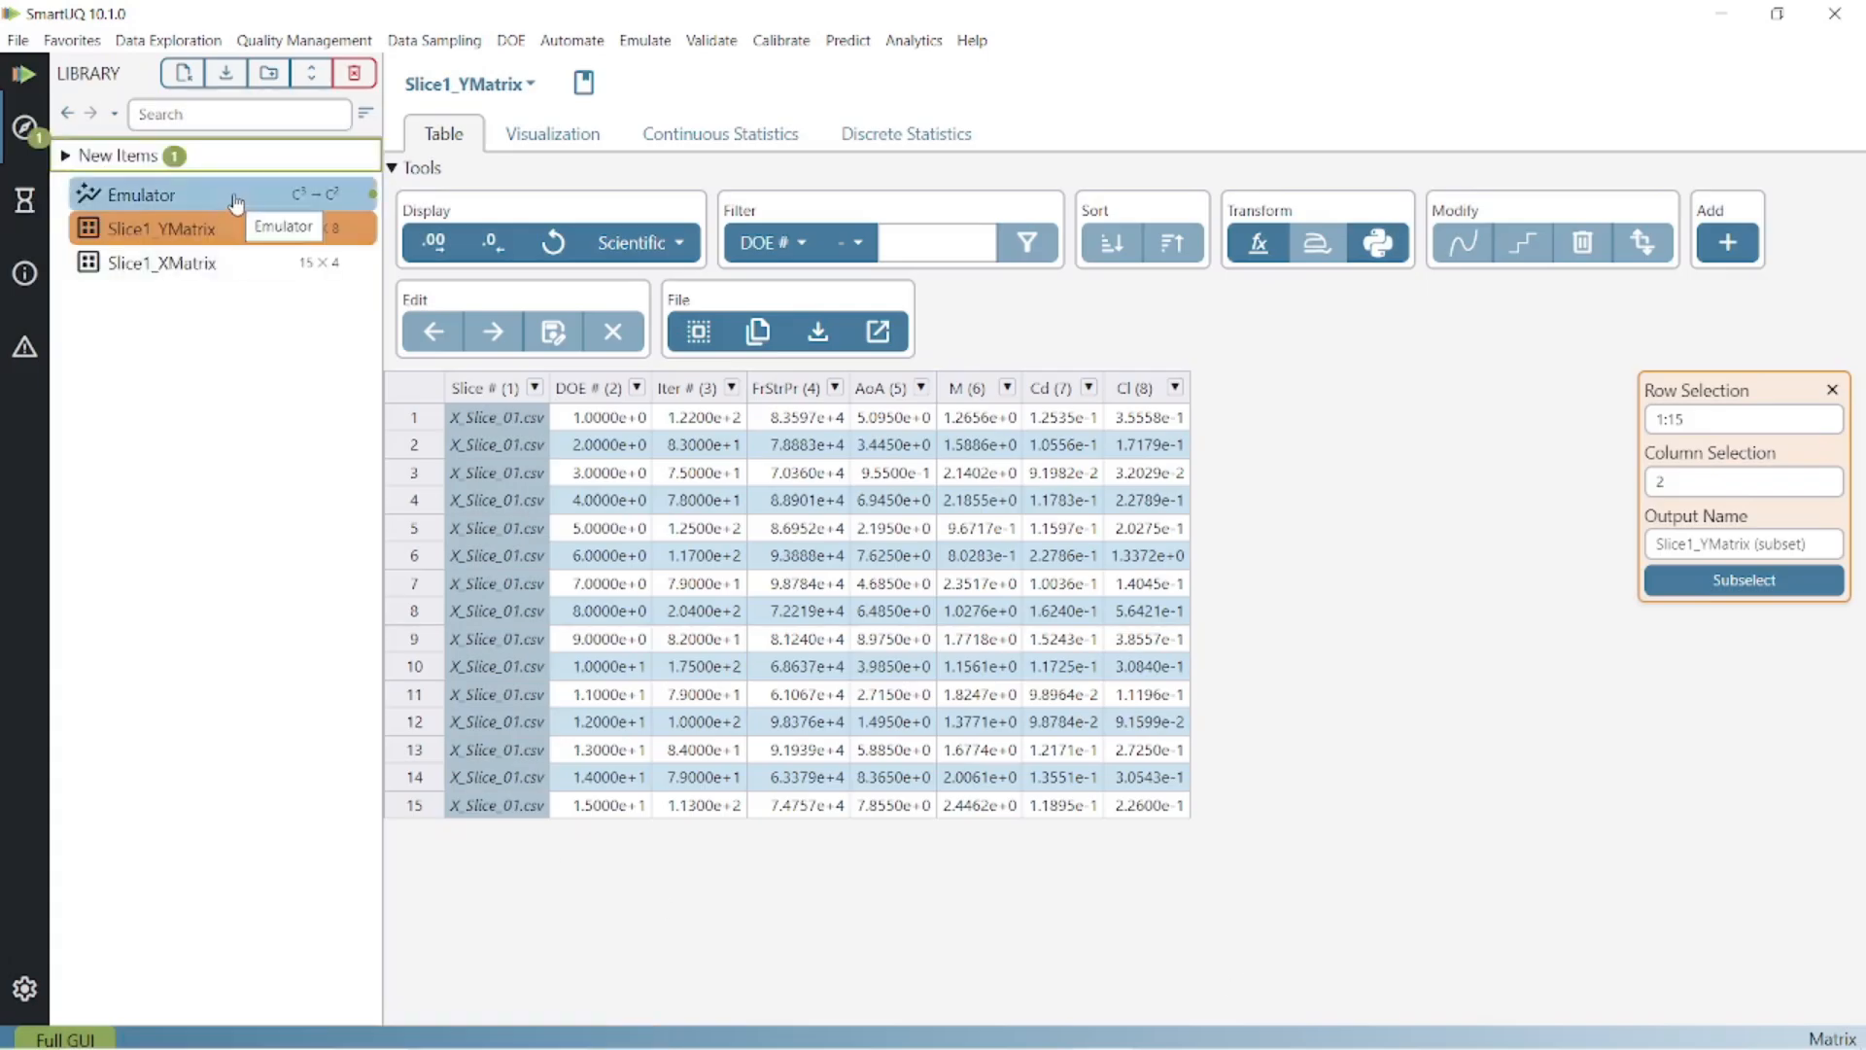
left_click(236, 201)
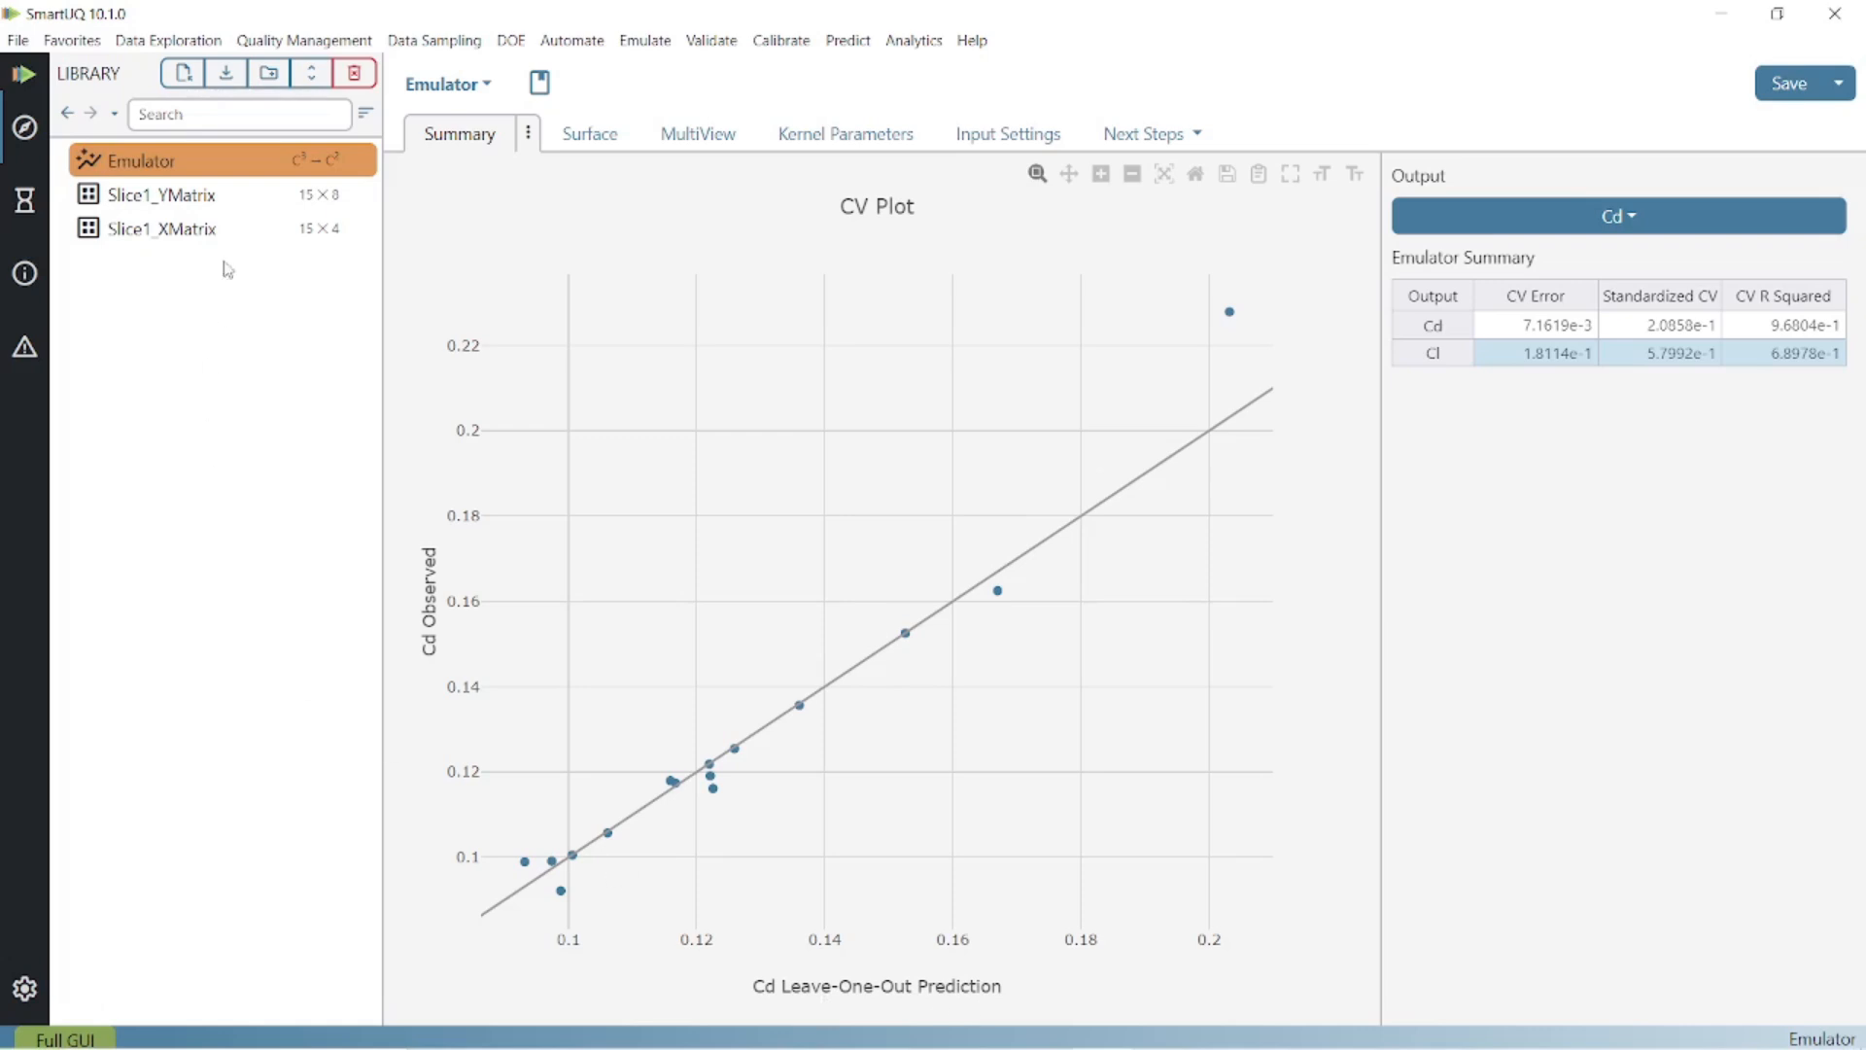
left_click(237, 228)
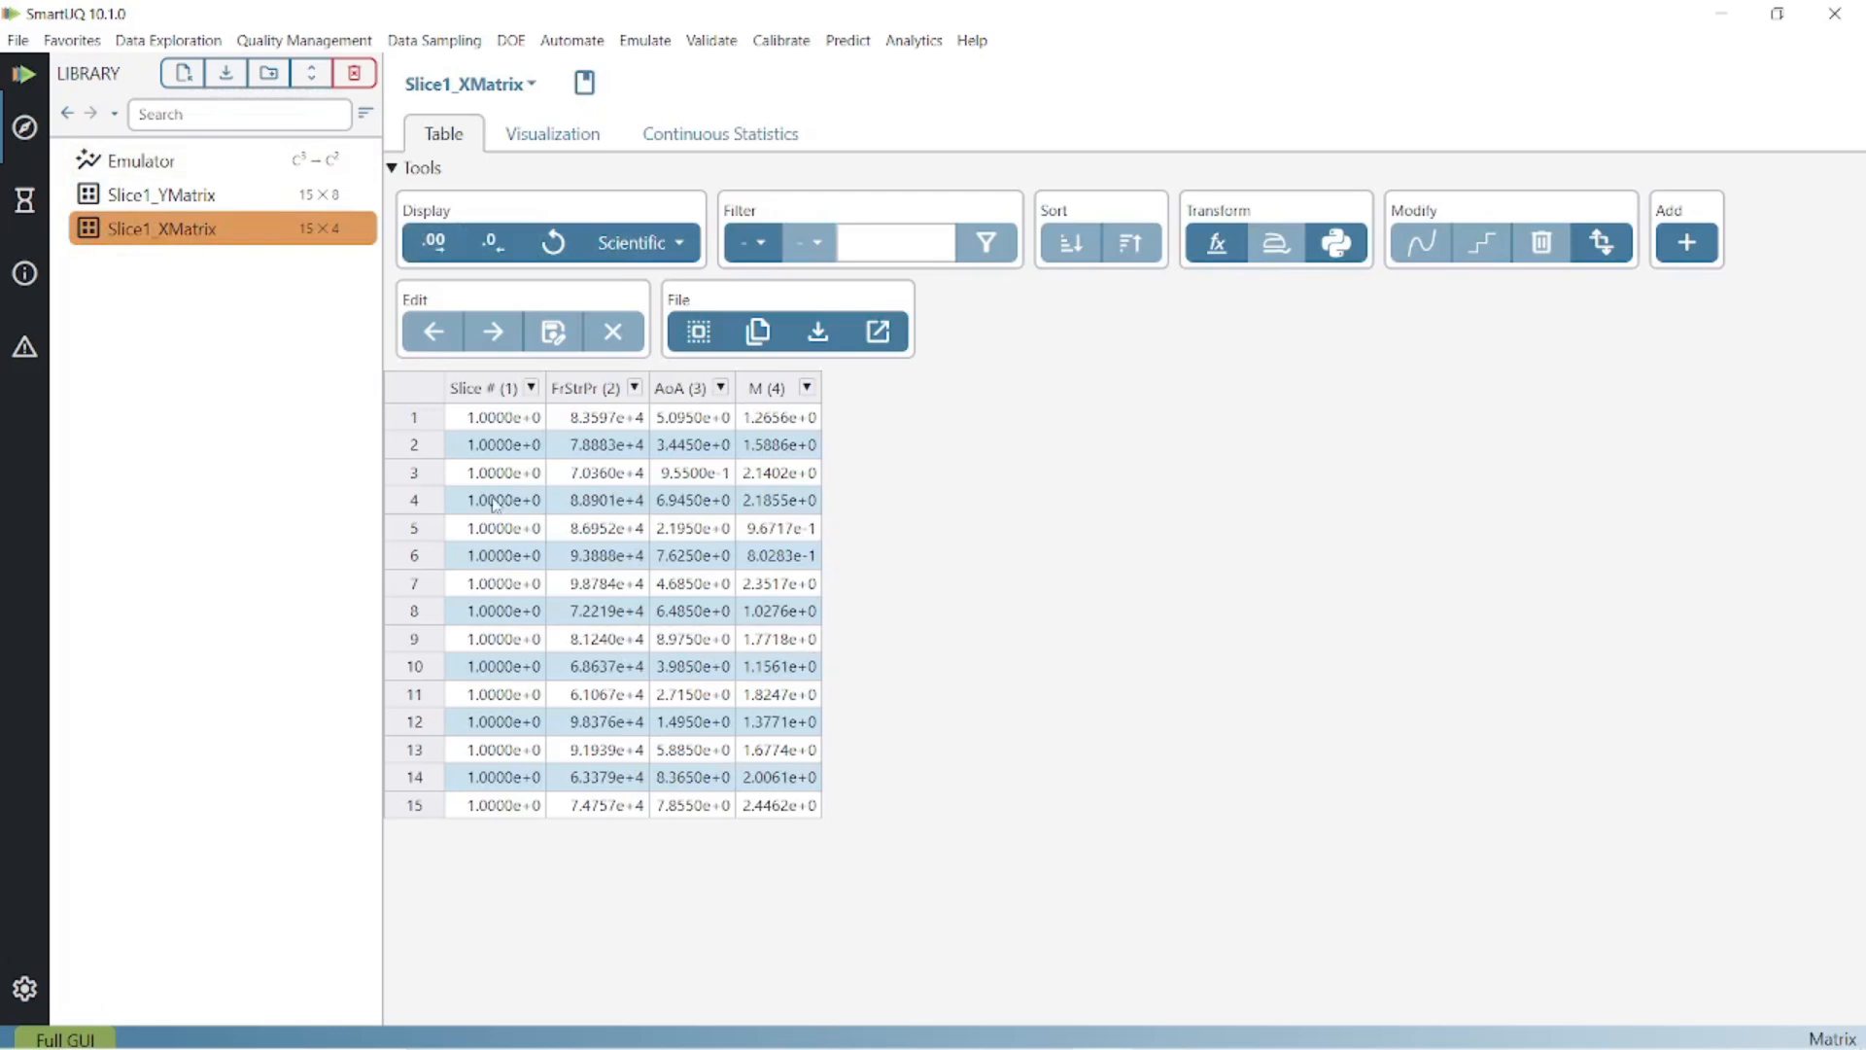
Show the Slice1_YMatrix table, then return to the Emulator's Cd CV plot and statistics.
left_click(248, 198)
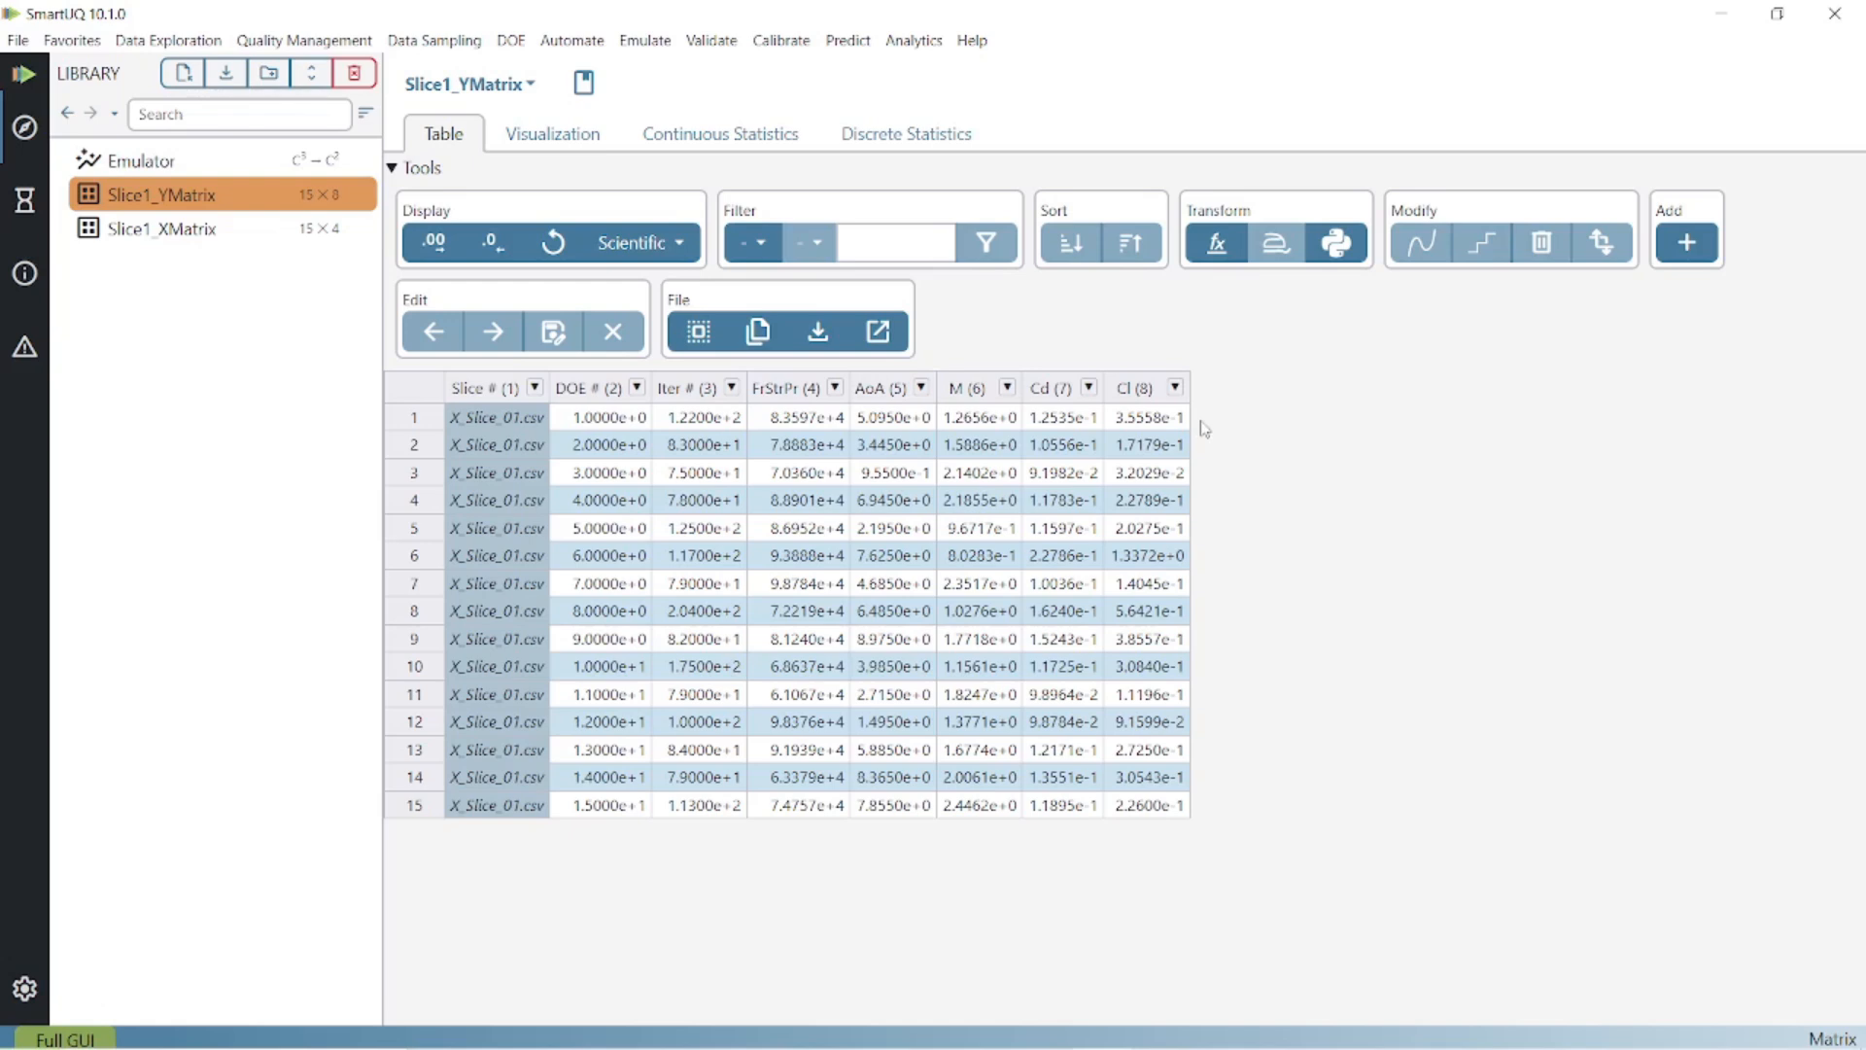
left_click(257, 161)
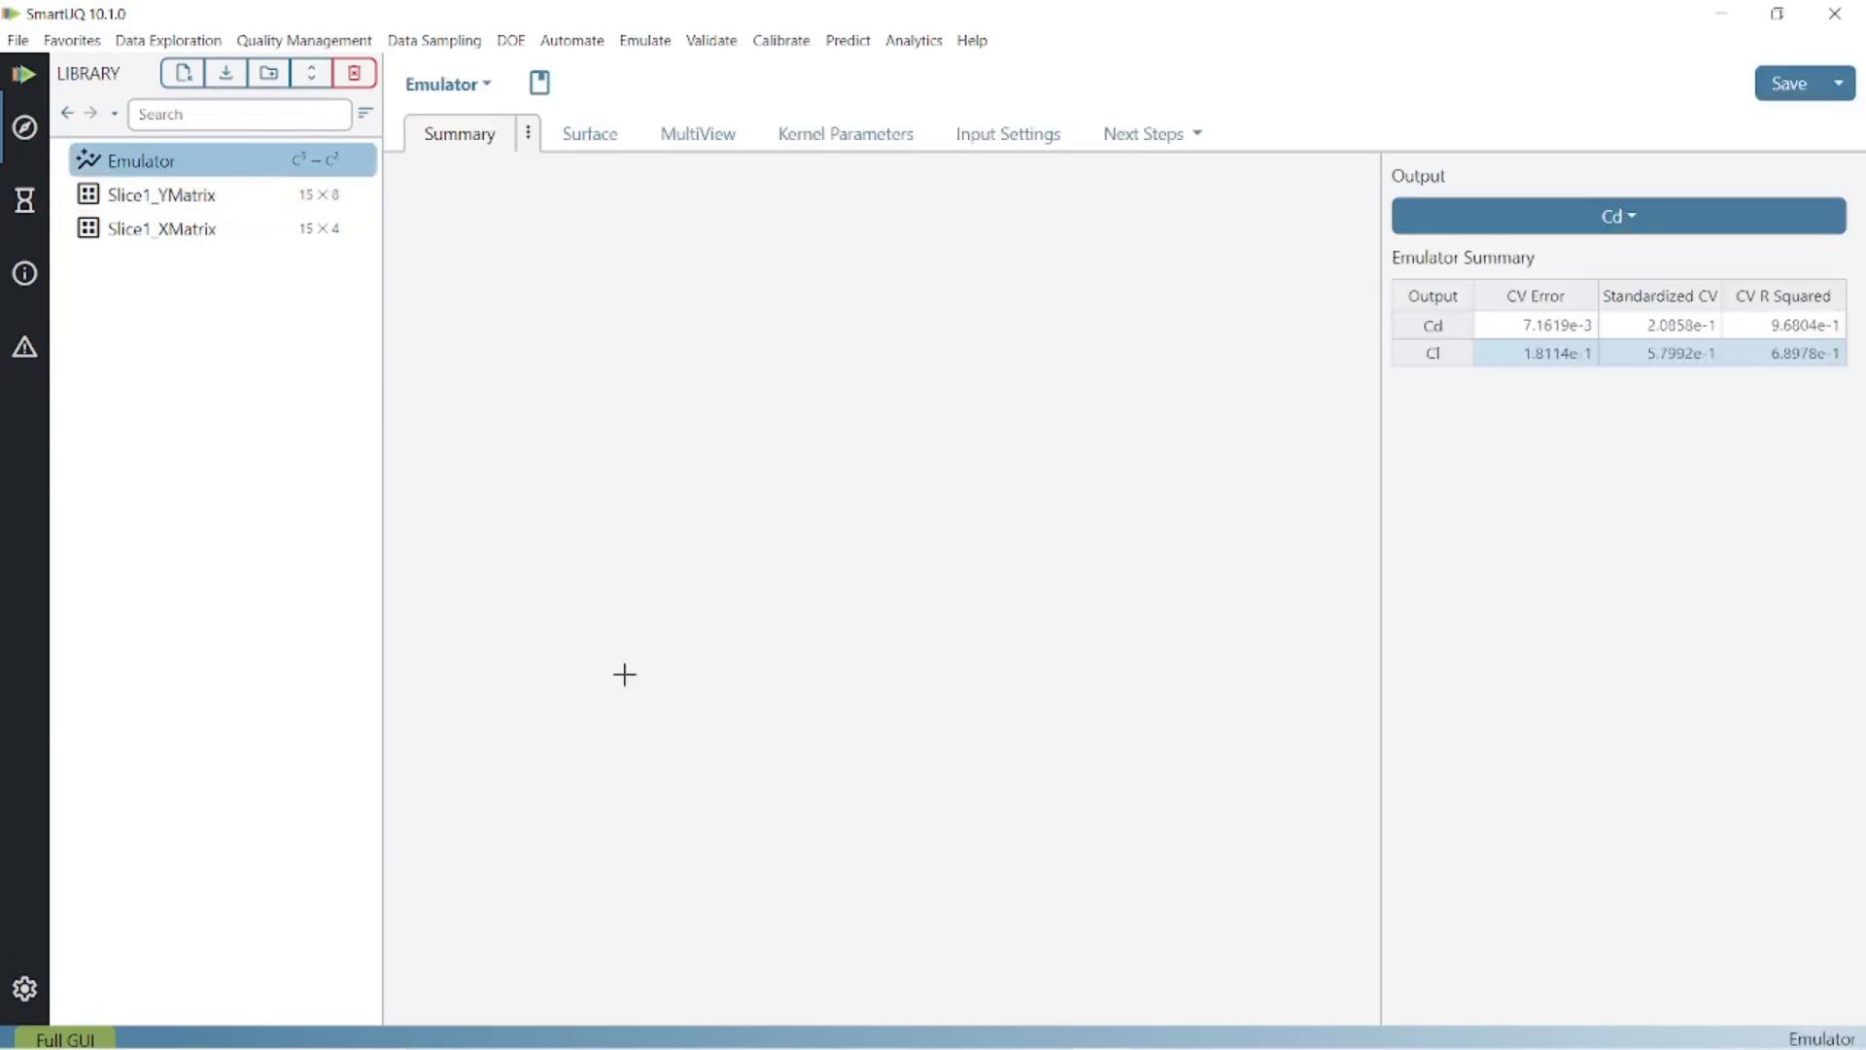
Show the Slice1_XMatrix table, then switch to the Slice1_YMatrix table.
left_click(239, 231)
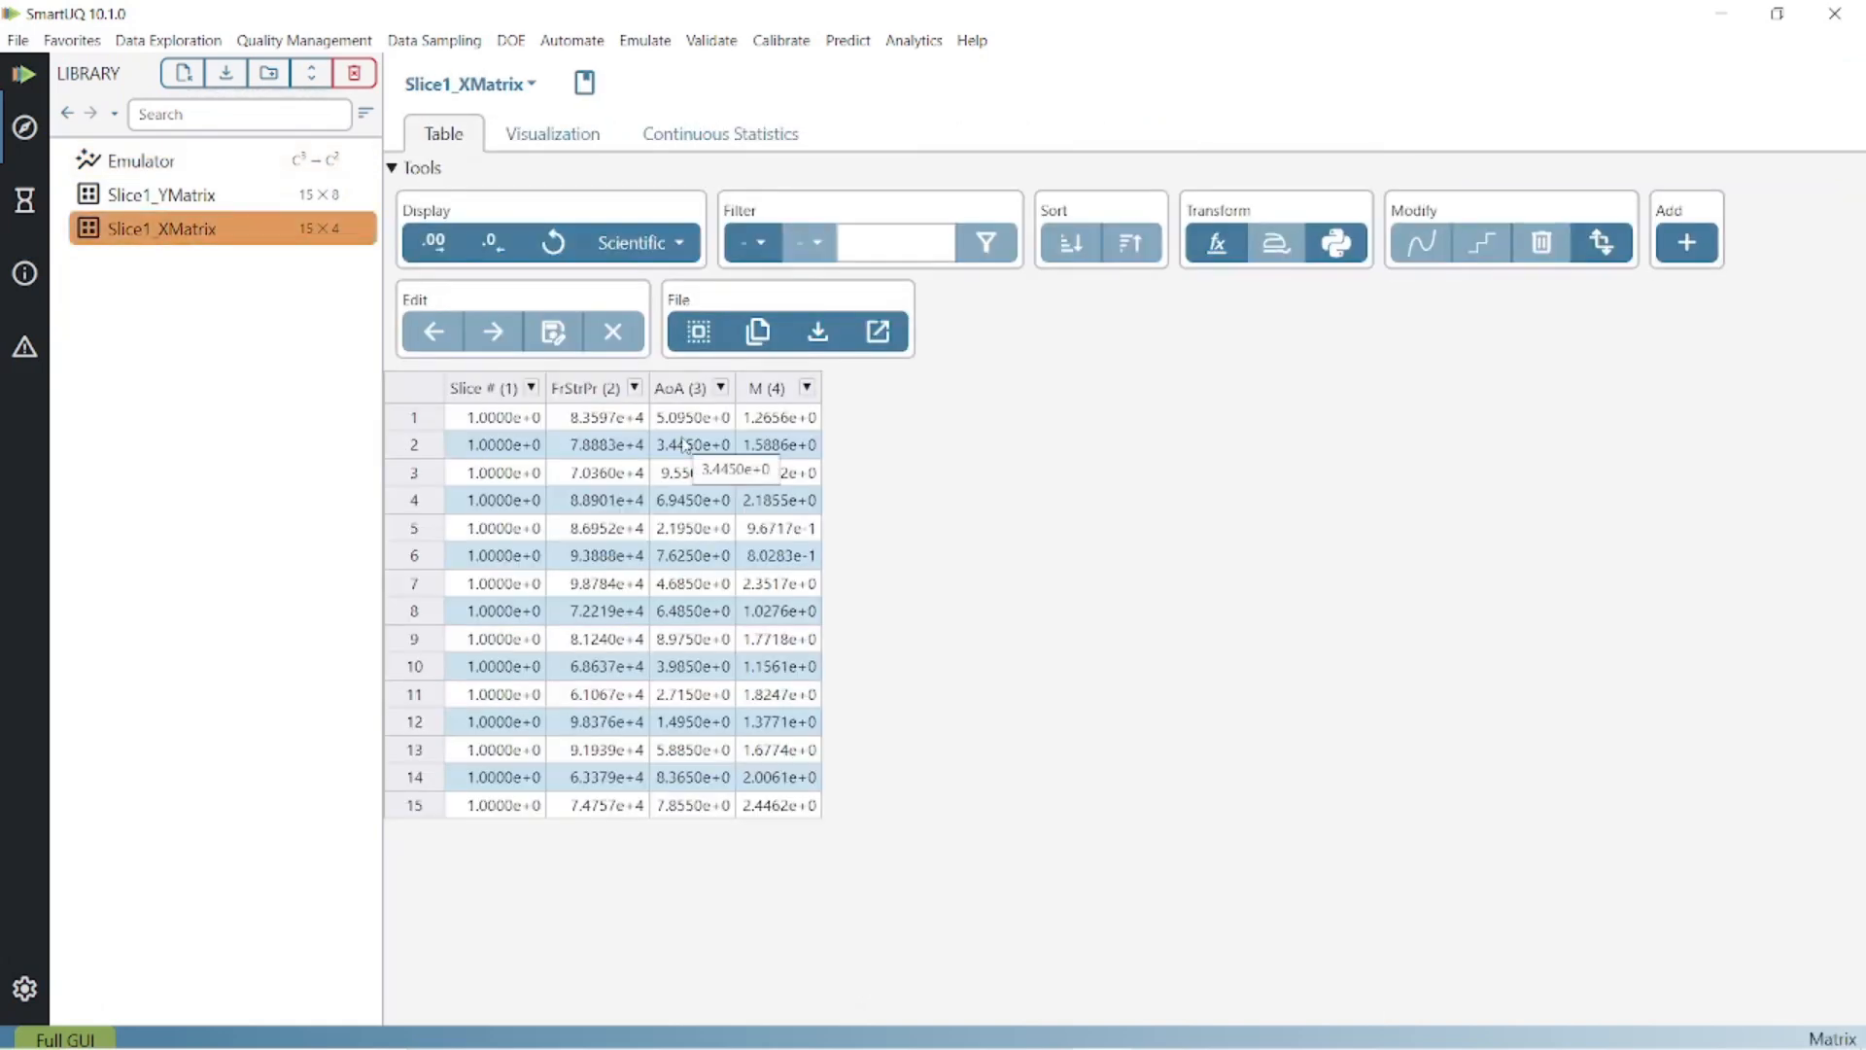
left_click(258, 195)
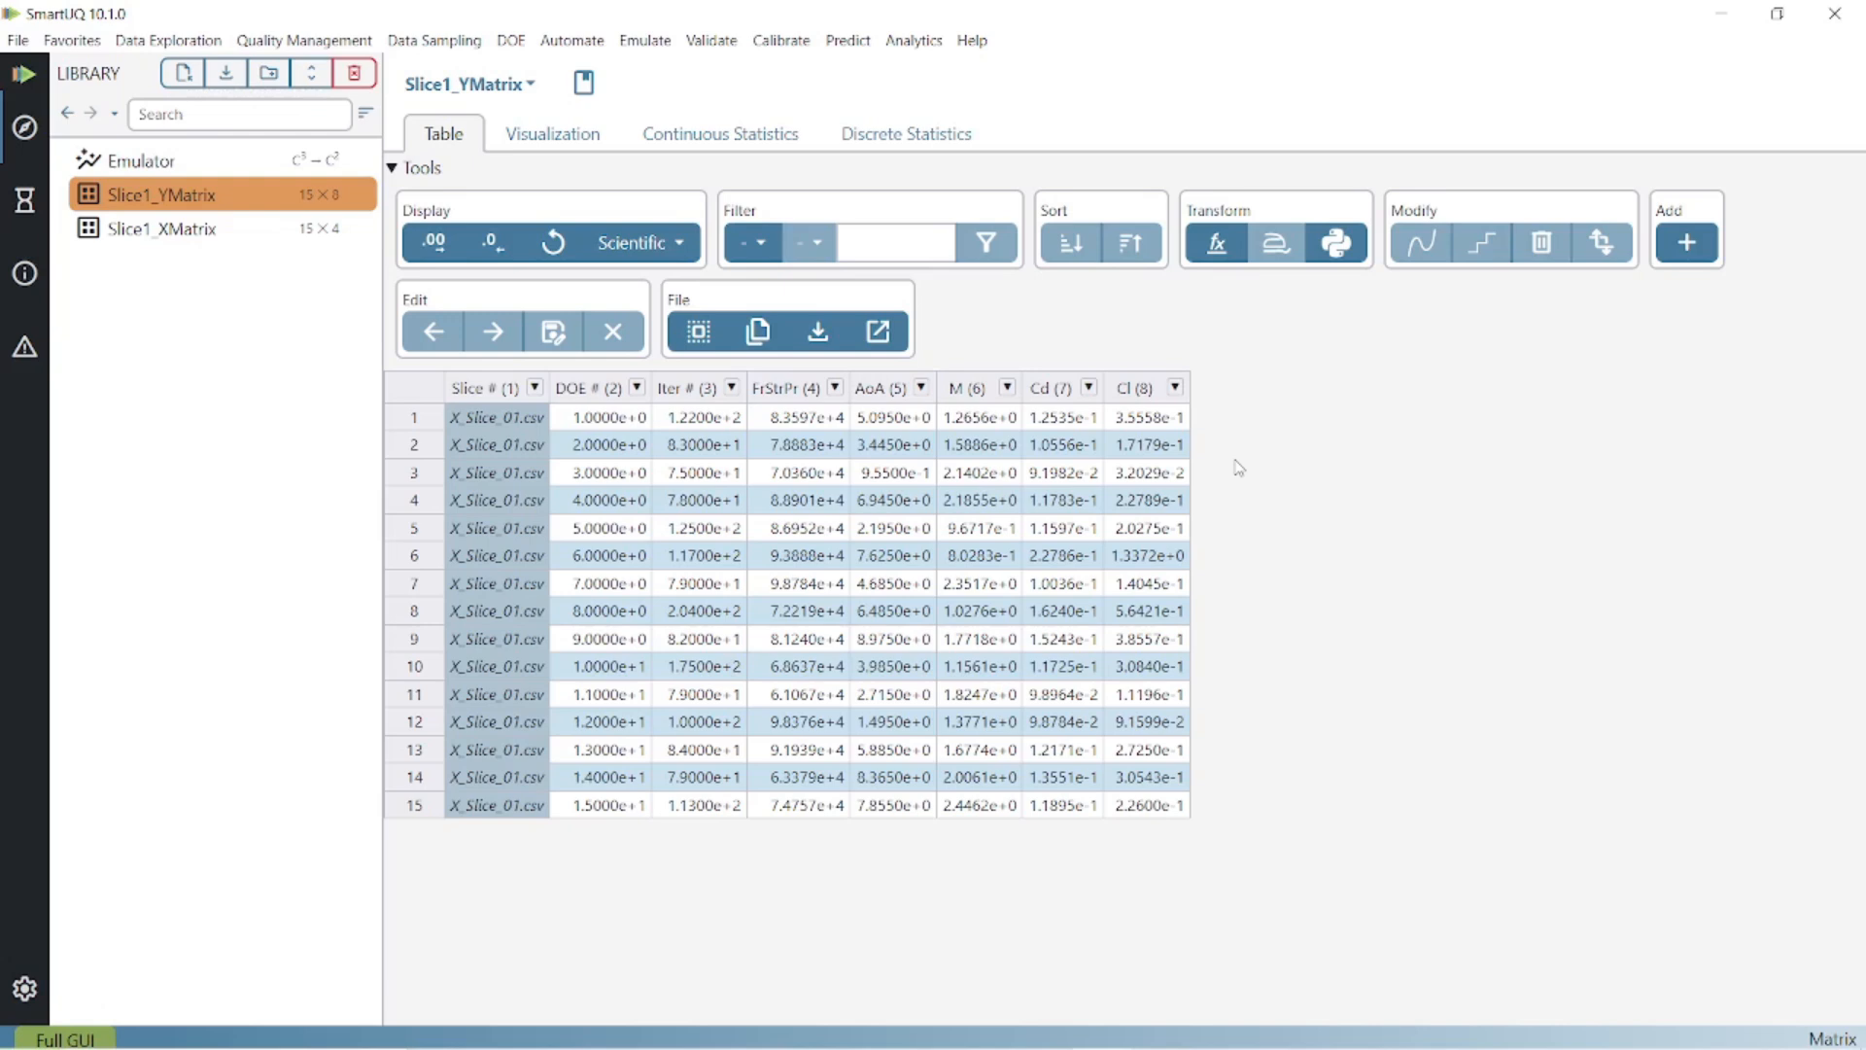
Open the Emulator summary: Cd CV plot with CV R Squared 9.6804e-1 (Cd) and 6.8978e-1 (Cl).
left_click(216, 163)
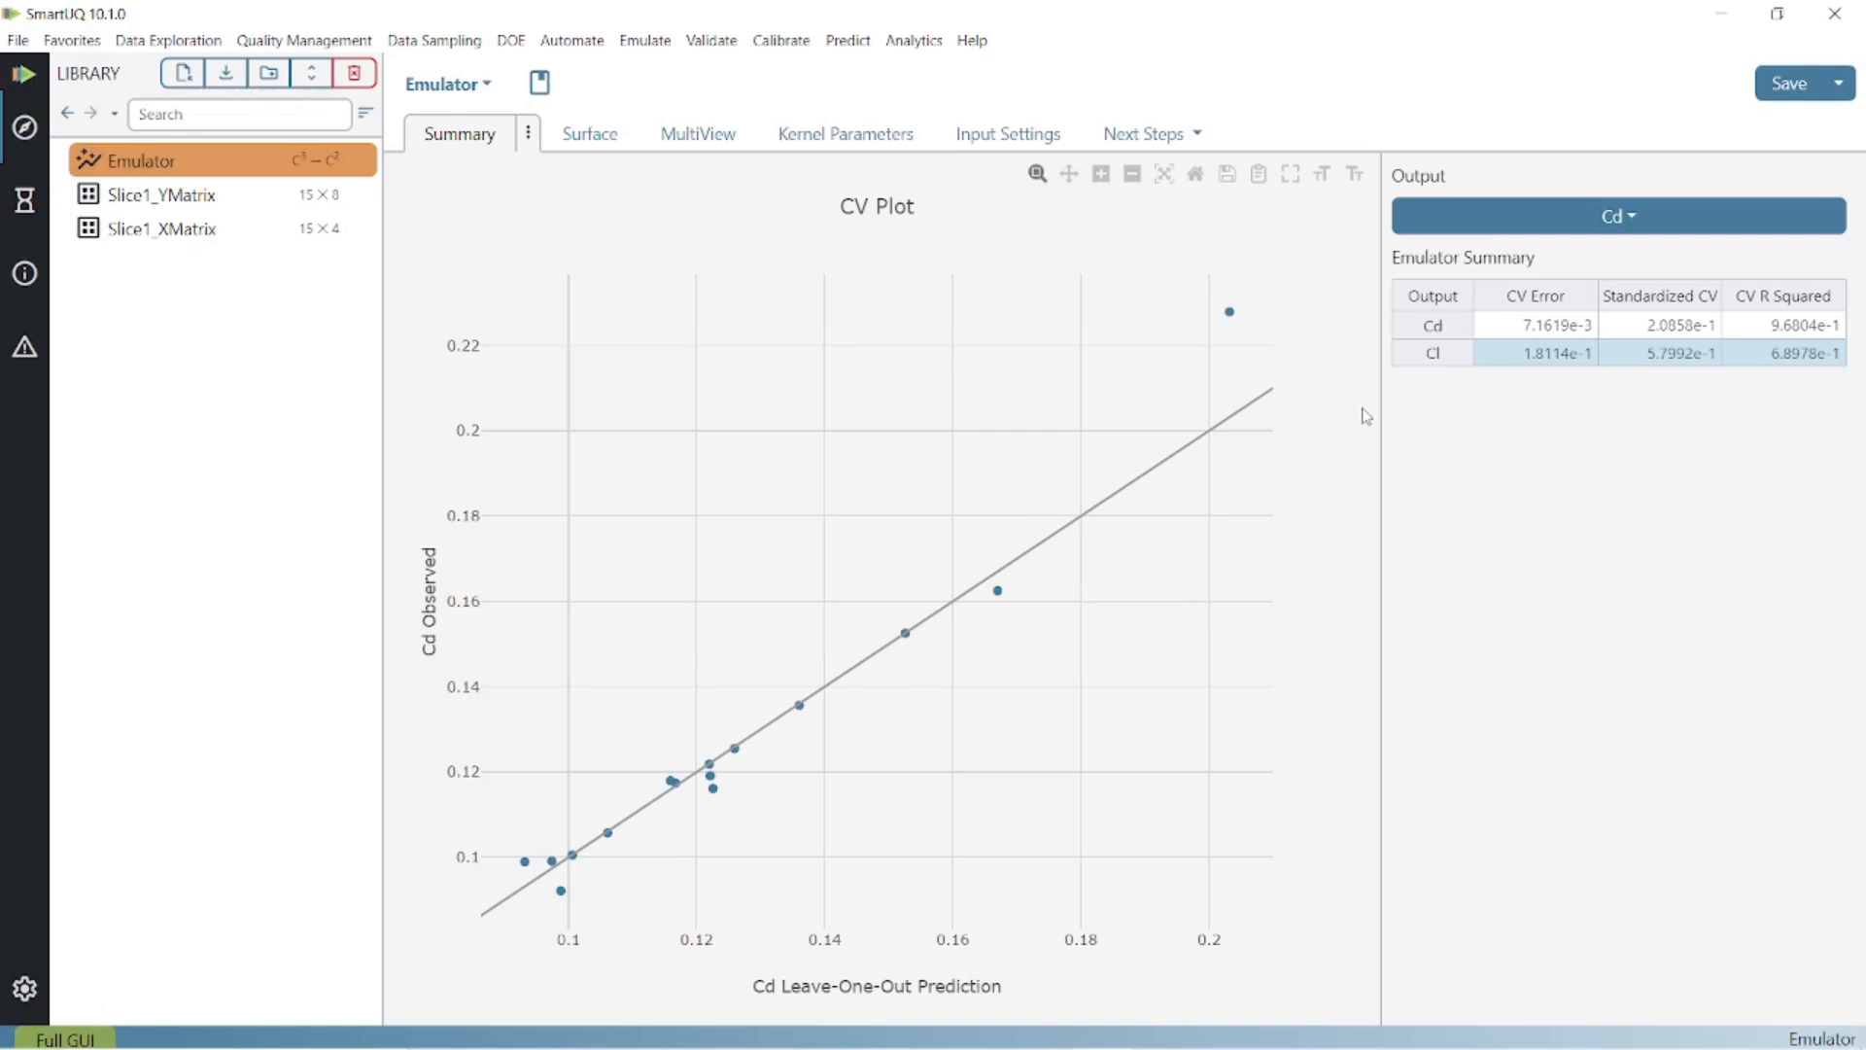
left_click(511, 41)
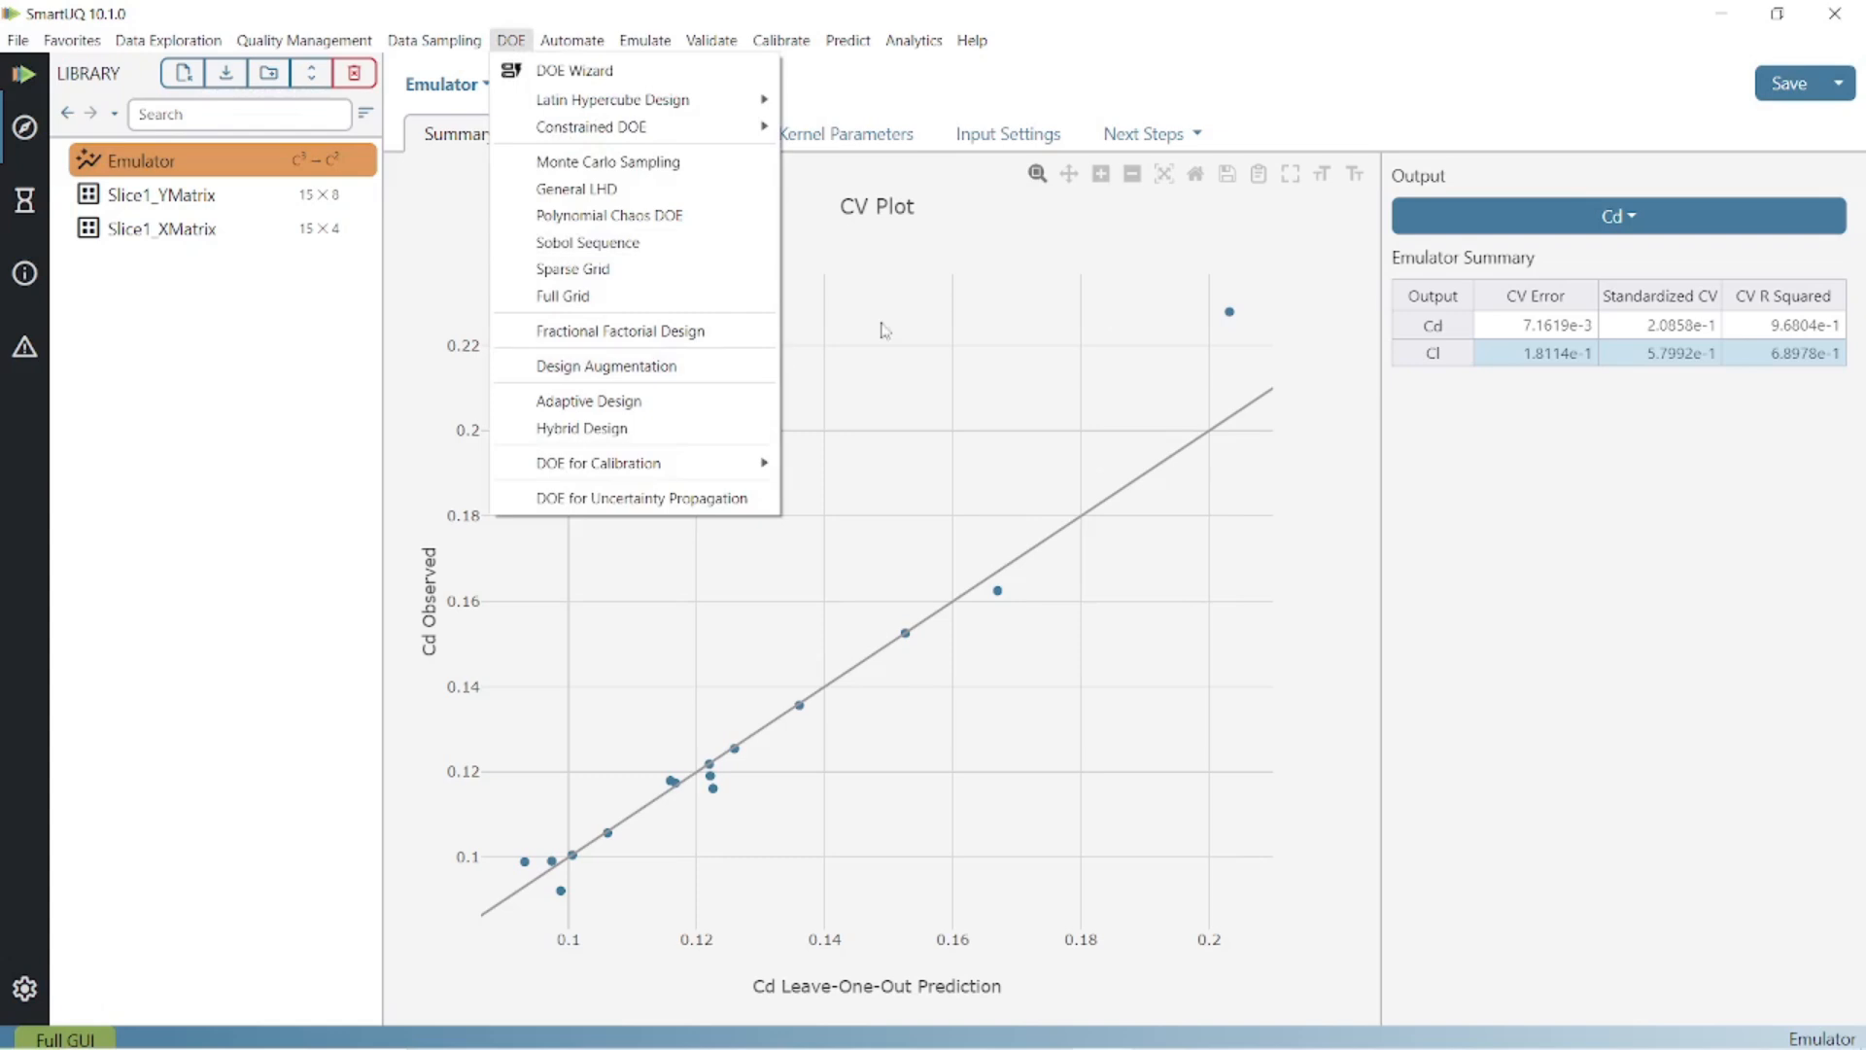
left_click(1298, 242)
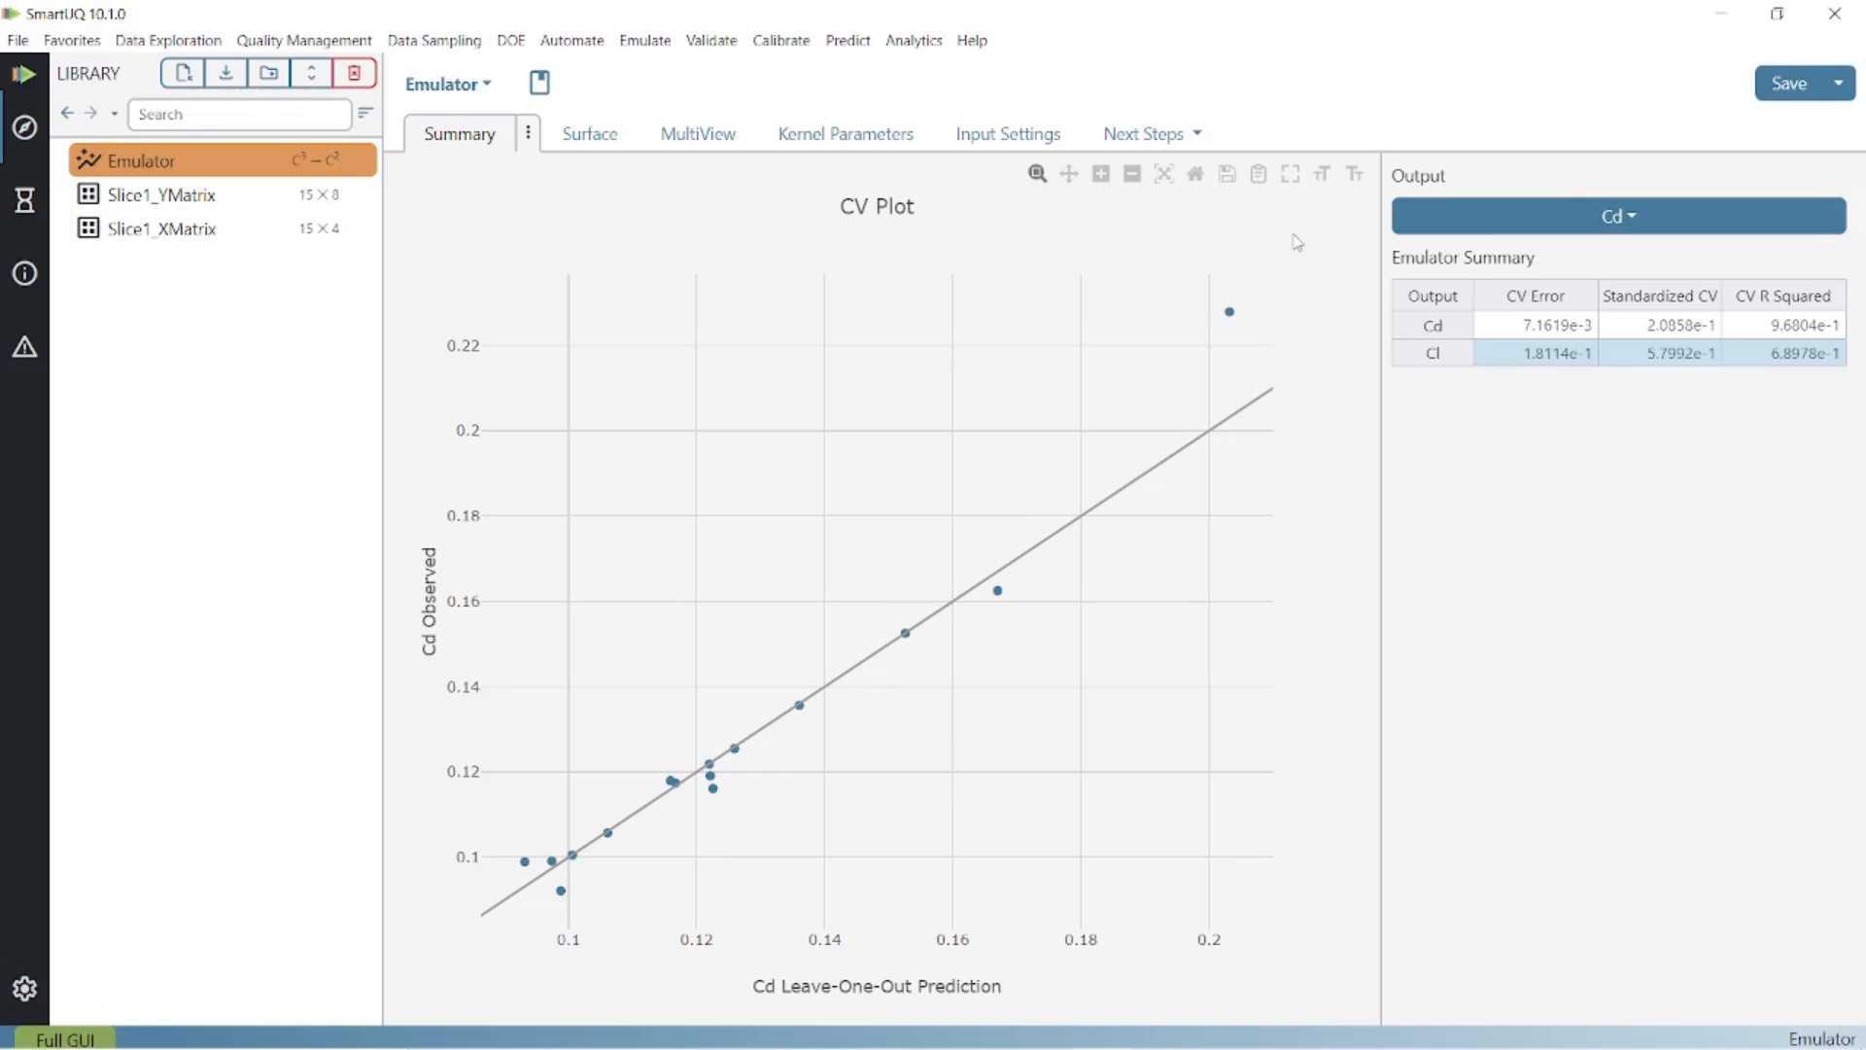
left_click(311, 231)
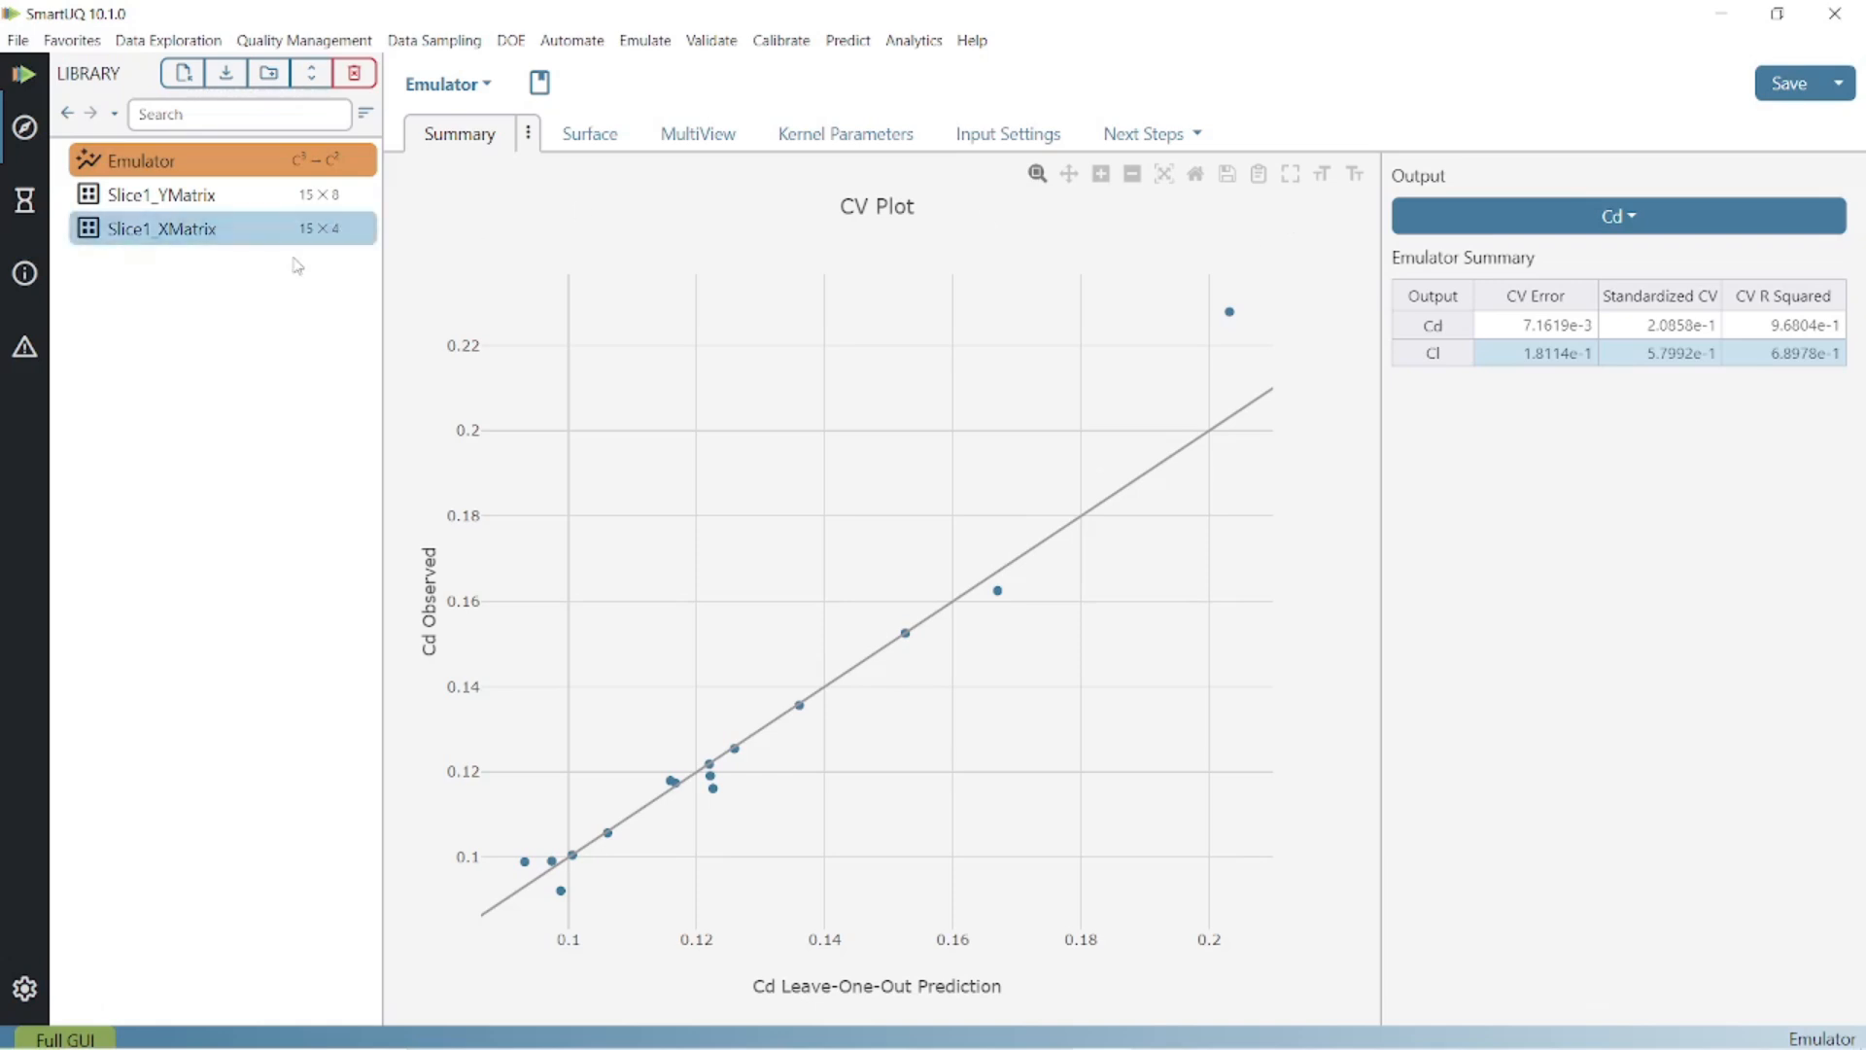
Import Slice2_XMatrix.csv and Slice2_YMatrix.xlsx into the library, then show Slice1_XMatrix.
left_click(184, 74)
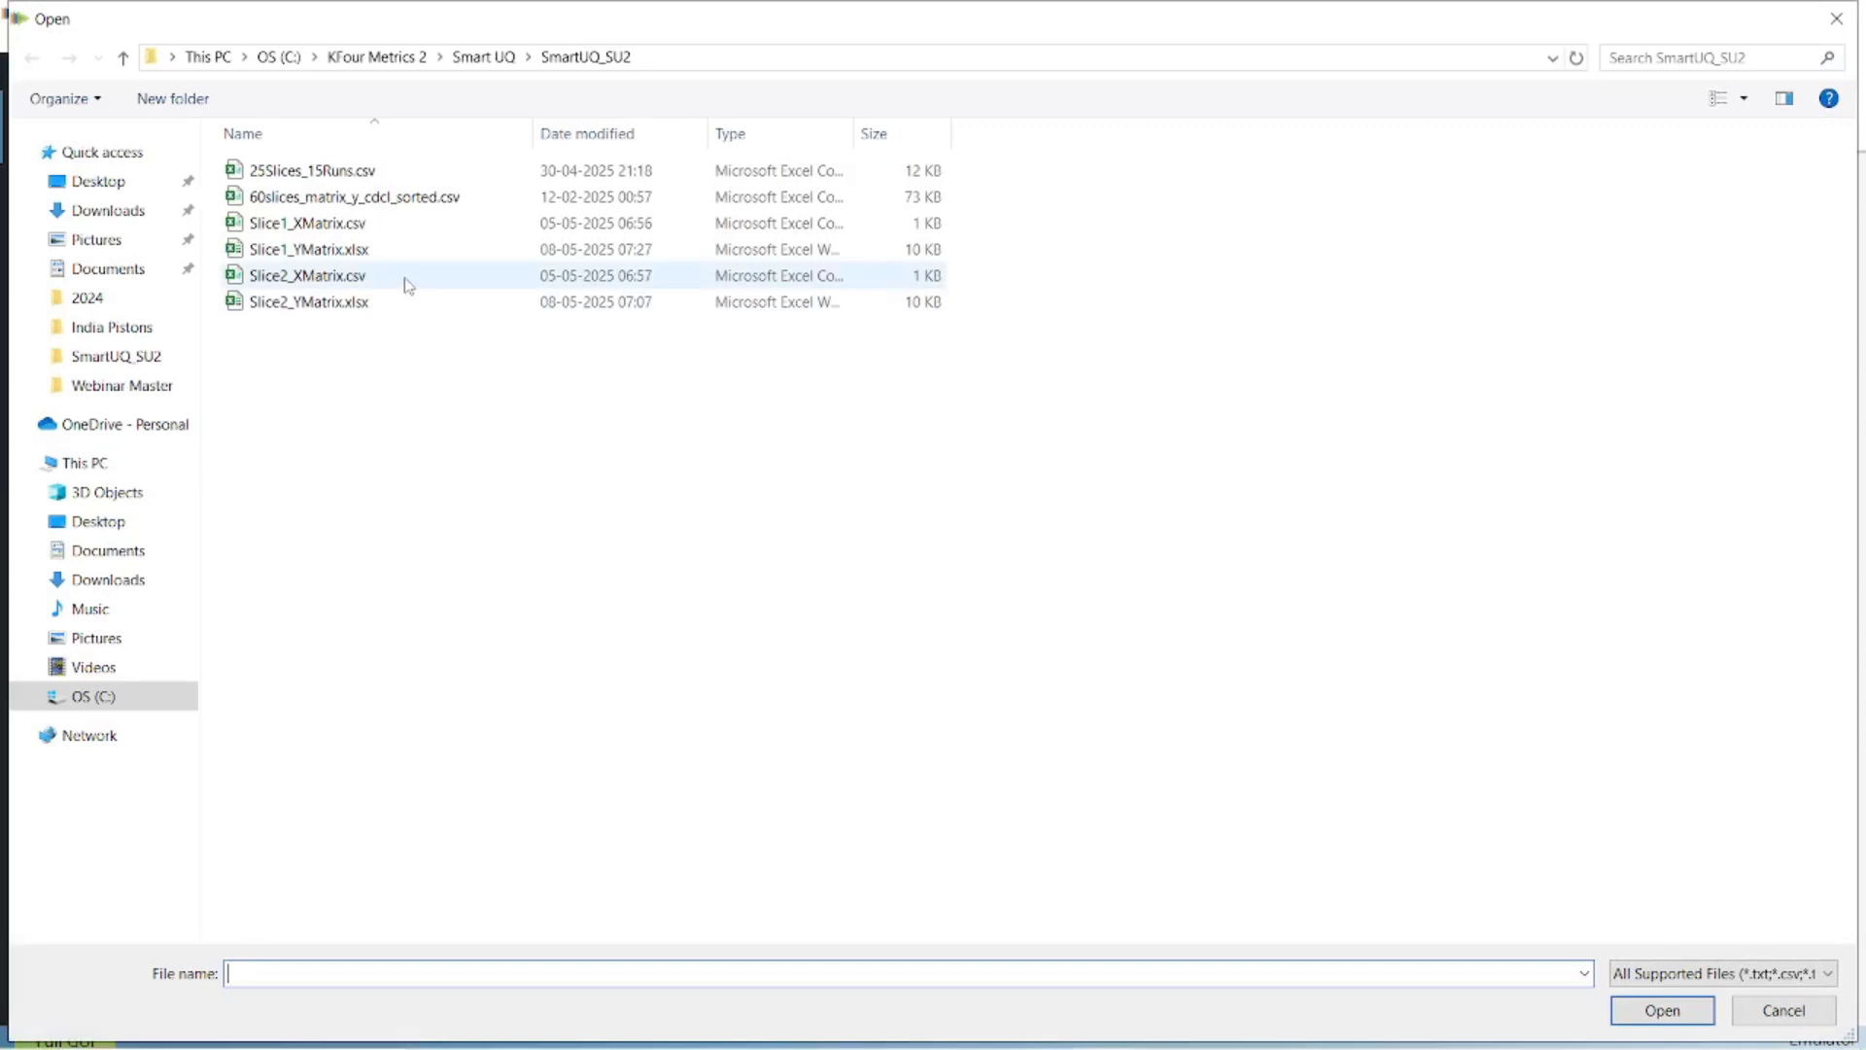
left_click(404, 283)
left_click(405, 301, "shift")
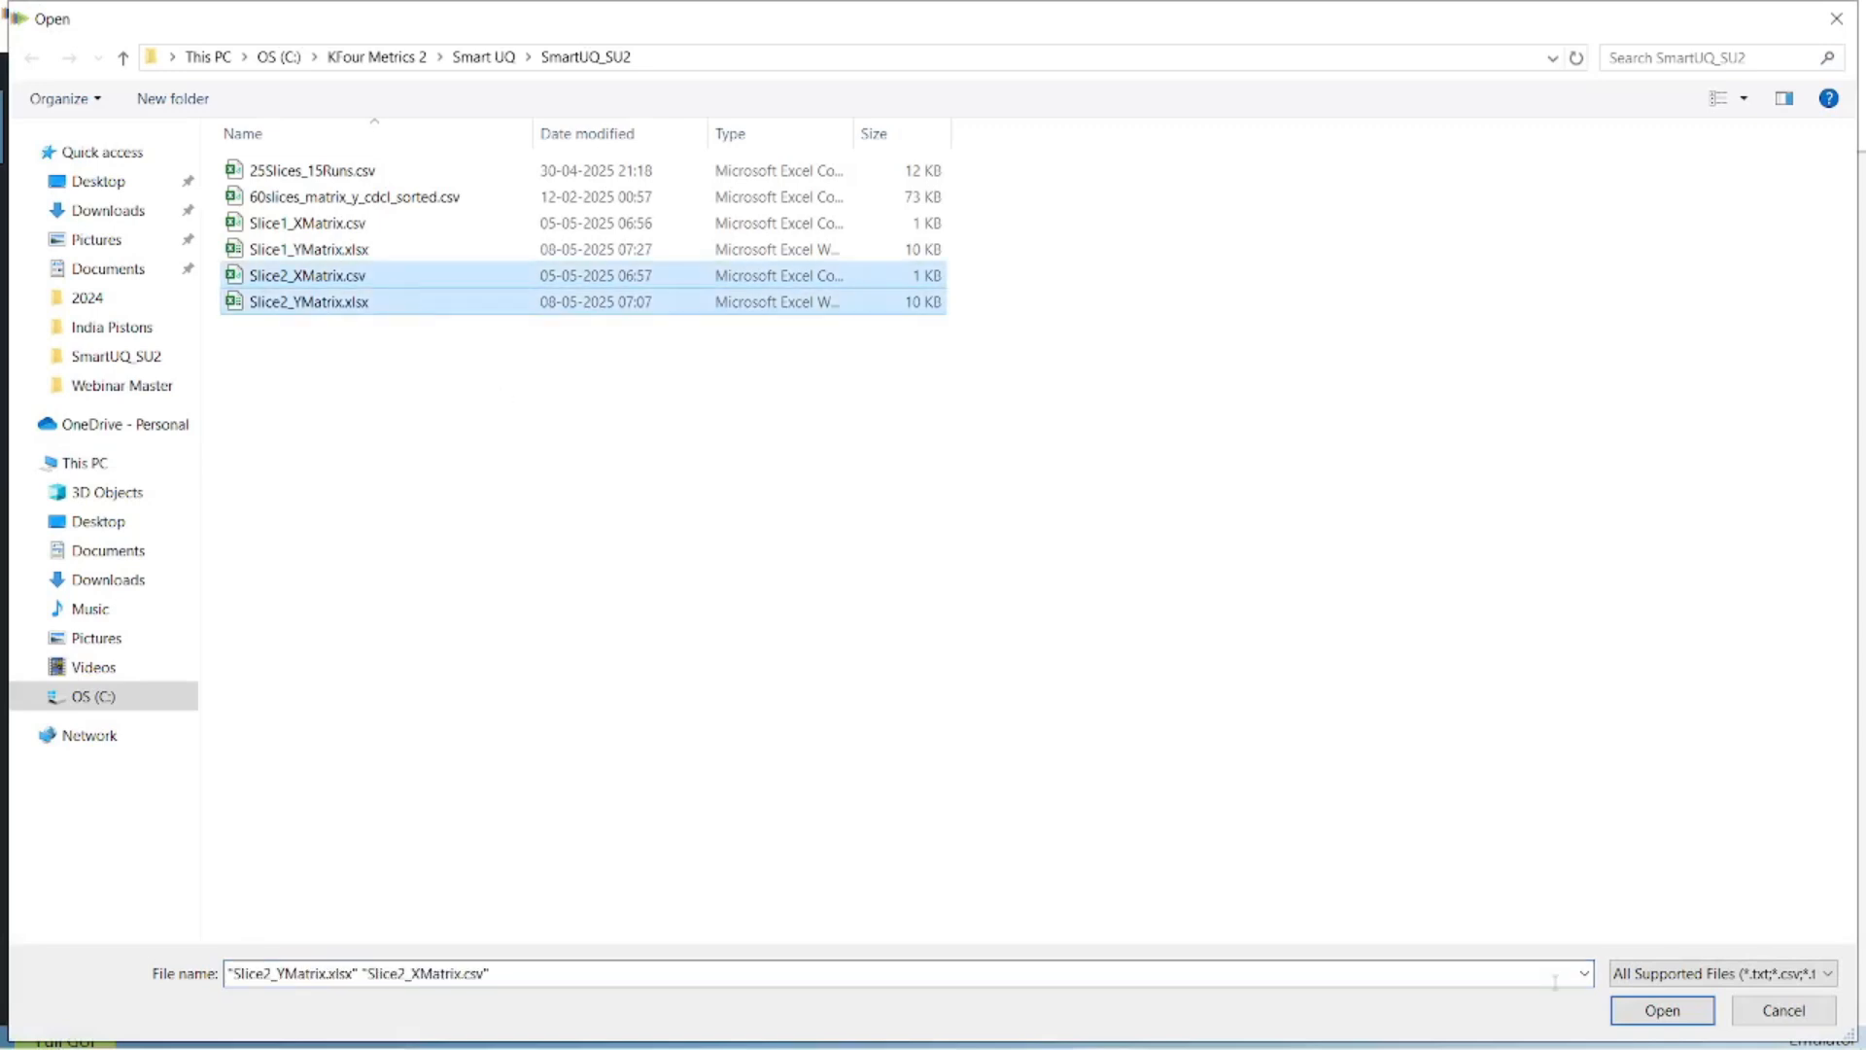
left_click(1647, 1010)
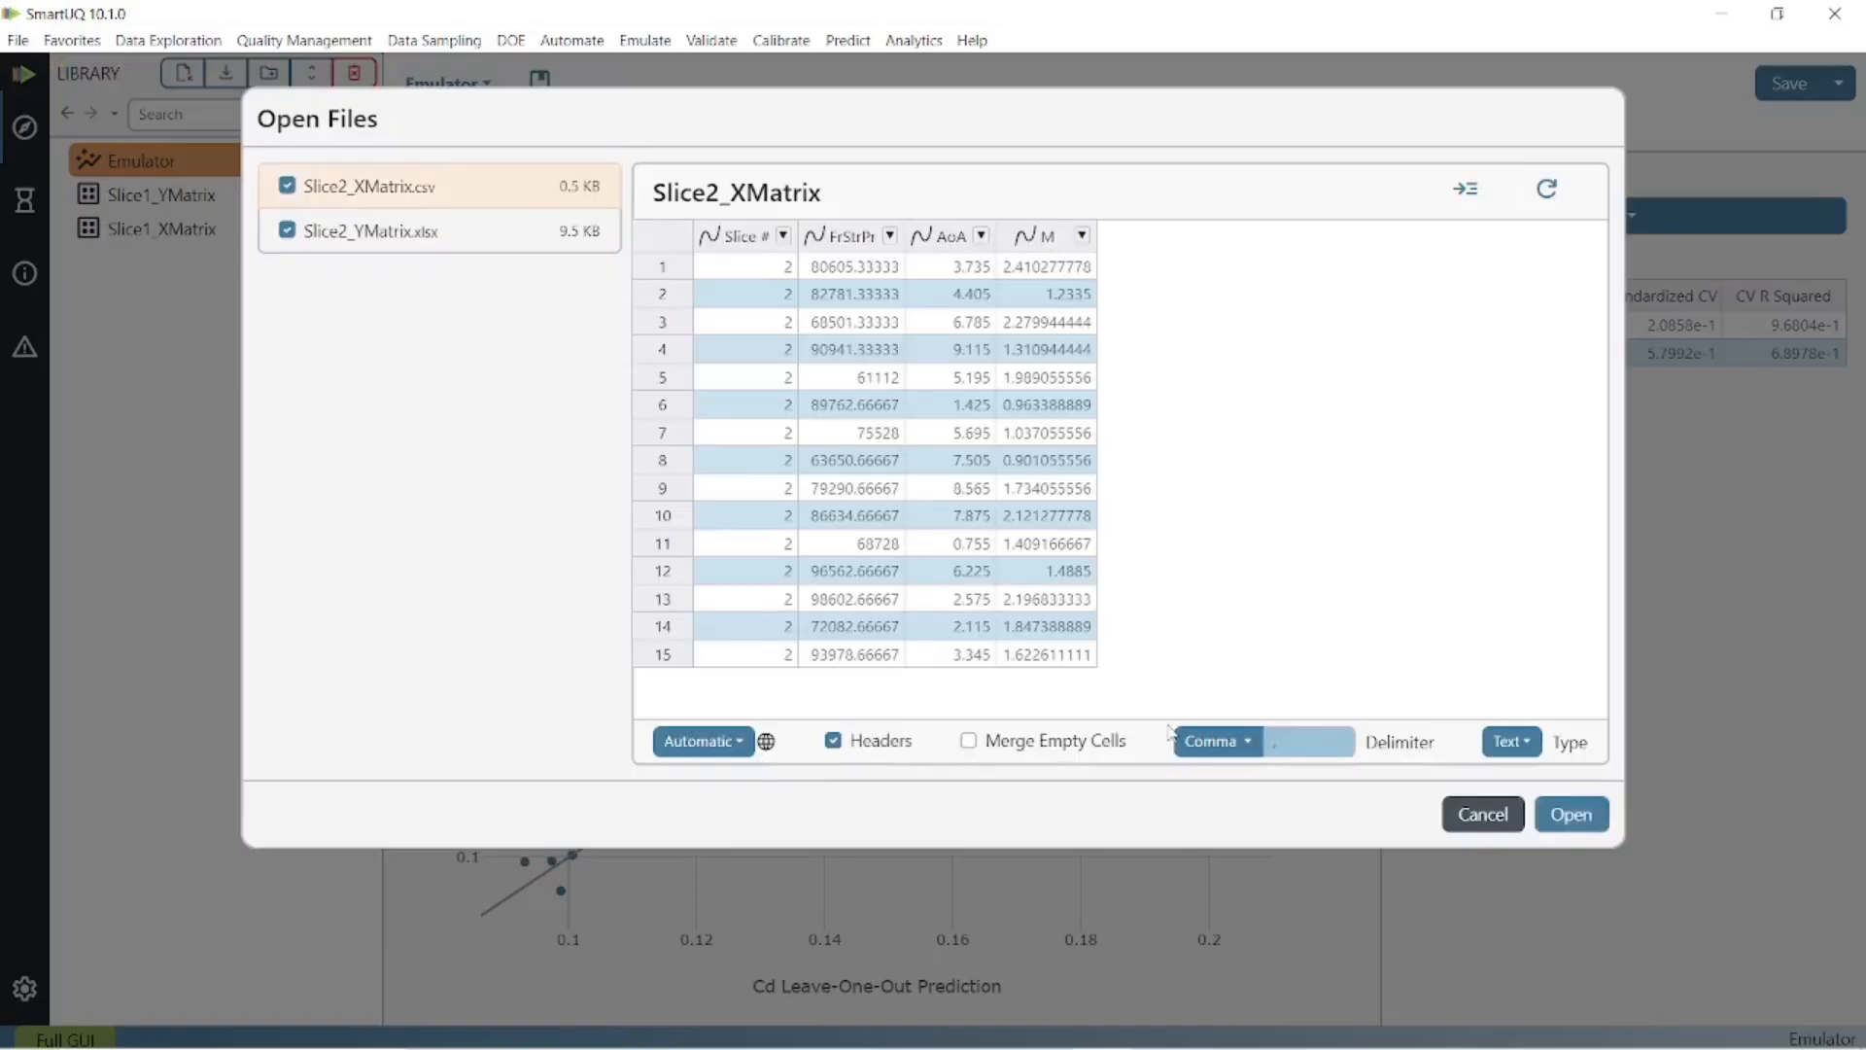
left_click(1573, 815)
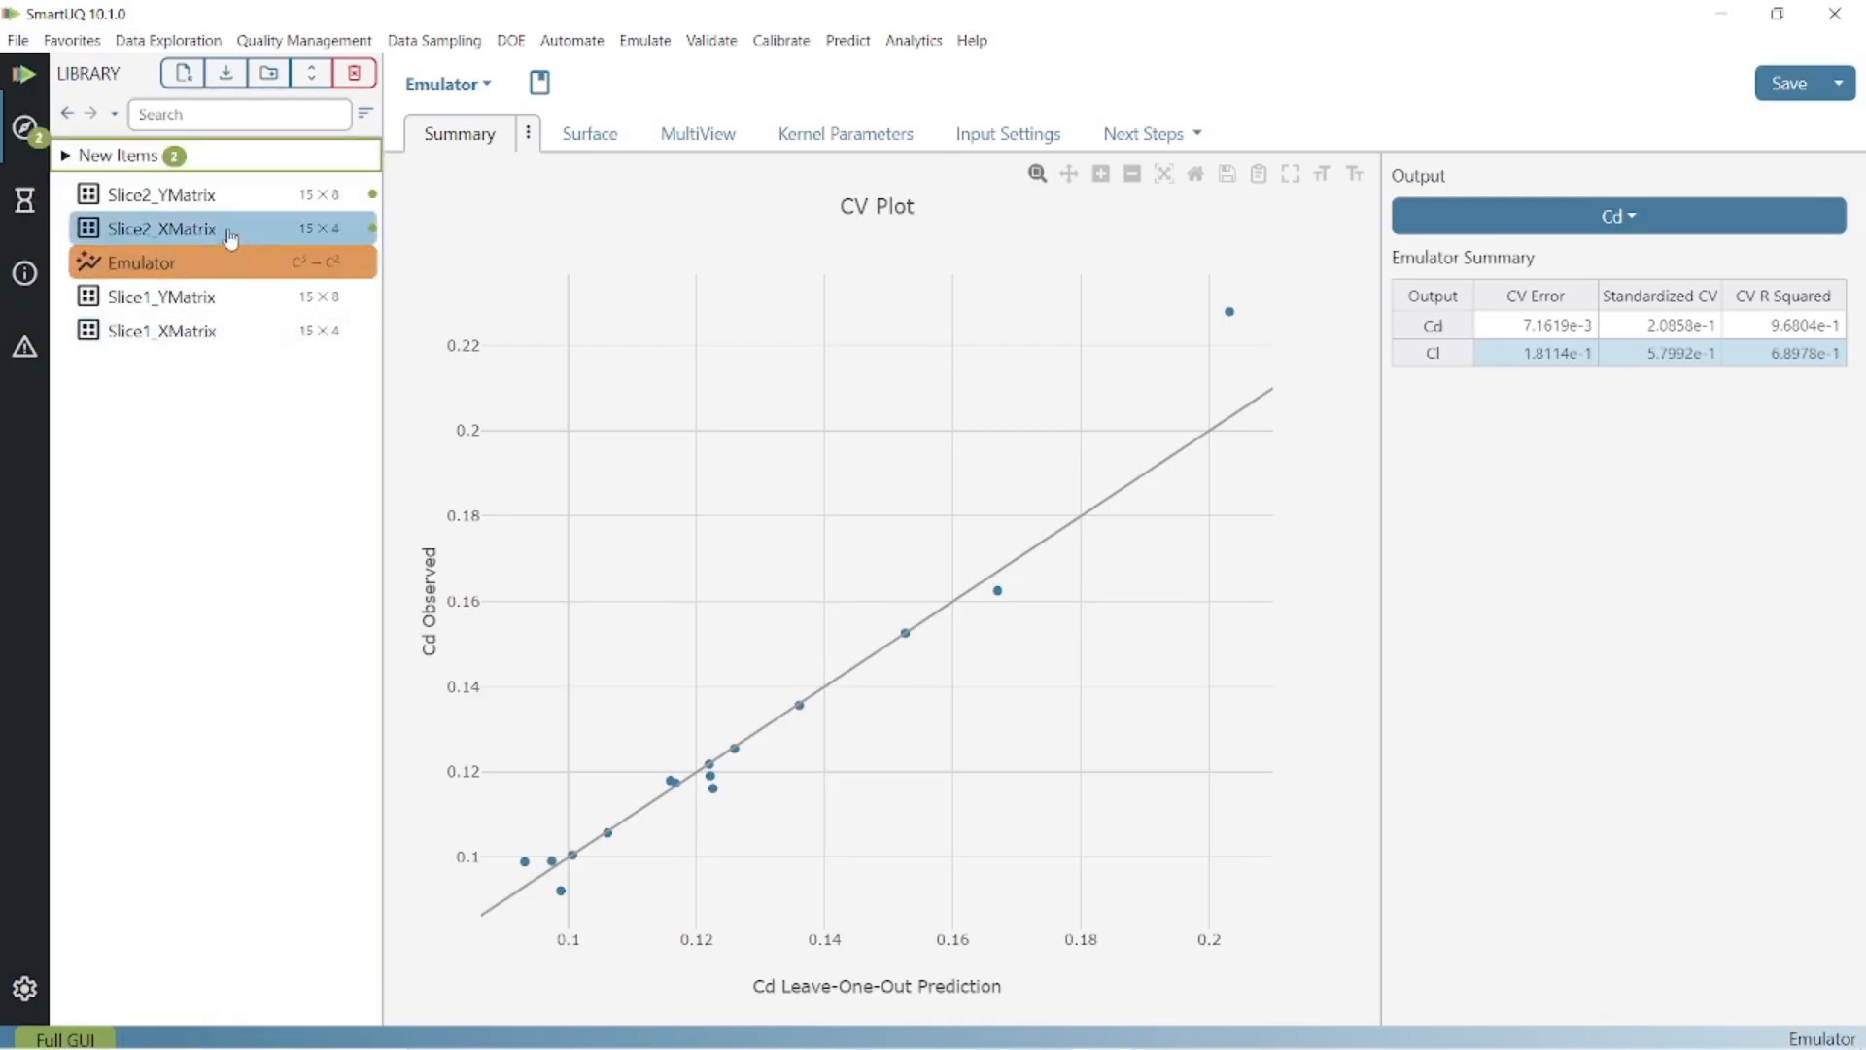
left_click(239, 330)
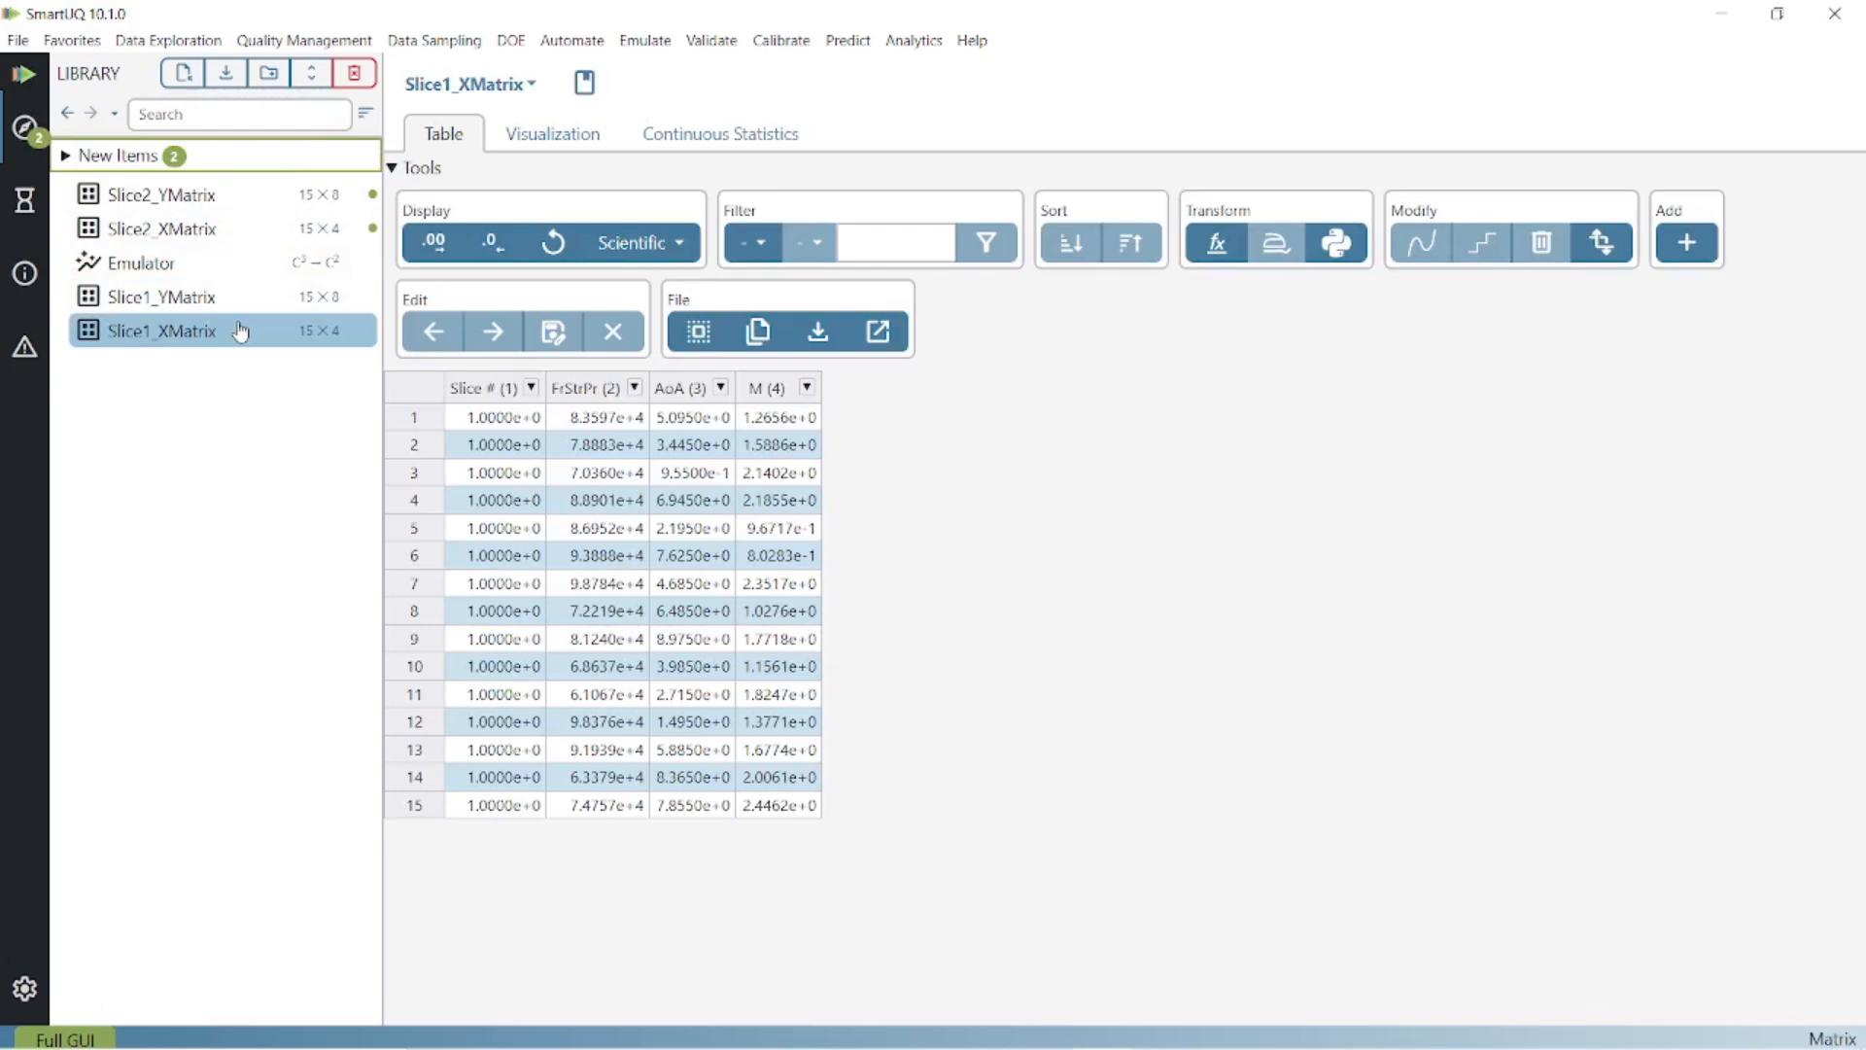
Stack Slice1_XMatrix and Slice2_XMatrix row-wise into a new 30×4 Concatenated Matrix.
left_click(1687, 245)
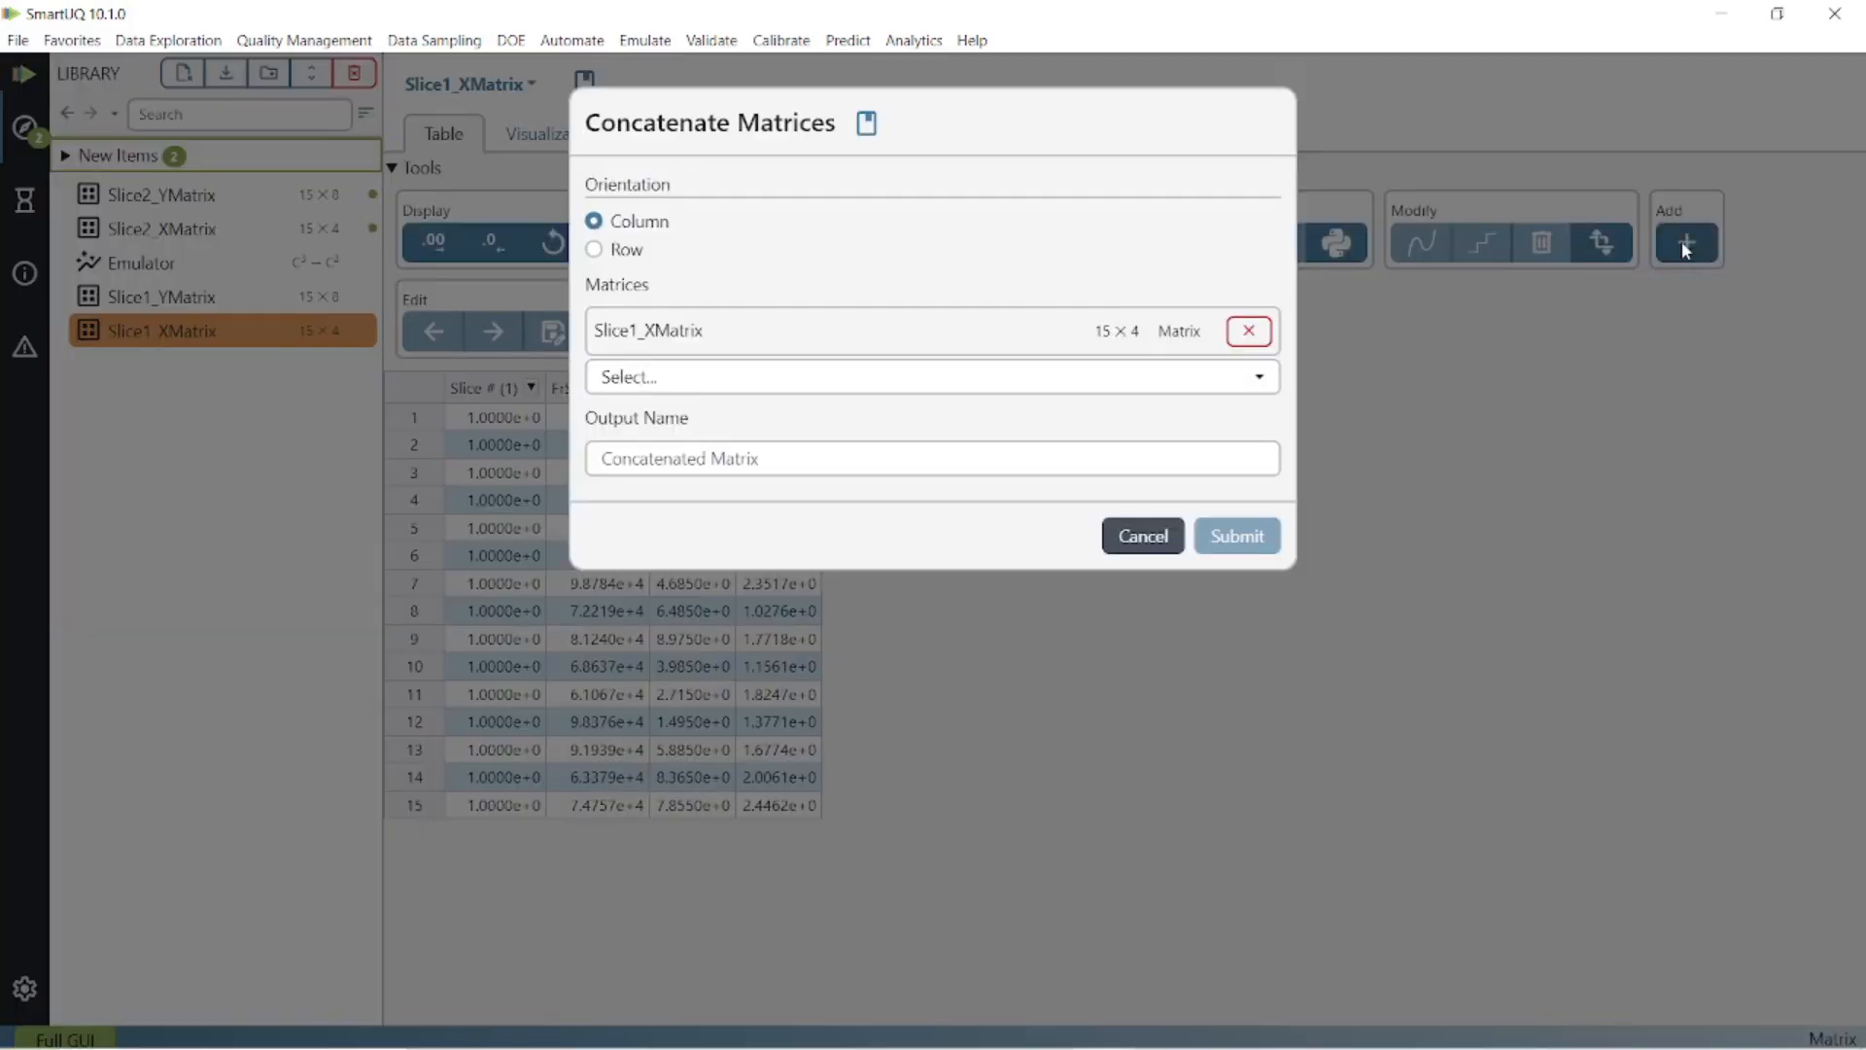
left_click(625, 251)
left_click(691, 376)
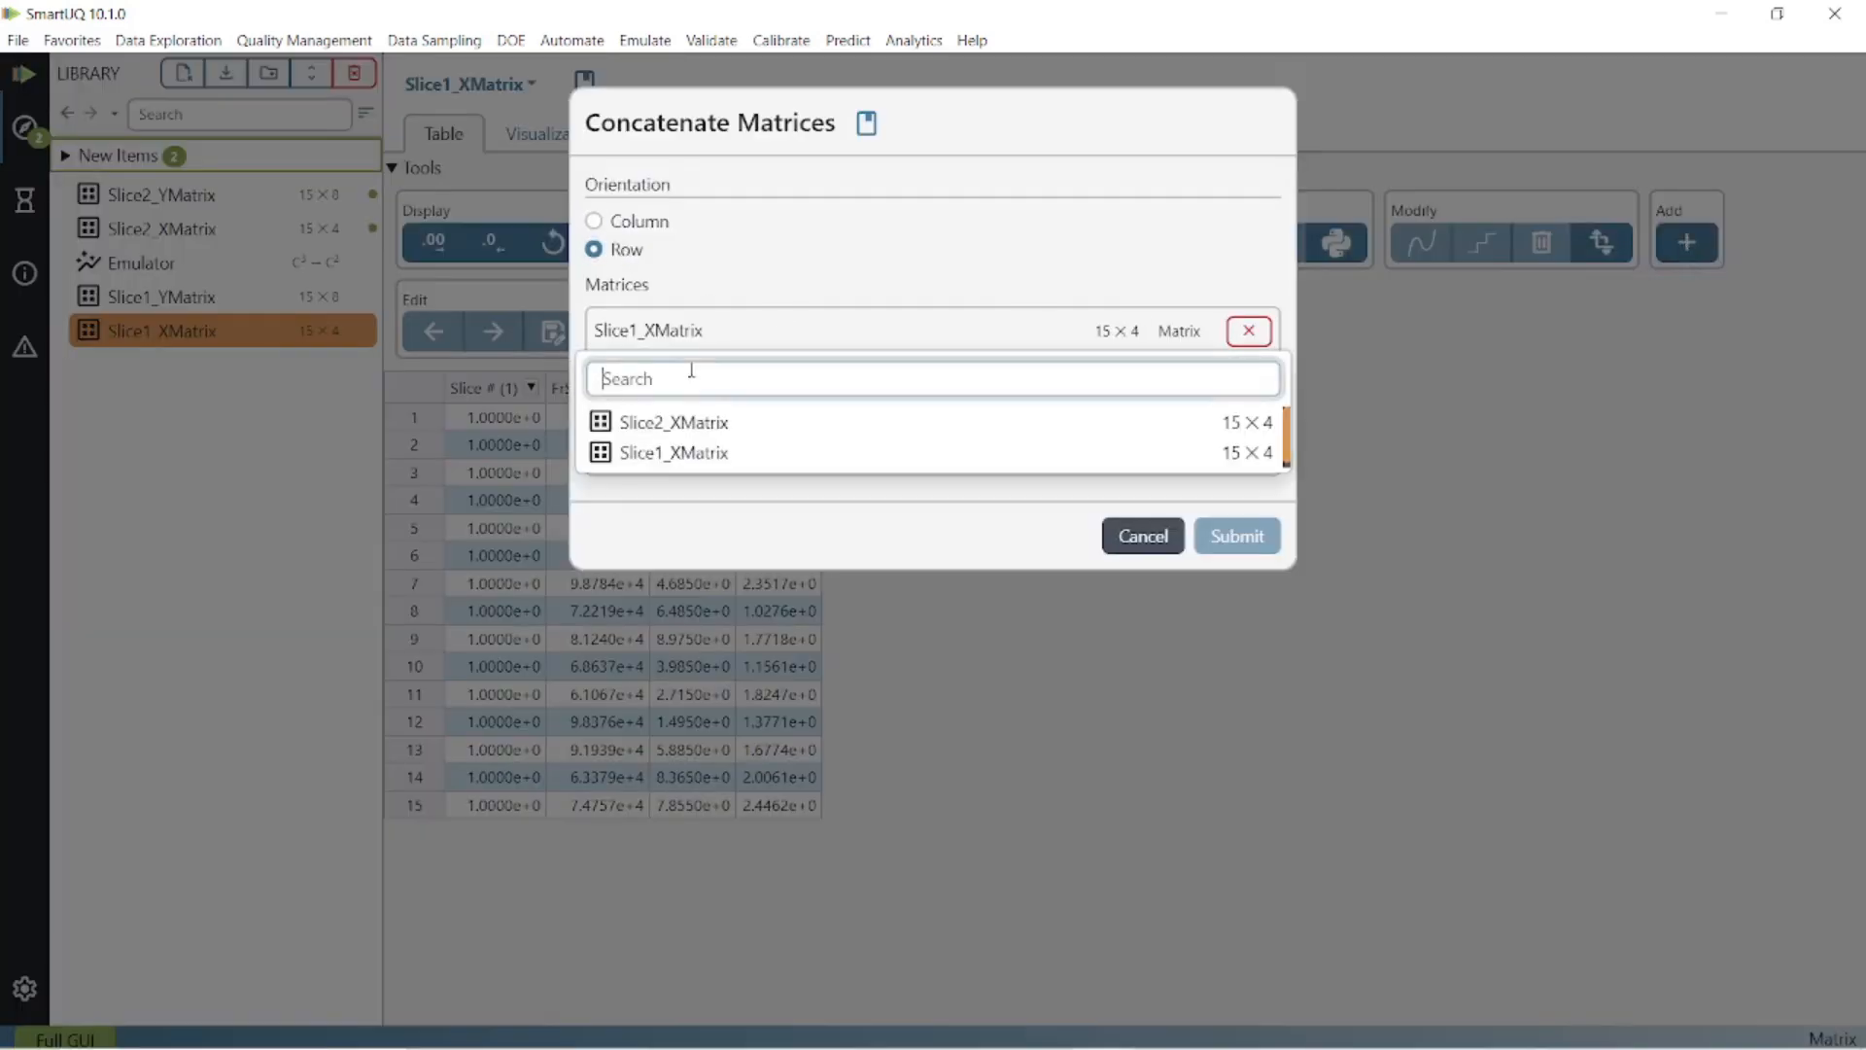
left_click(713, 426)
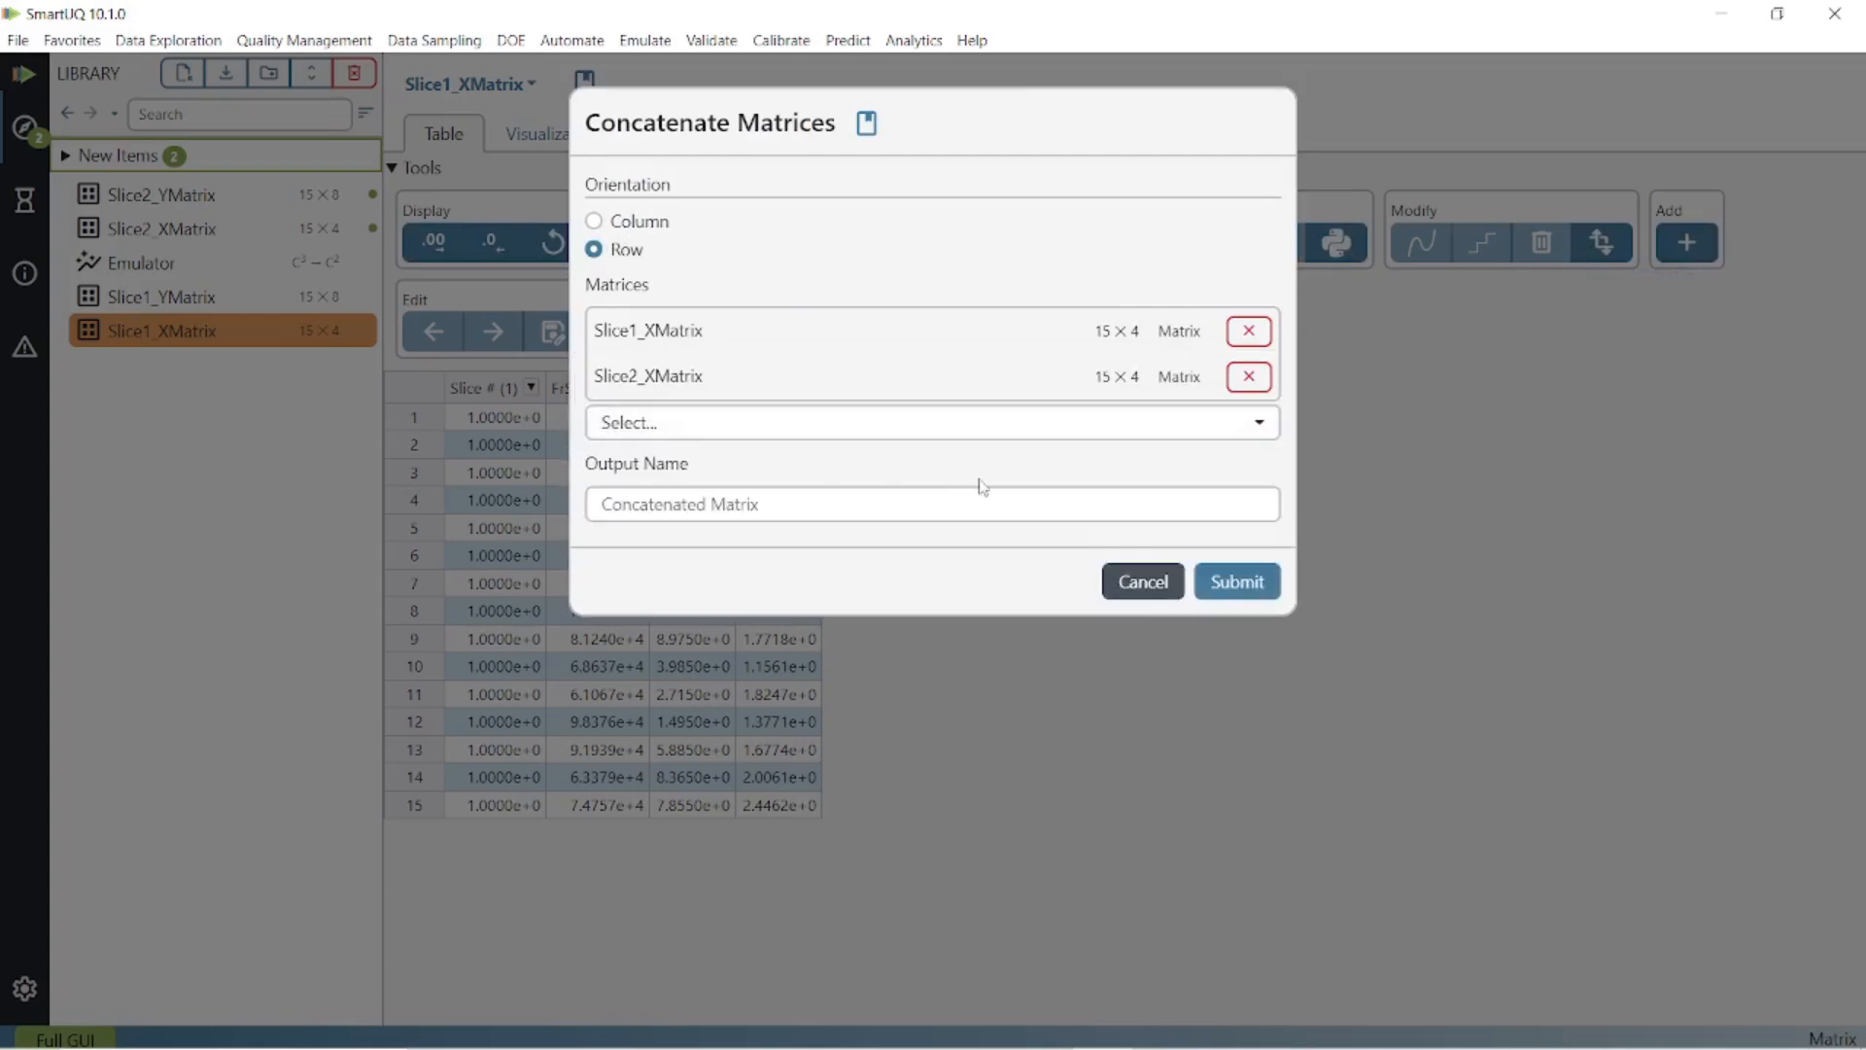
left_click(1235, 581)
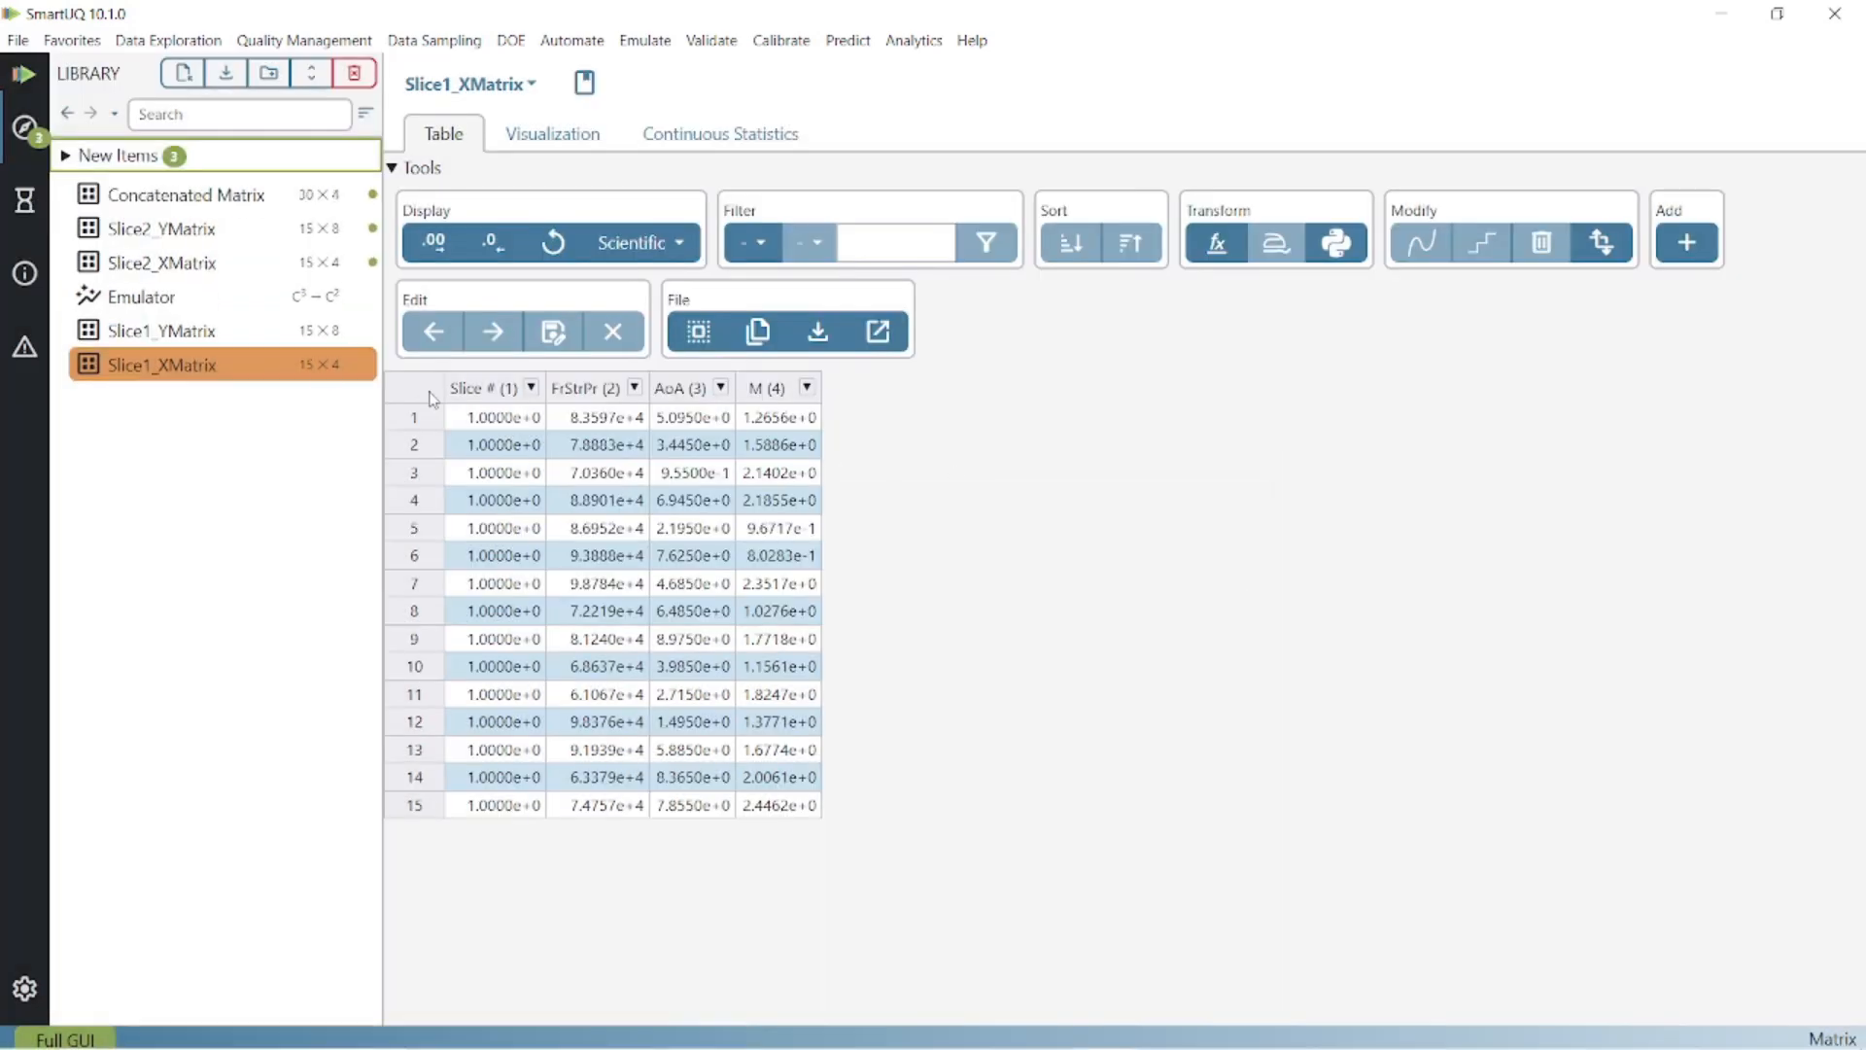
left_click(275, 205)
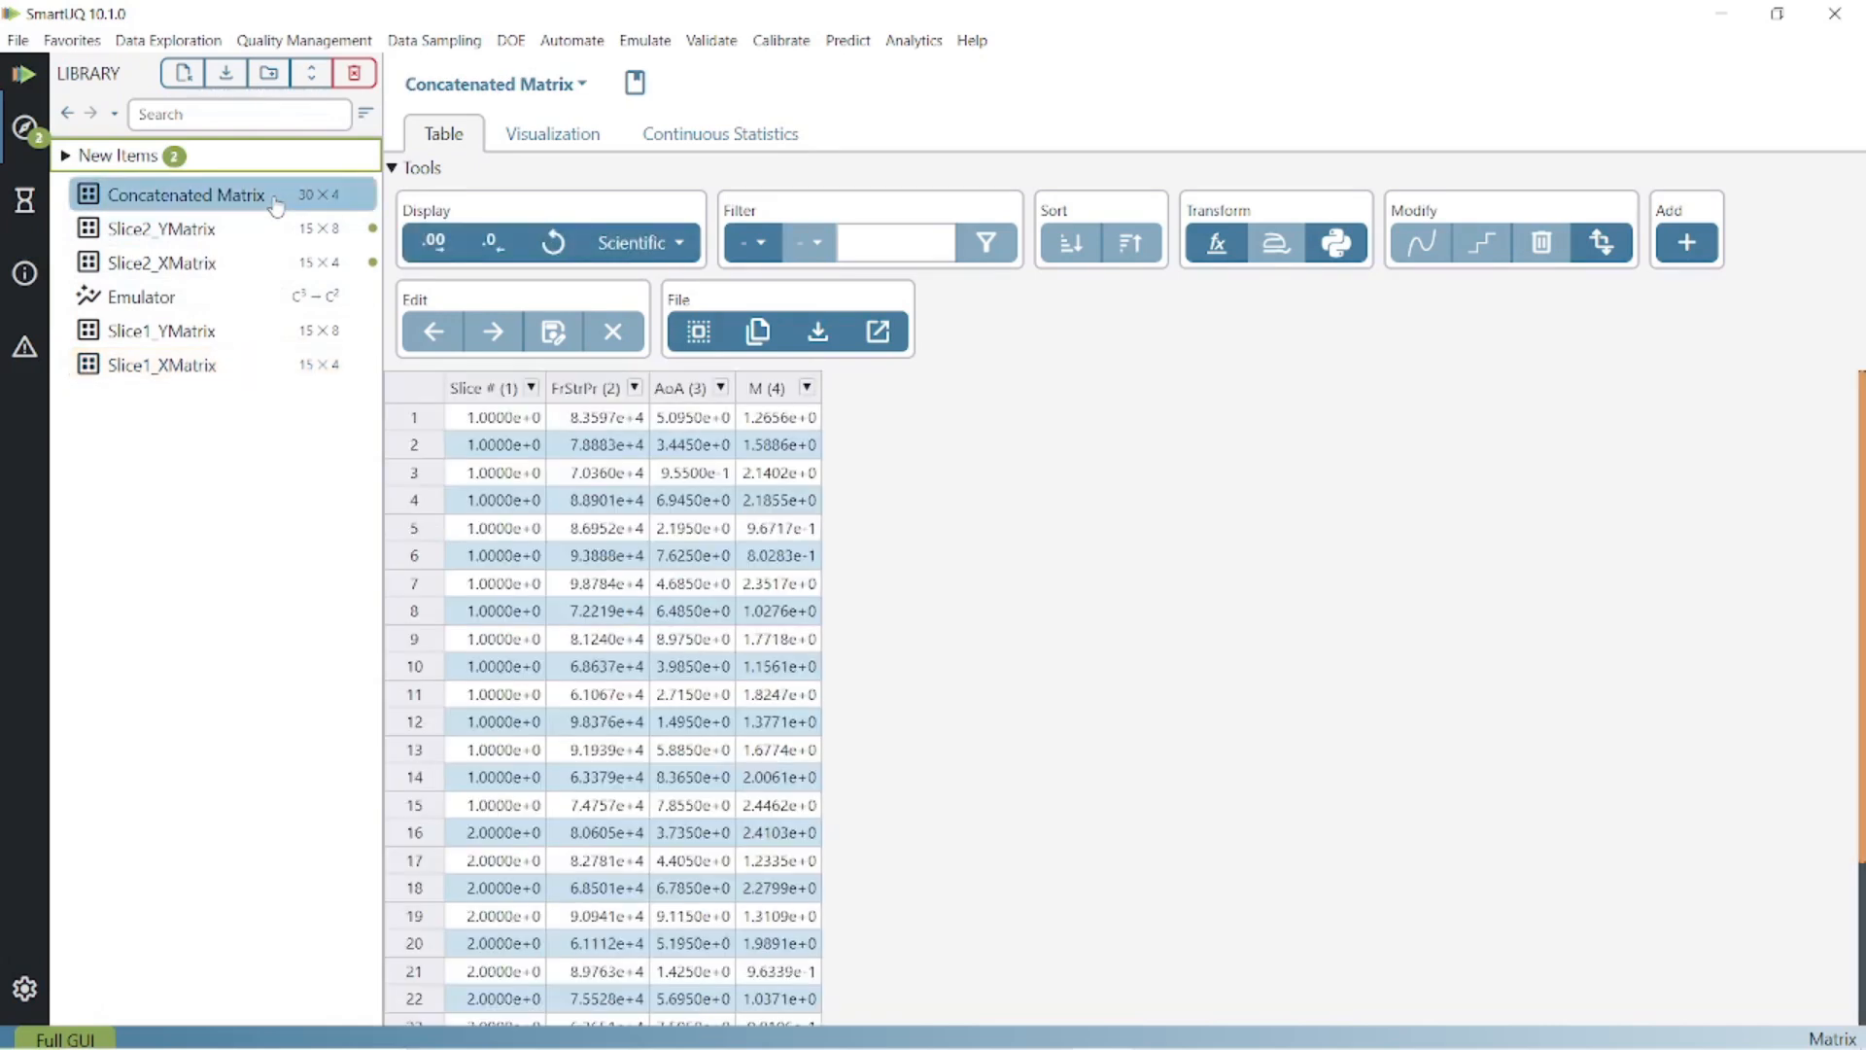
scroll(694, 707, "down", 3)
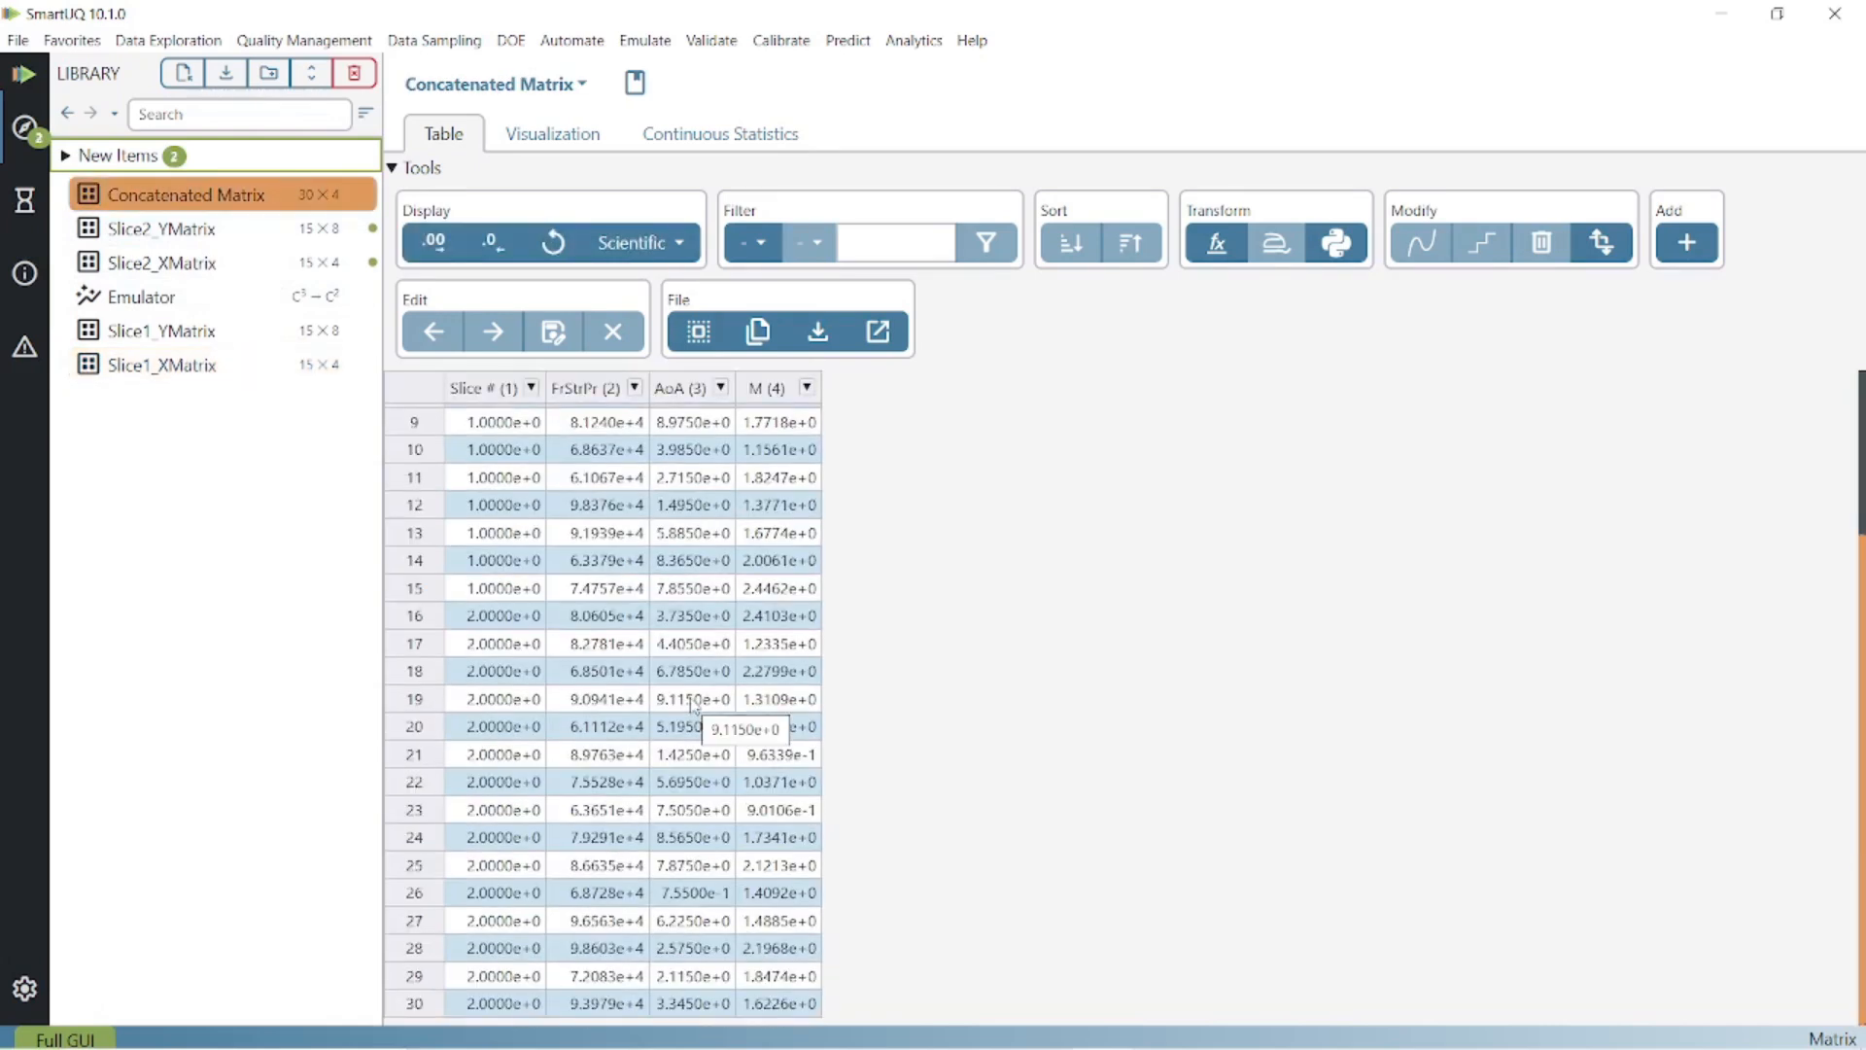
scroll(694, 706, "up", 3)
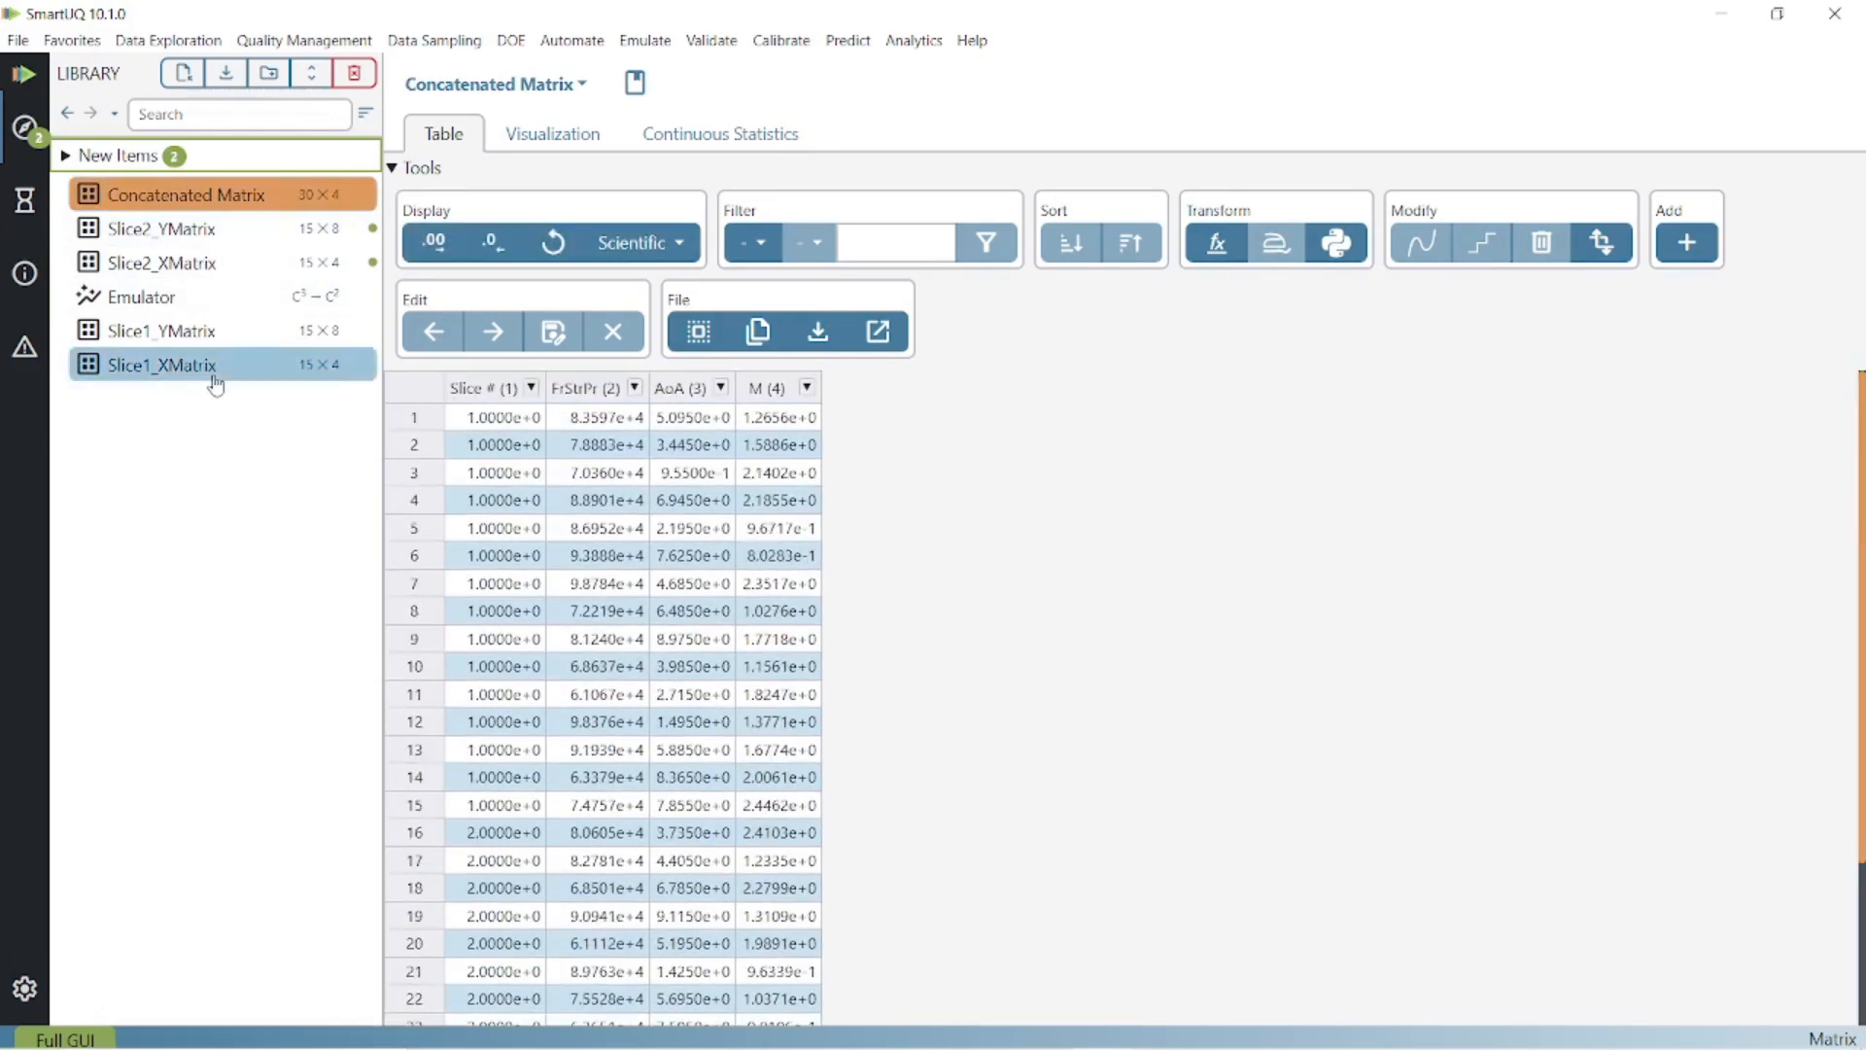
Rename the Concatenated Matrix to 'SLice 1 & 2 X Matrix'.
right_click(231, 200)
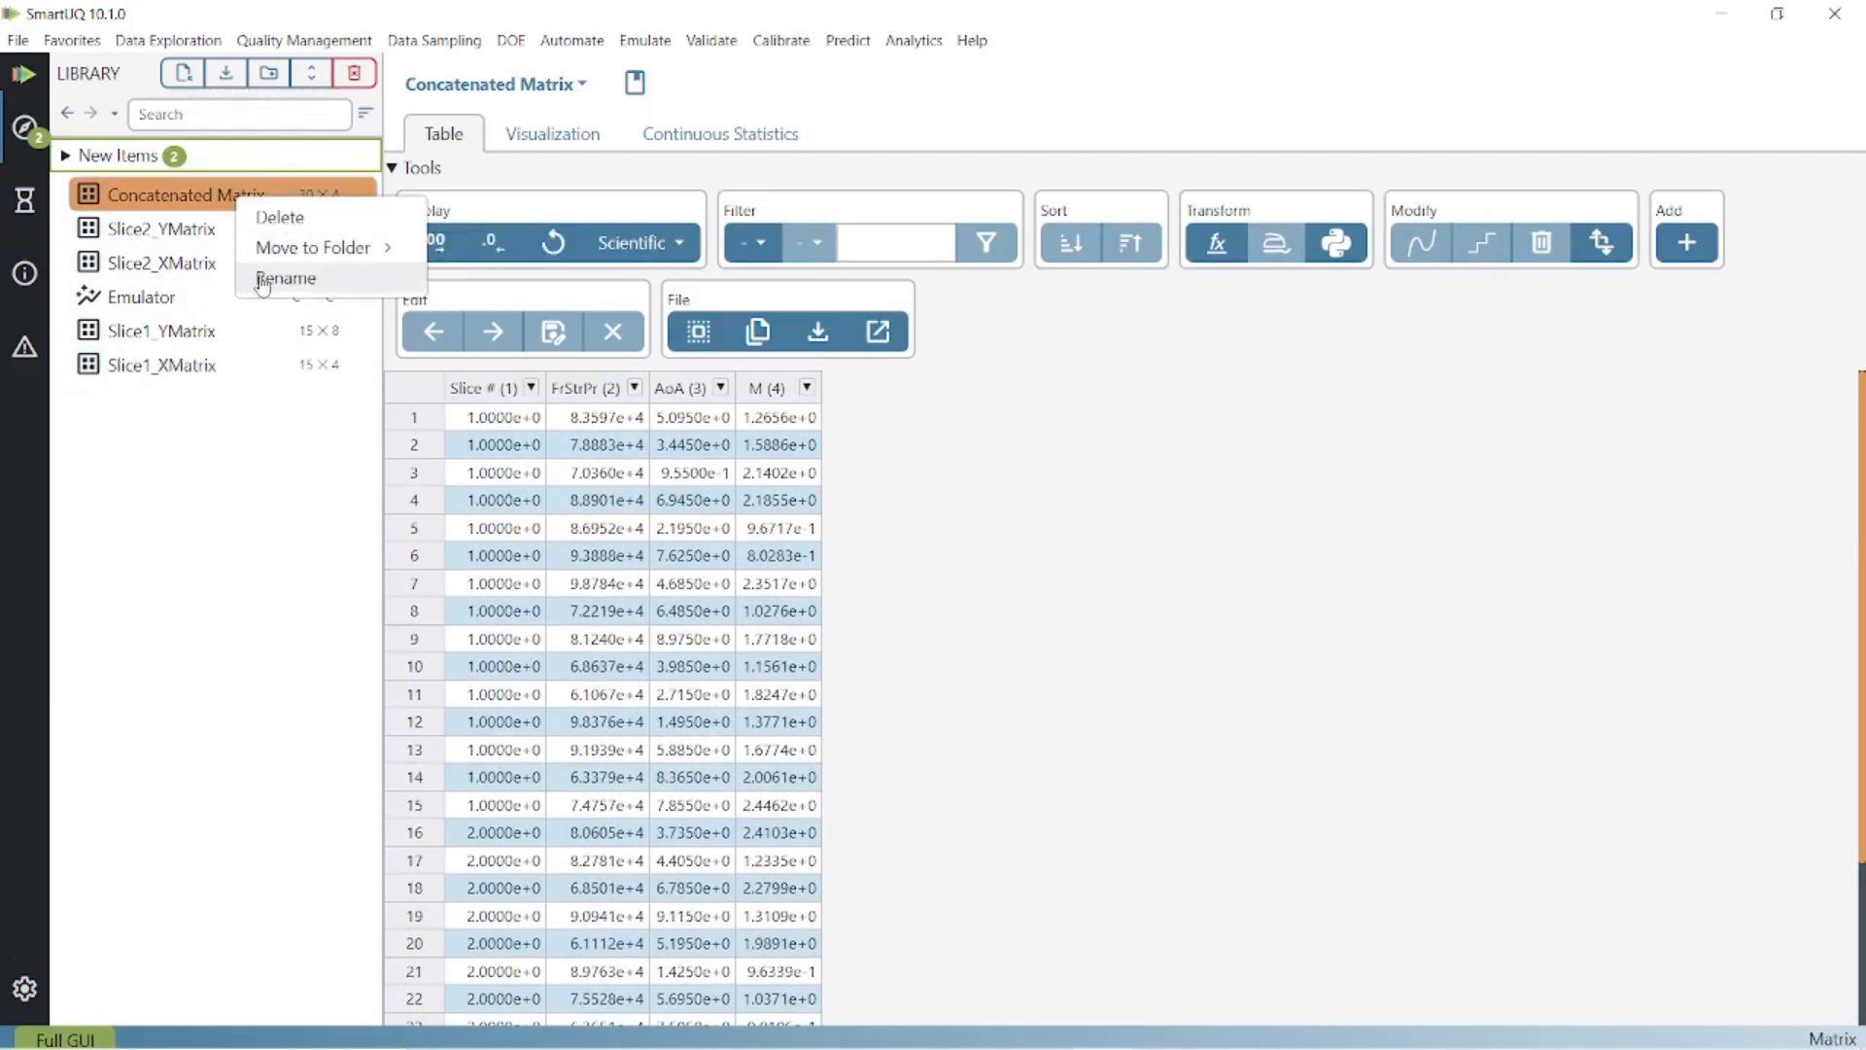
left_click(264, 276)
type("SLice 1")
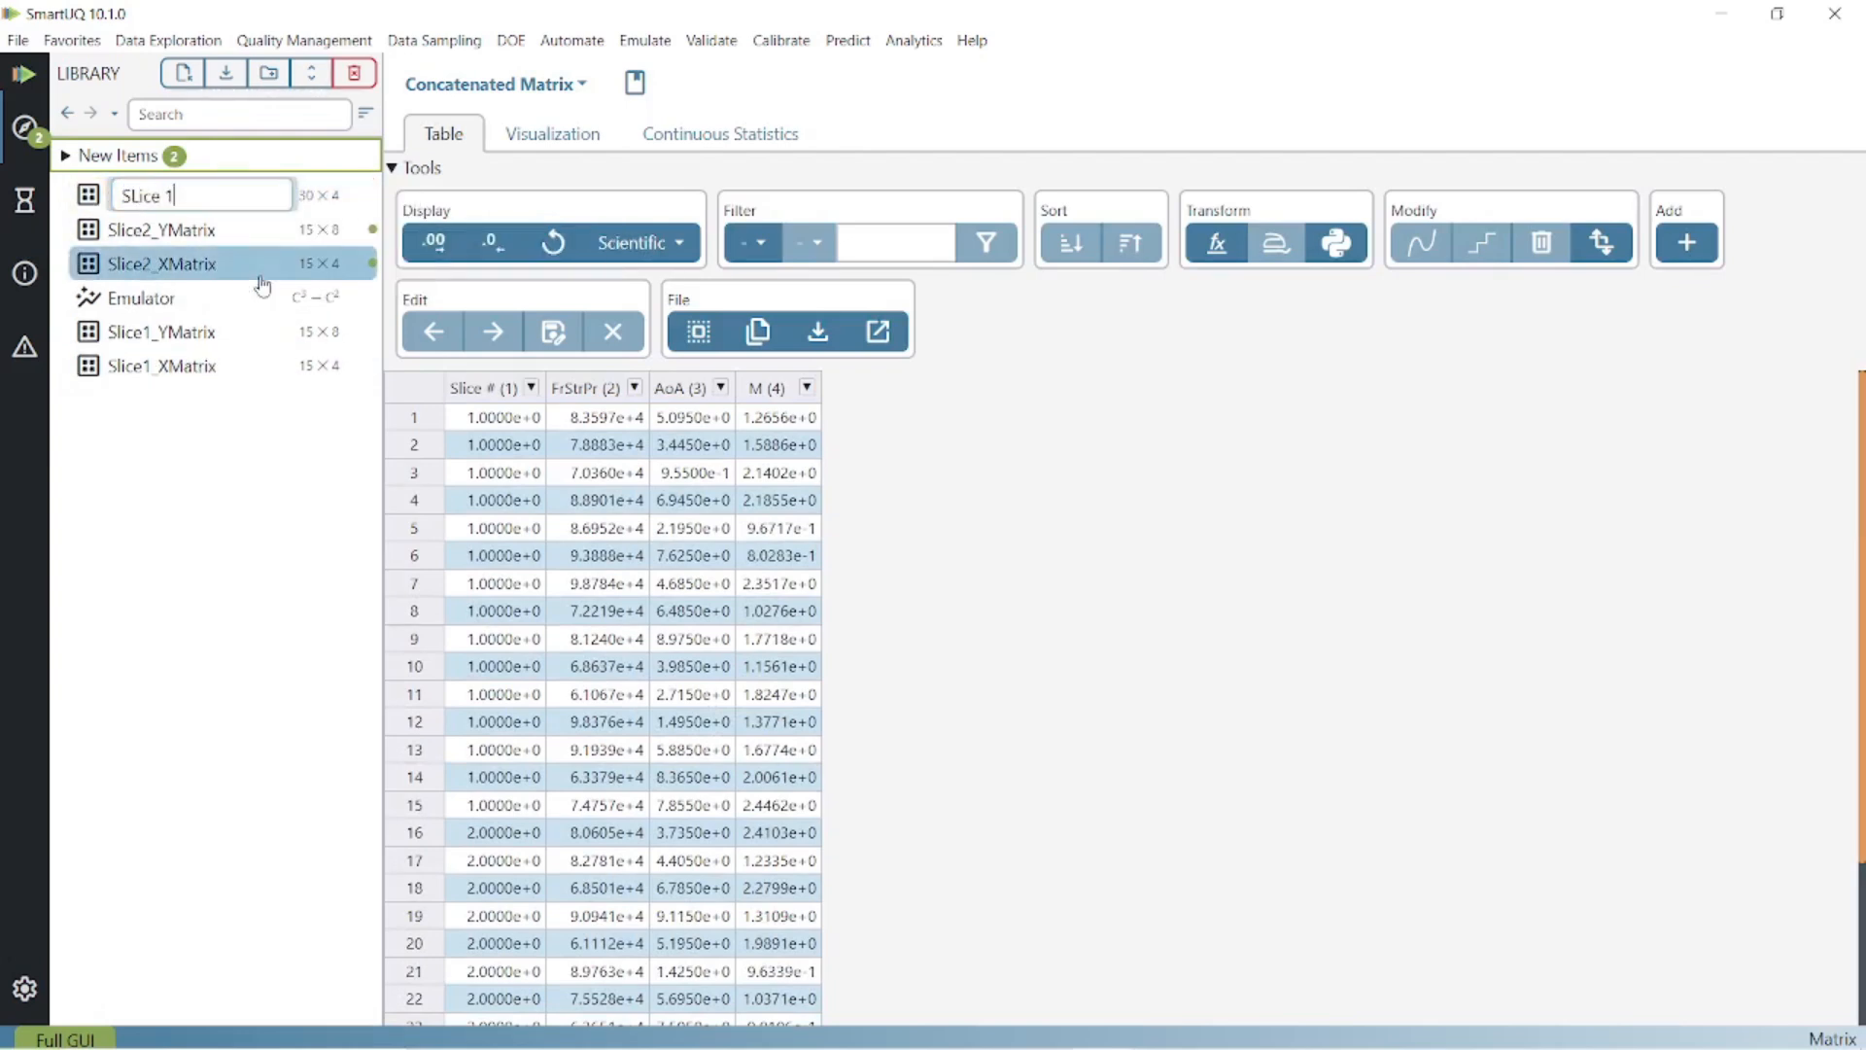
type(" & 2 X Matrix")
key("Return")
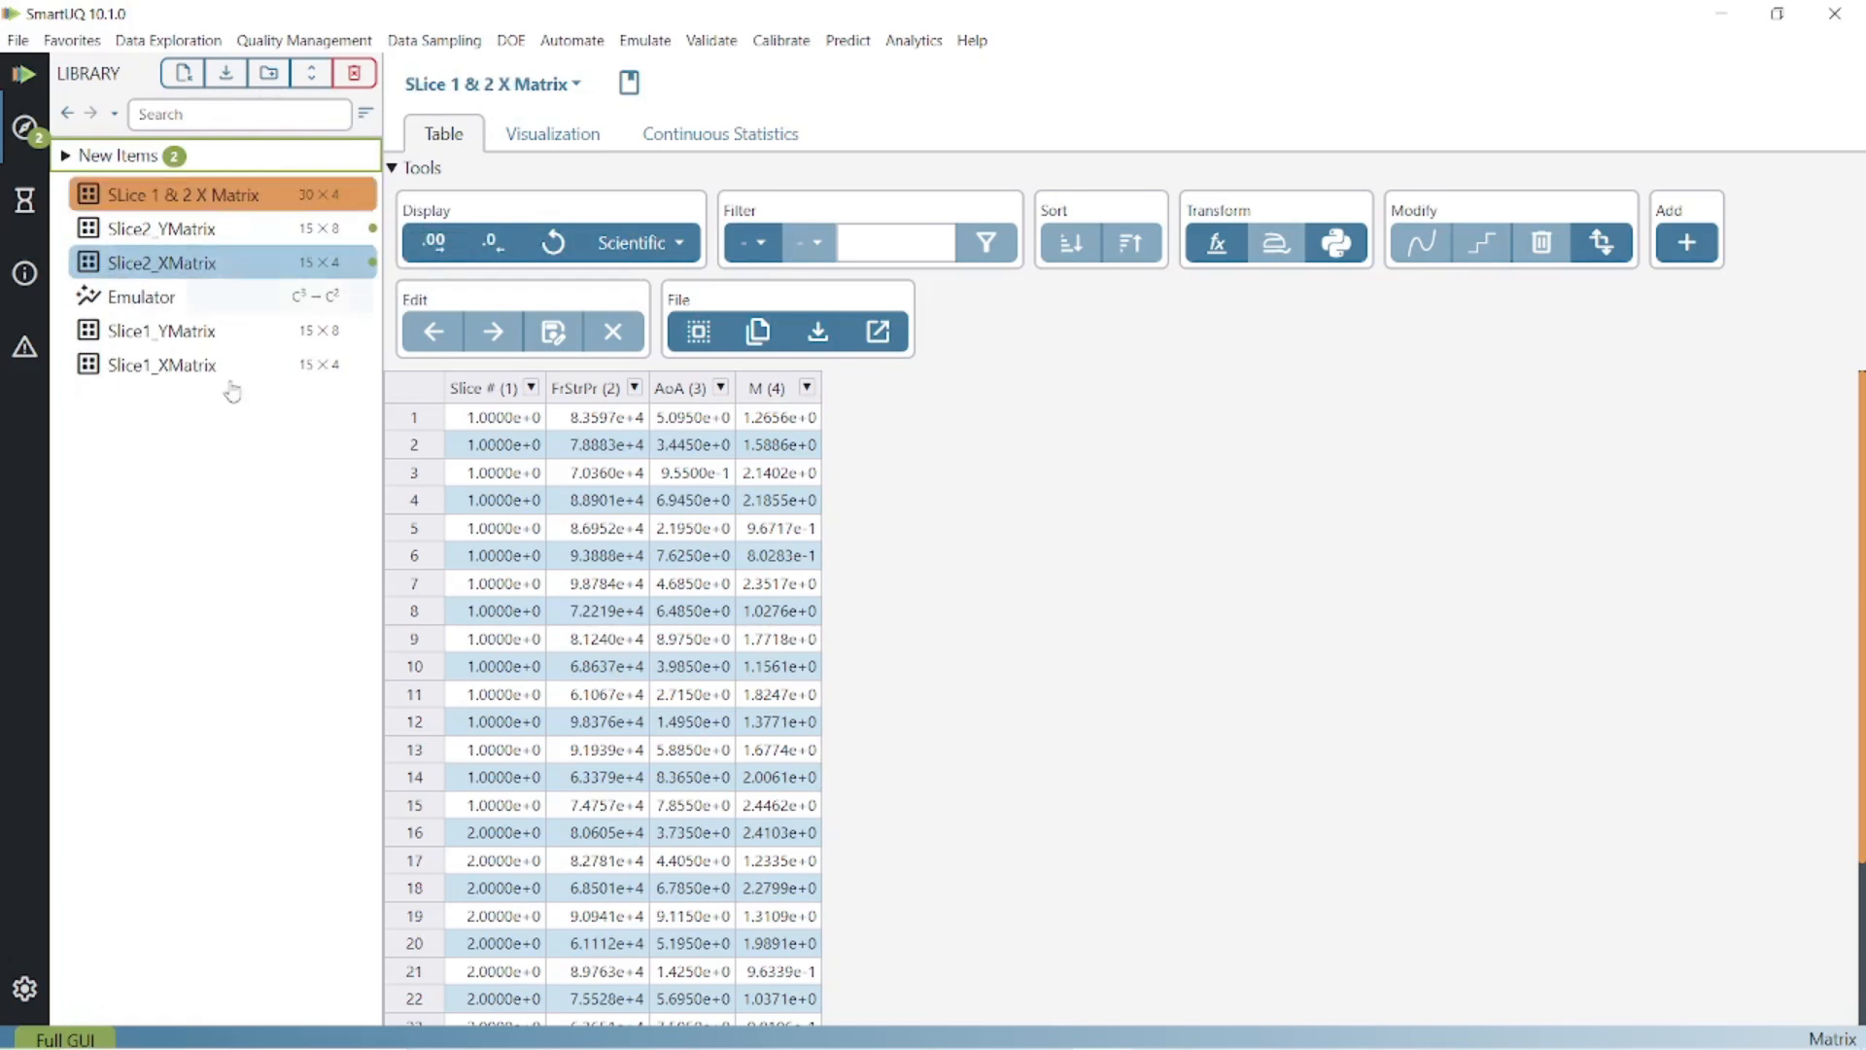
Concatenate Slice1_YMatrix and Slice2_YMatrix by rows into a new 30×8 matrix.
left_click(216, 334)
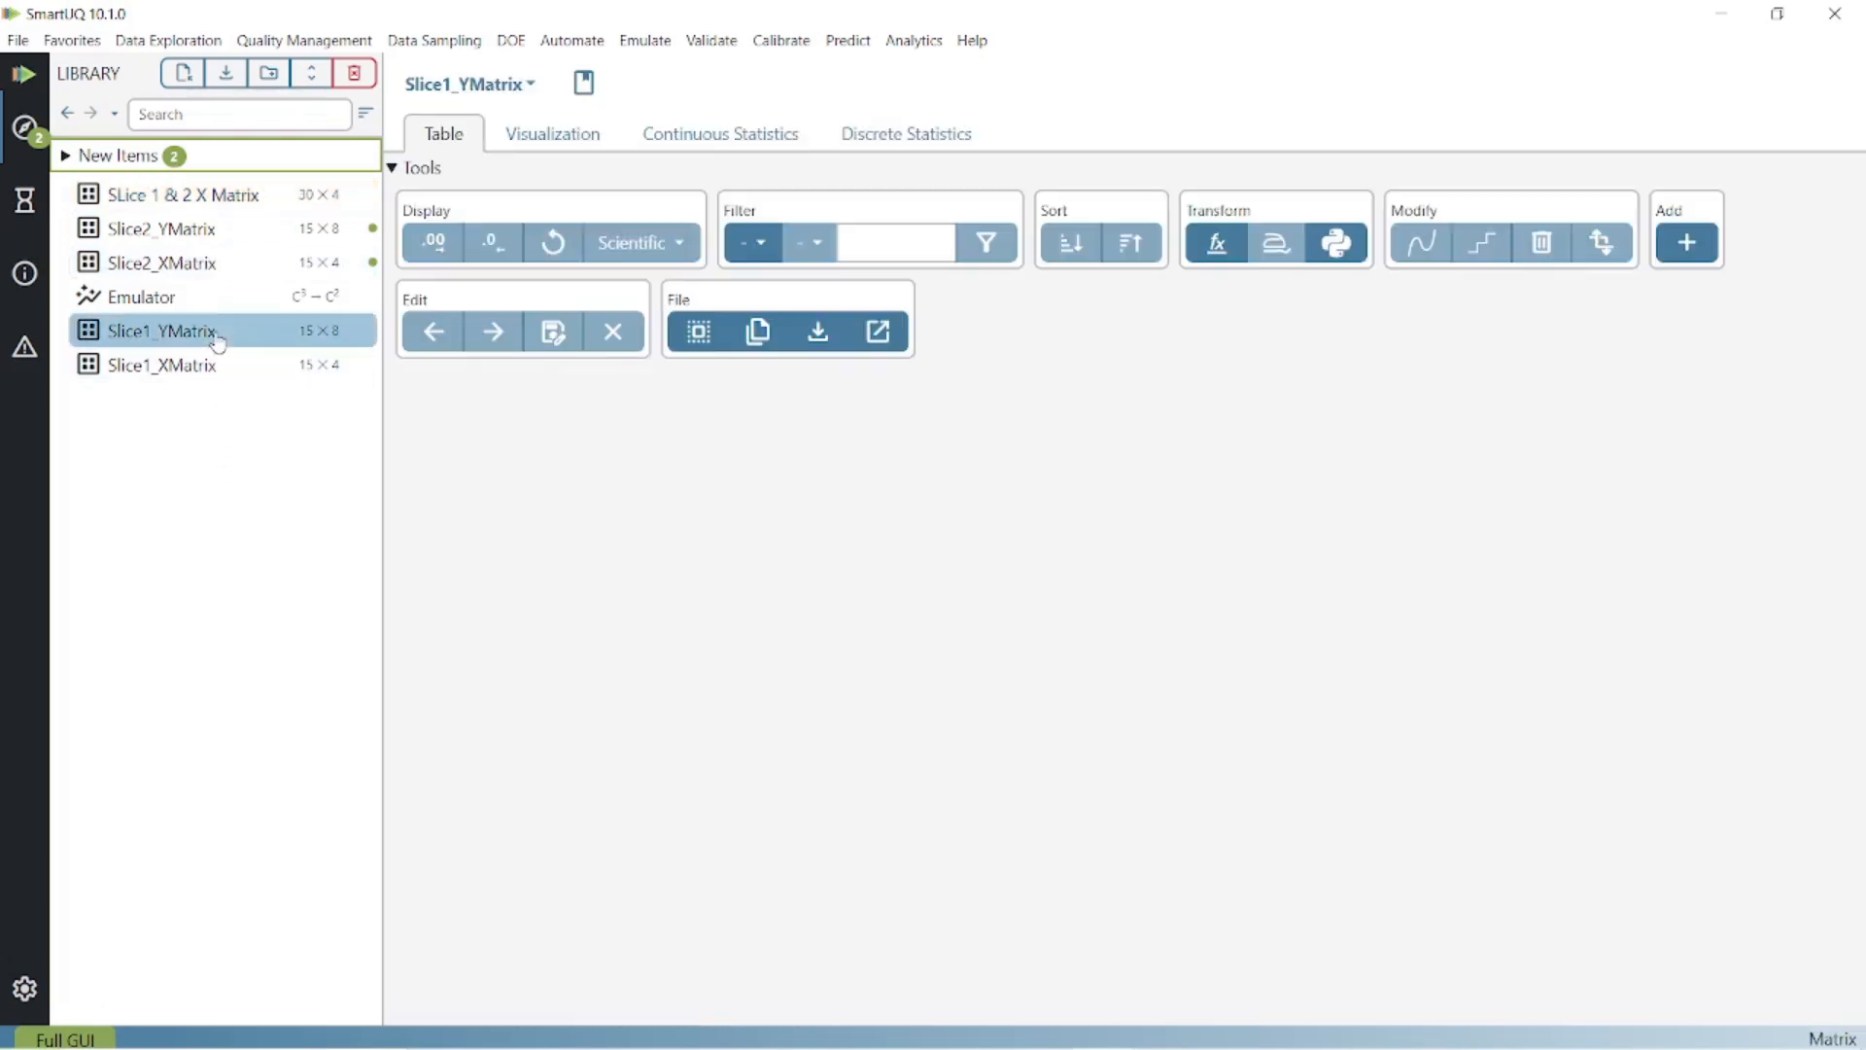
left_click(1691, 241)
left_click(610, 249)
left_click(708, 379)
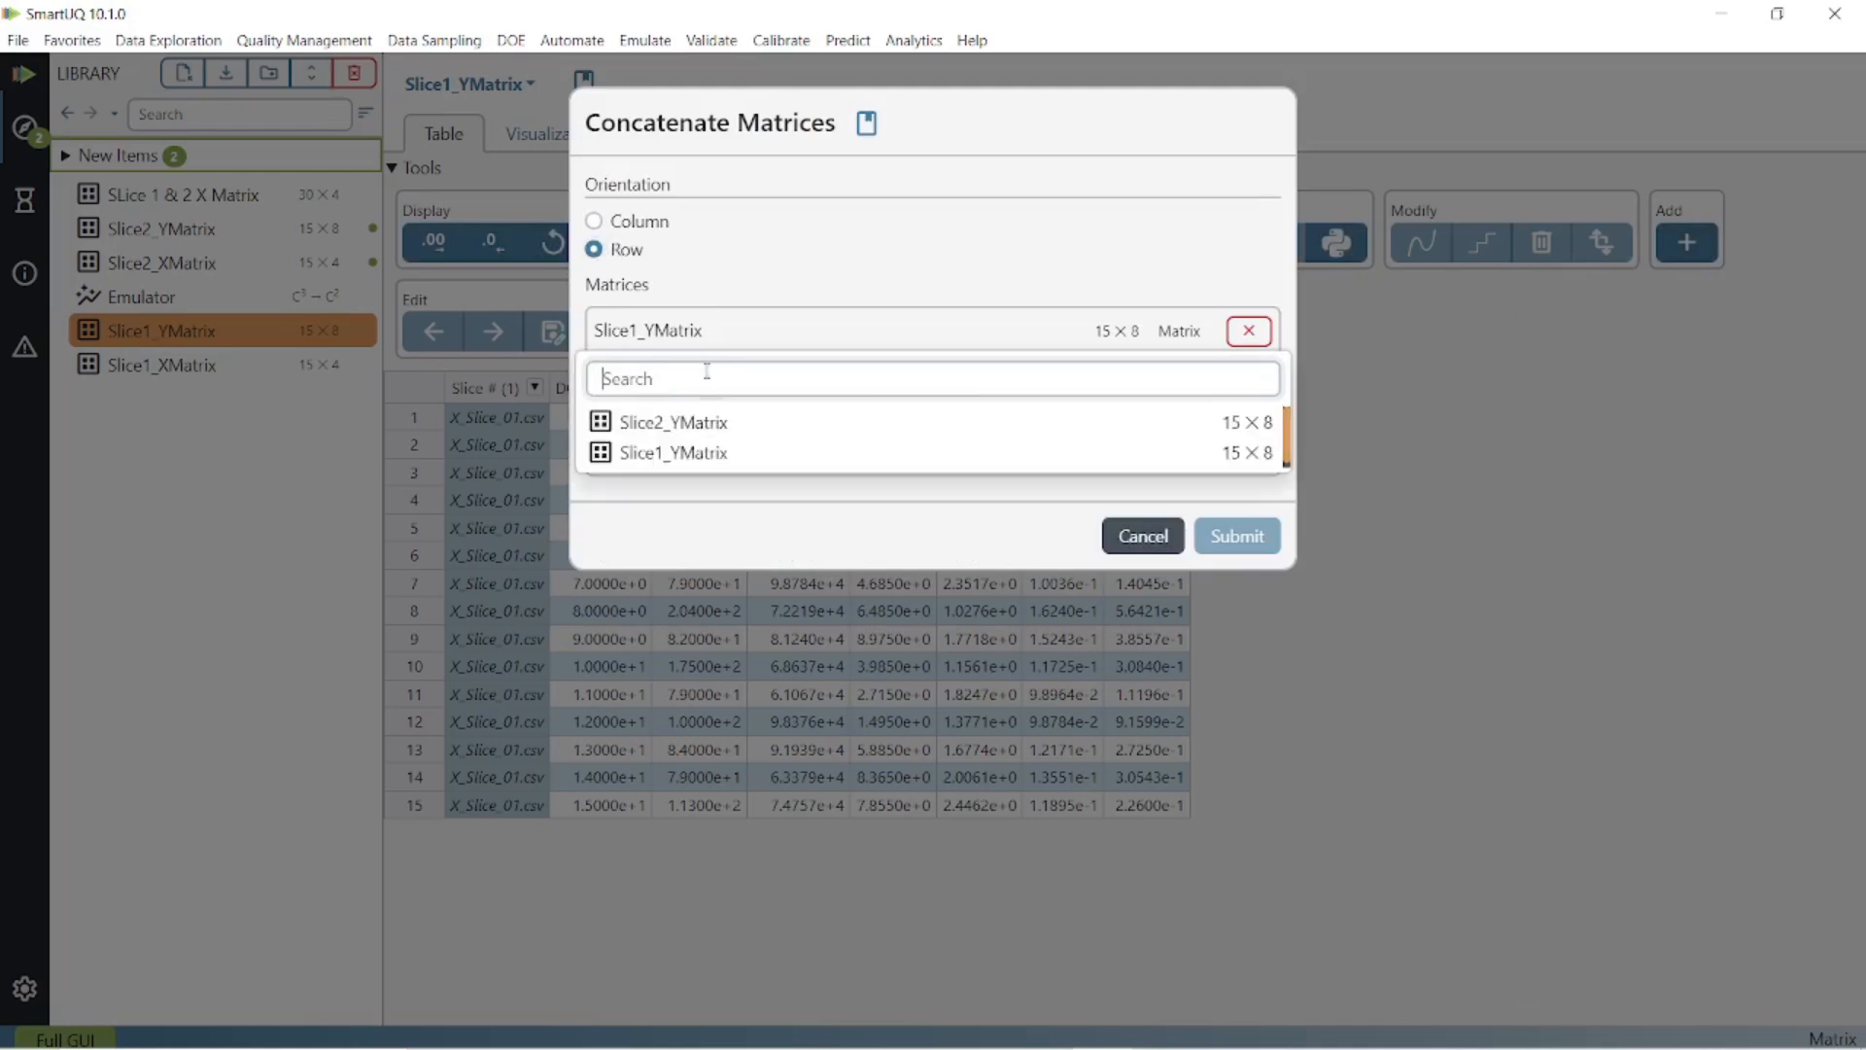
left_click(702, 422)
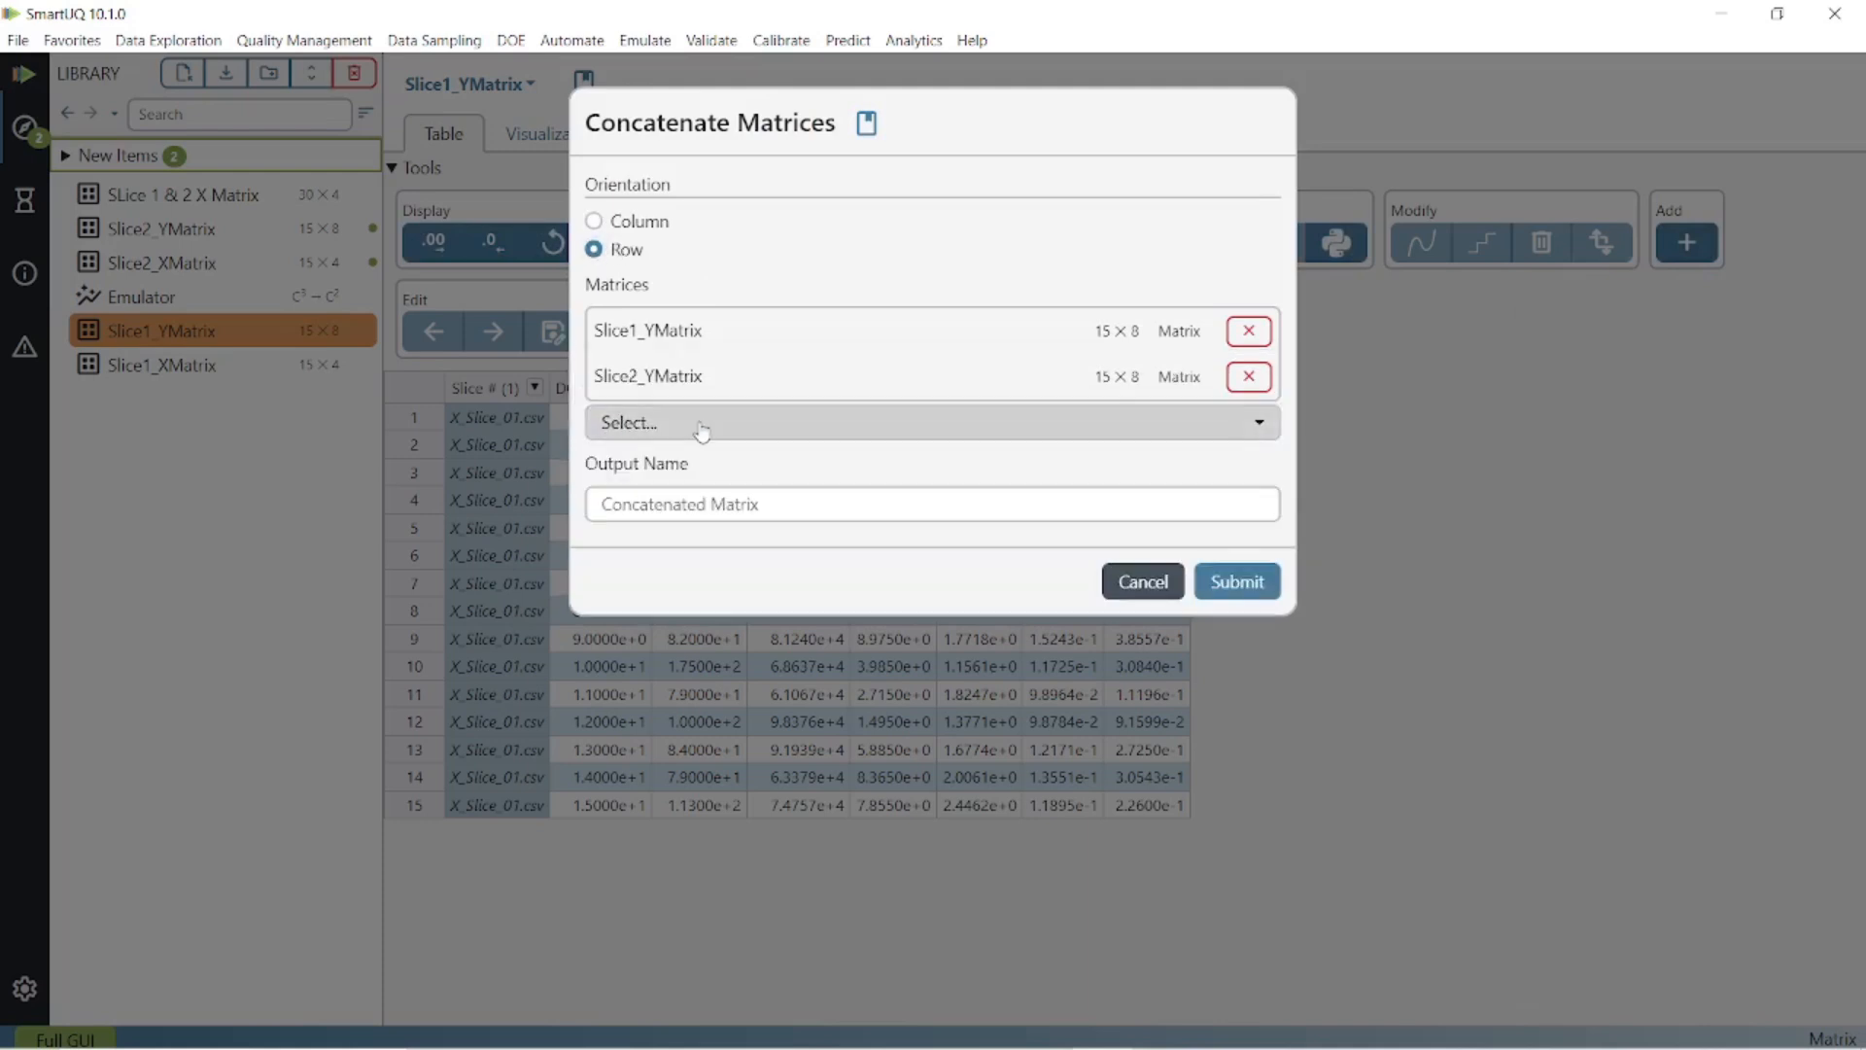
left_click(1237, 581)
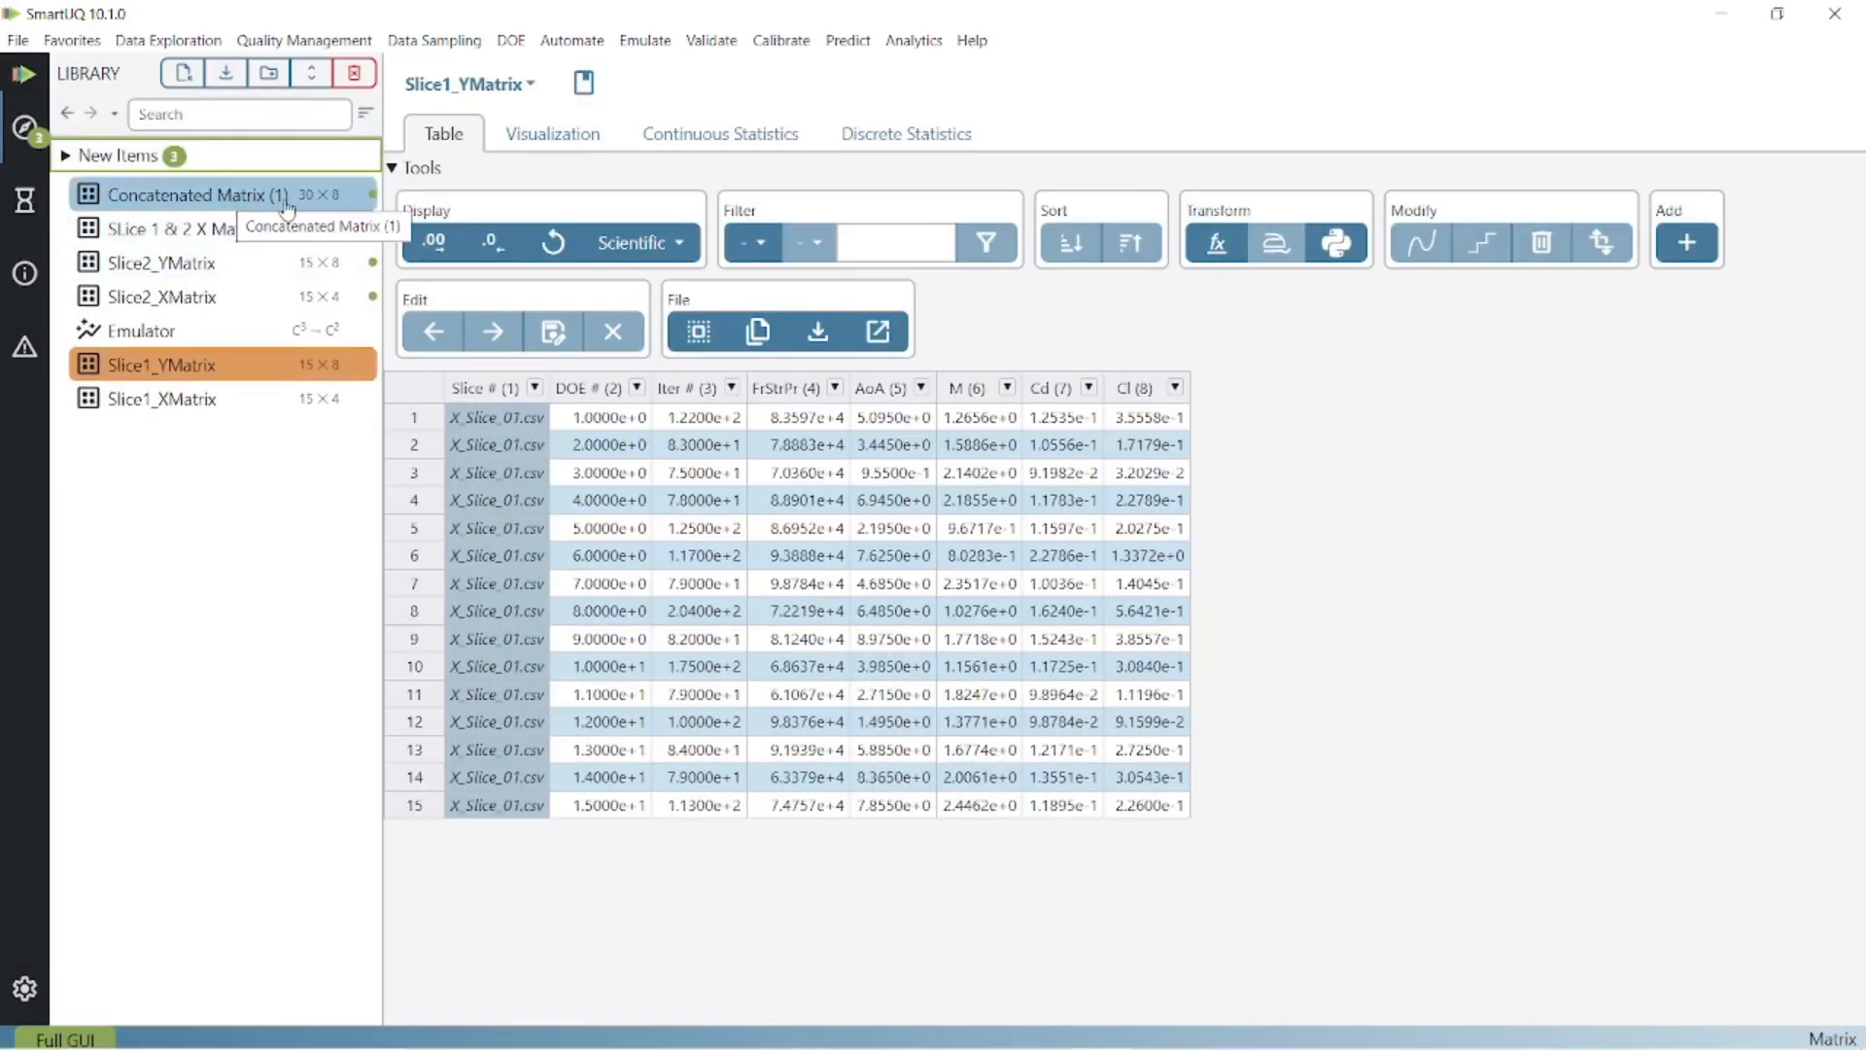
Rename the new matrix to 'Slice 1 & 2 Y Matrix' and select SLice 1 & 2 X Matrix.
right_click(218, 194)
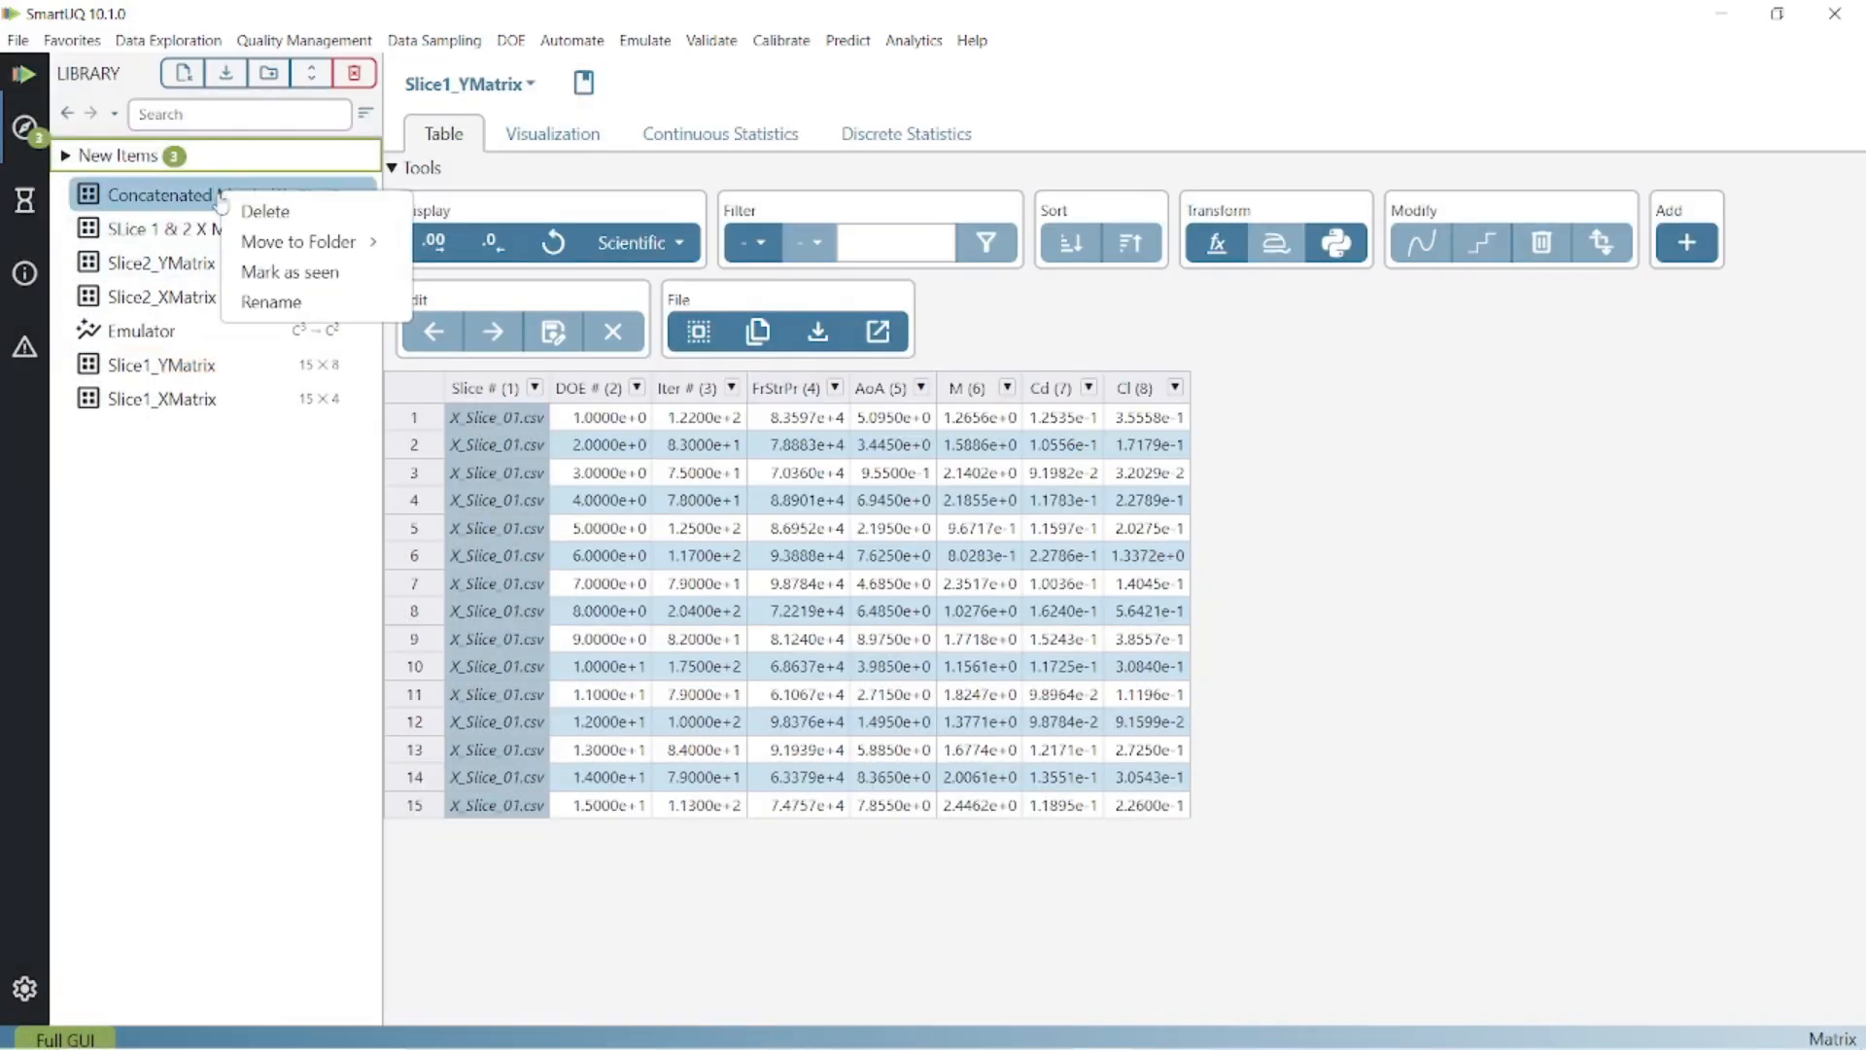
left_click(264, 298)
type("Slice")
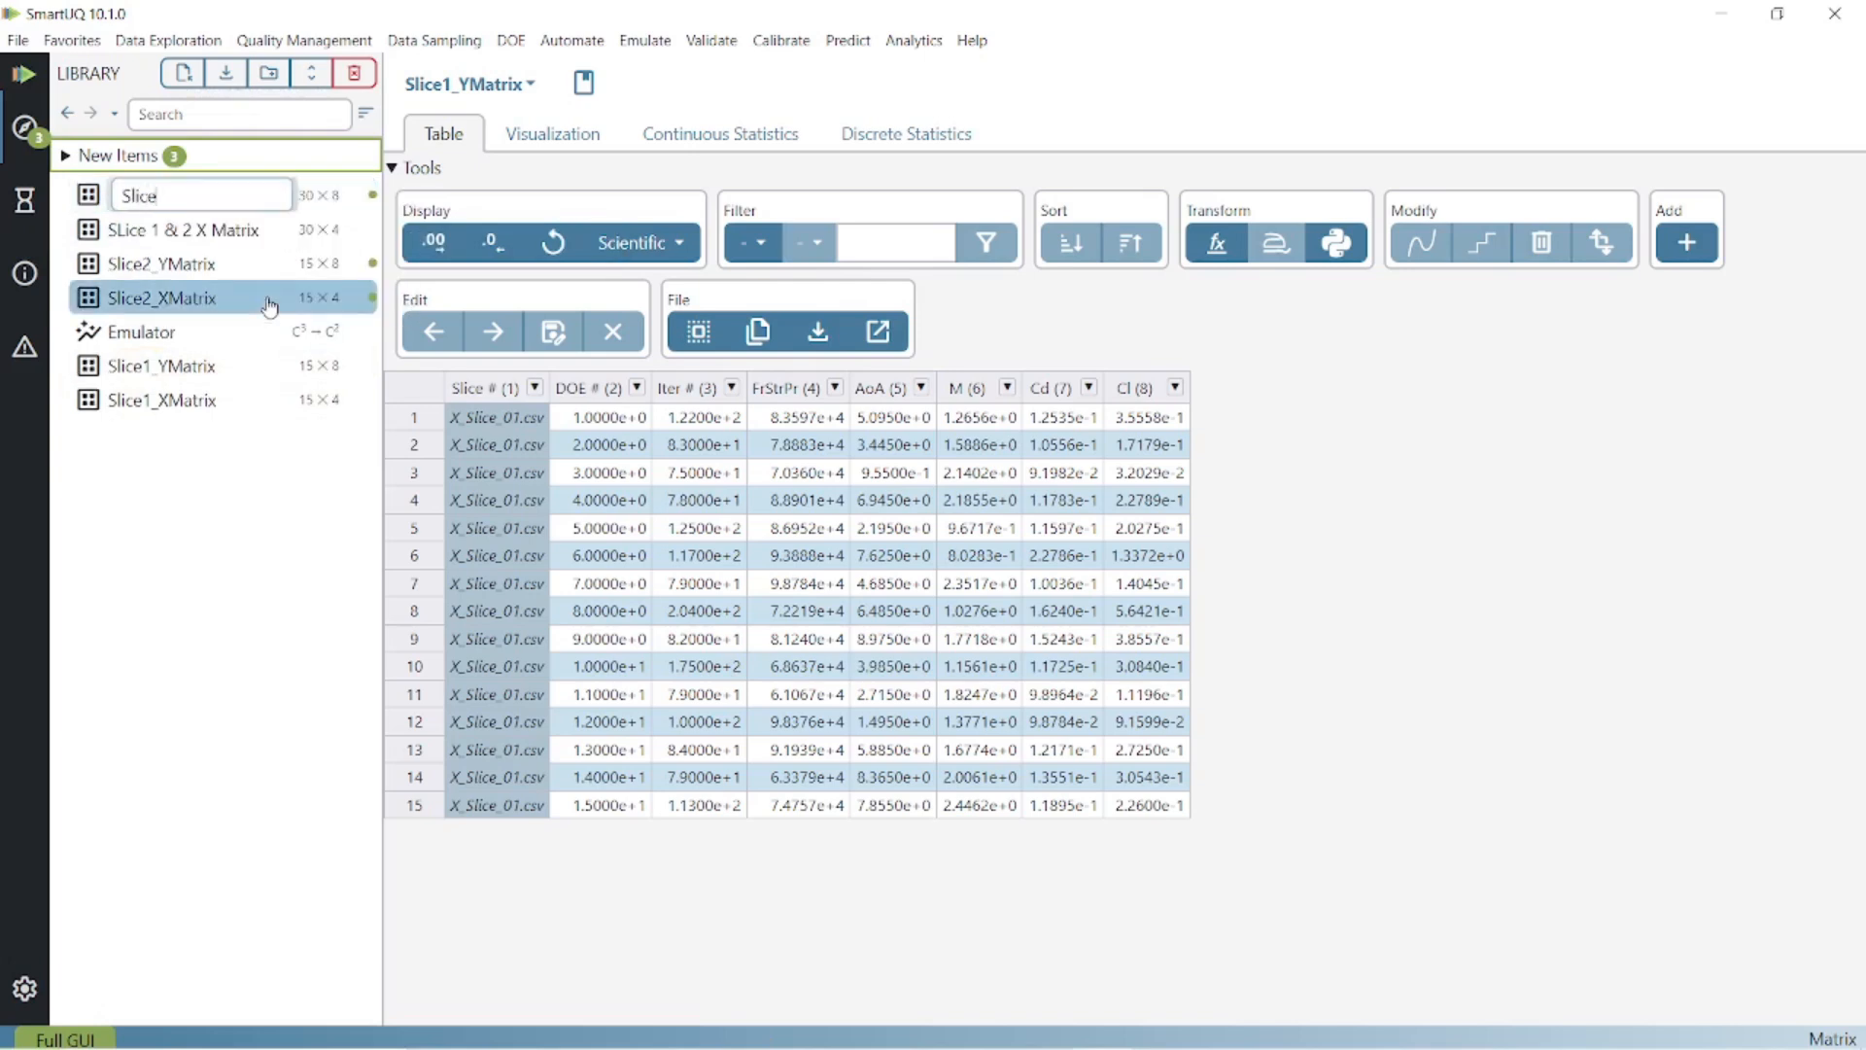
type(" 1 & 2 Y Matrix")
key("Return")
left_click(260, 231)
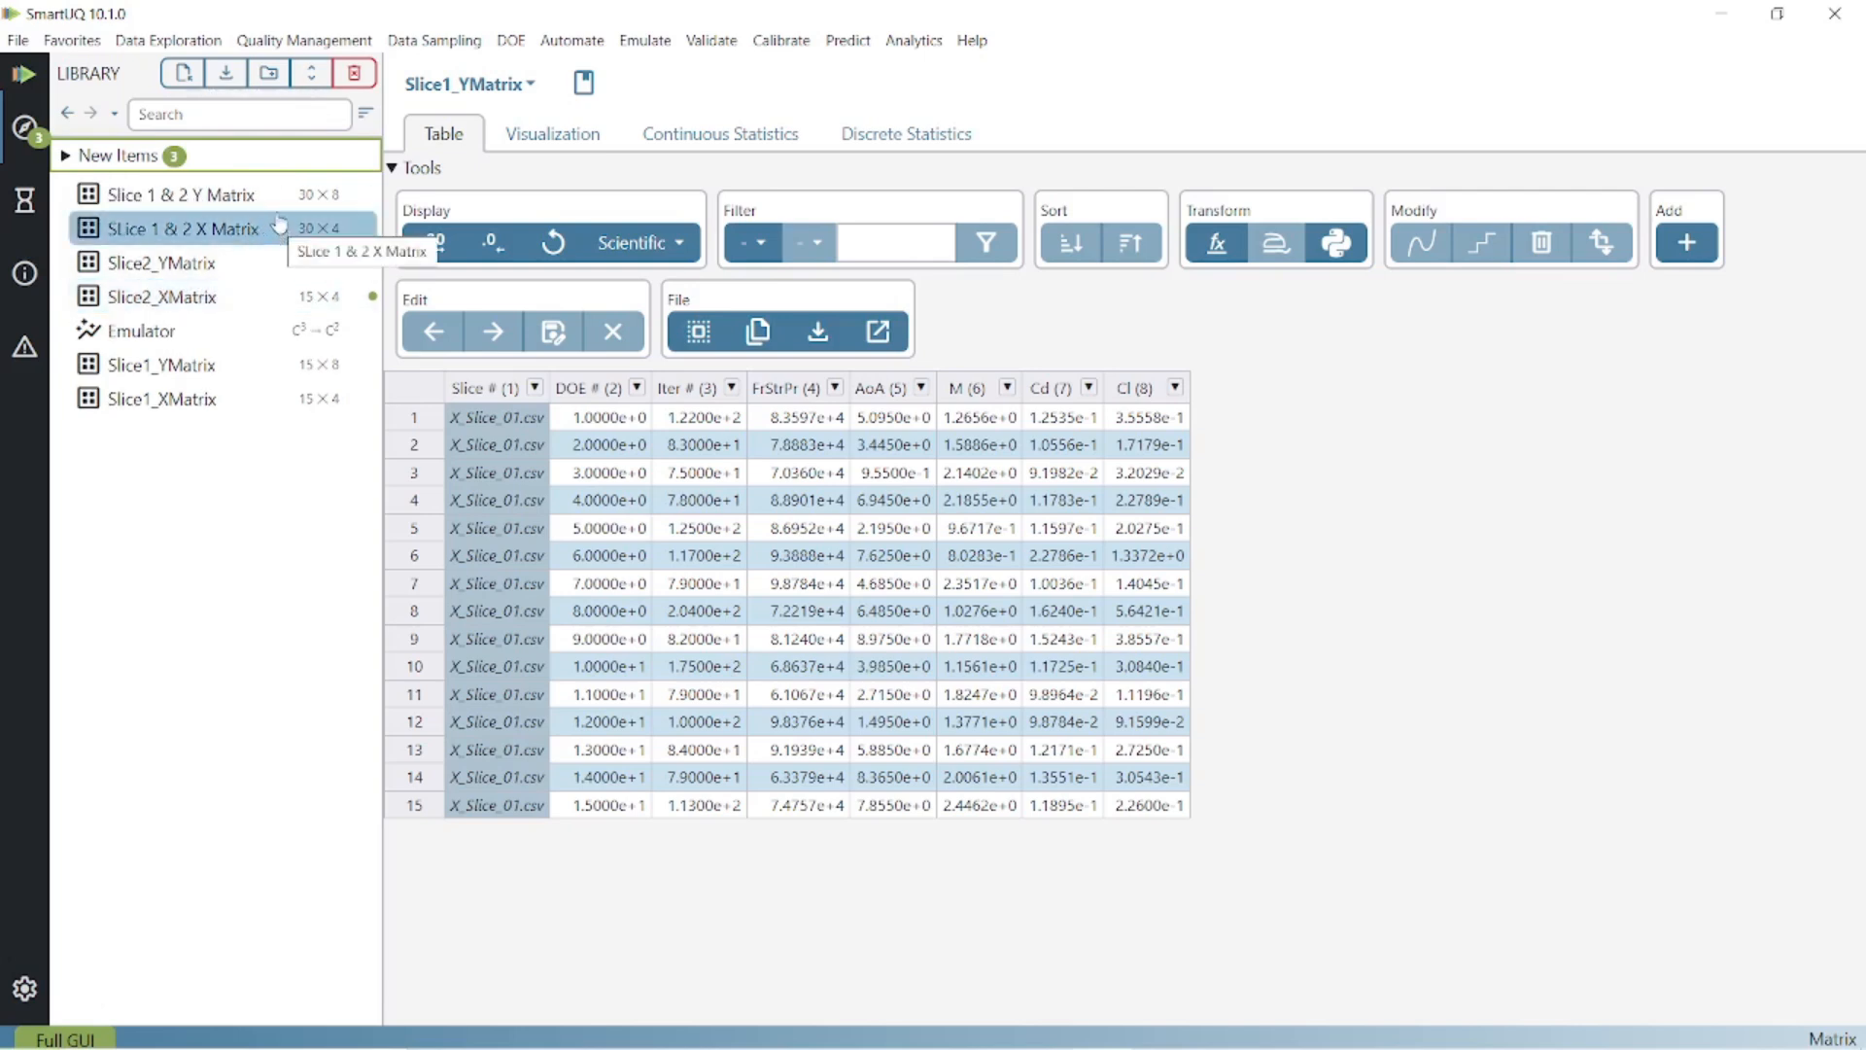
Start a continuous response emulator with Slice 1 & 2 X Matrix as input and Slice 1 & 2 Y Matrix as output.
left_click(658, 48)
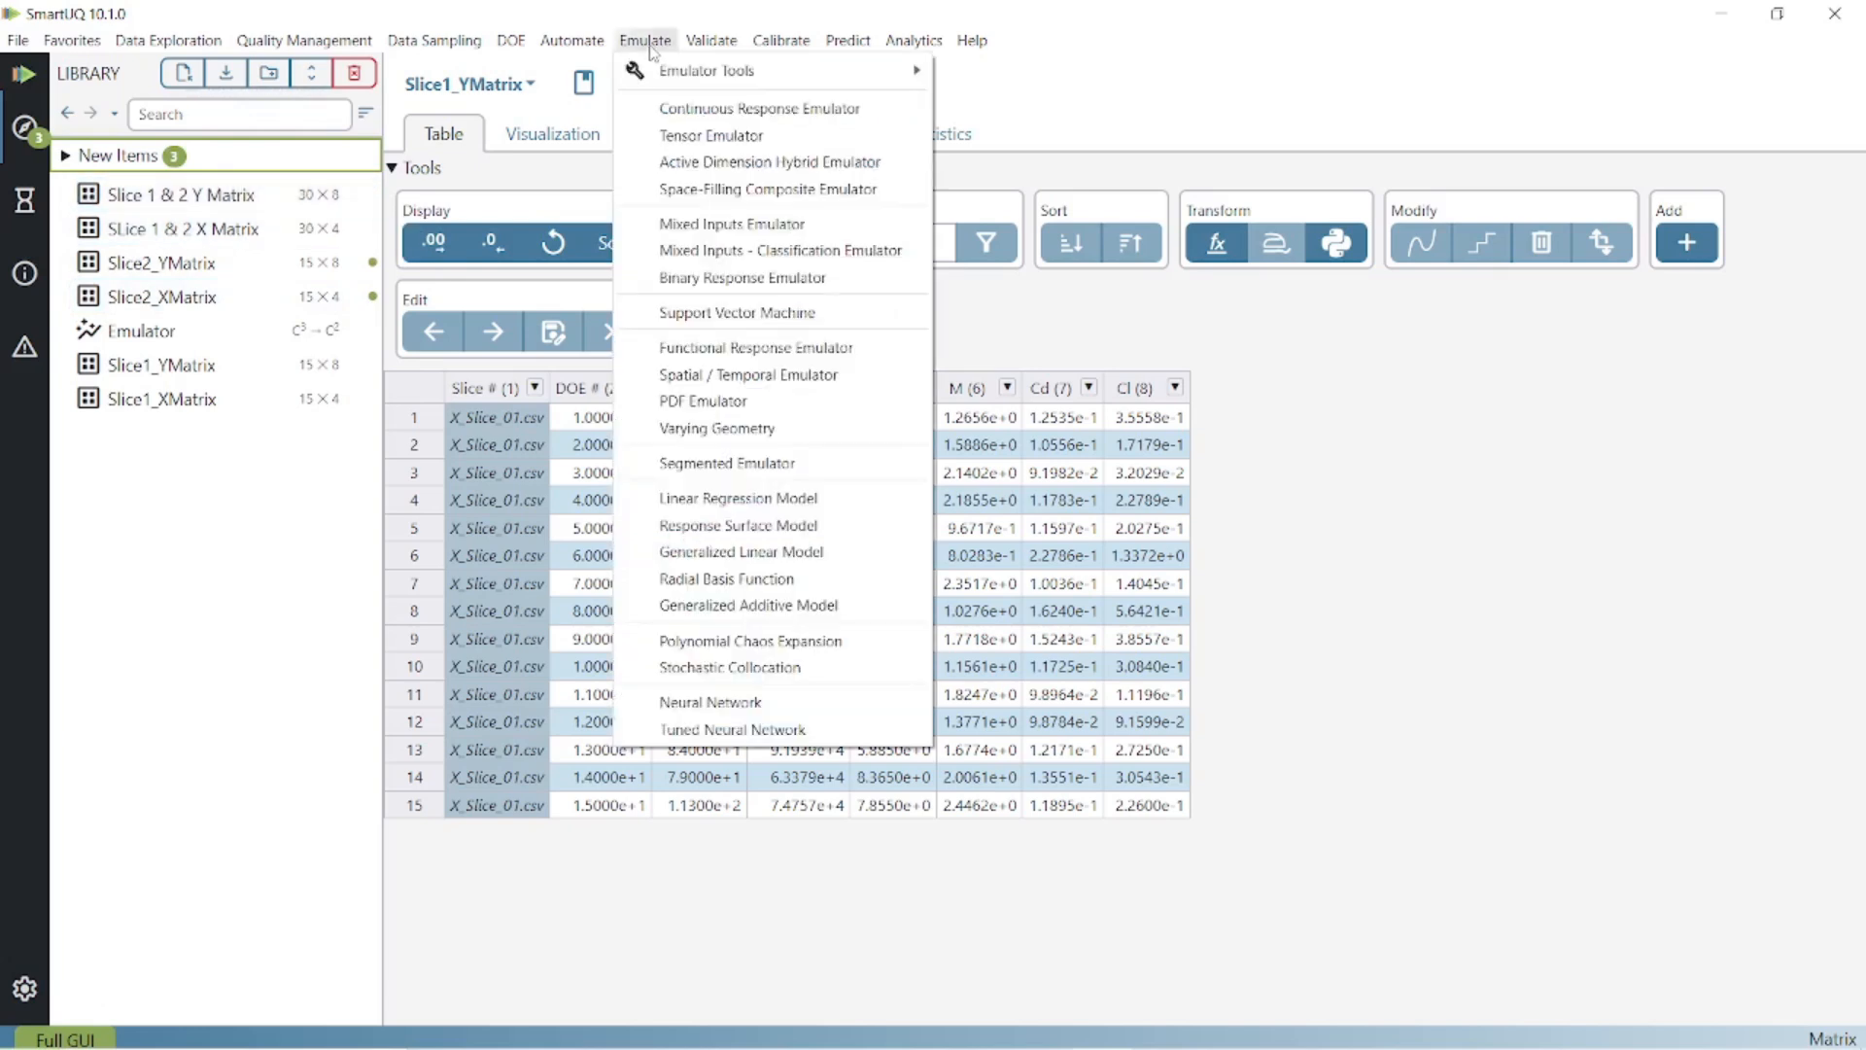
left_click(746, 124)
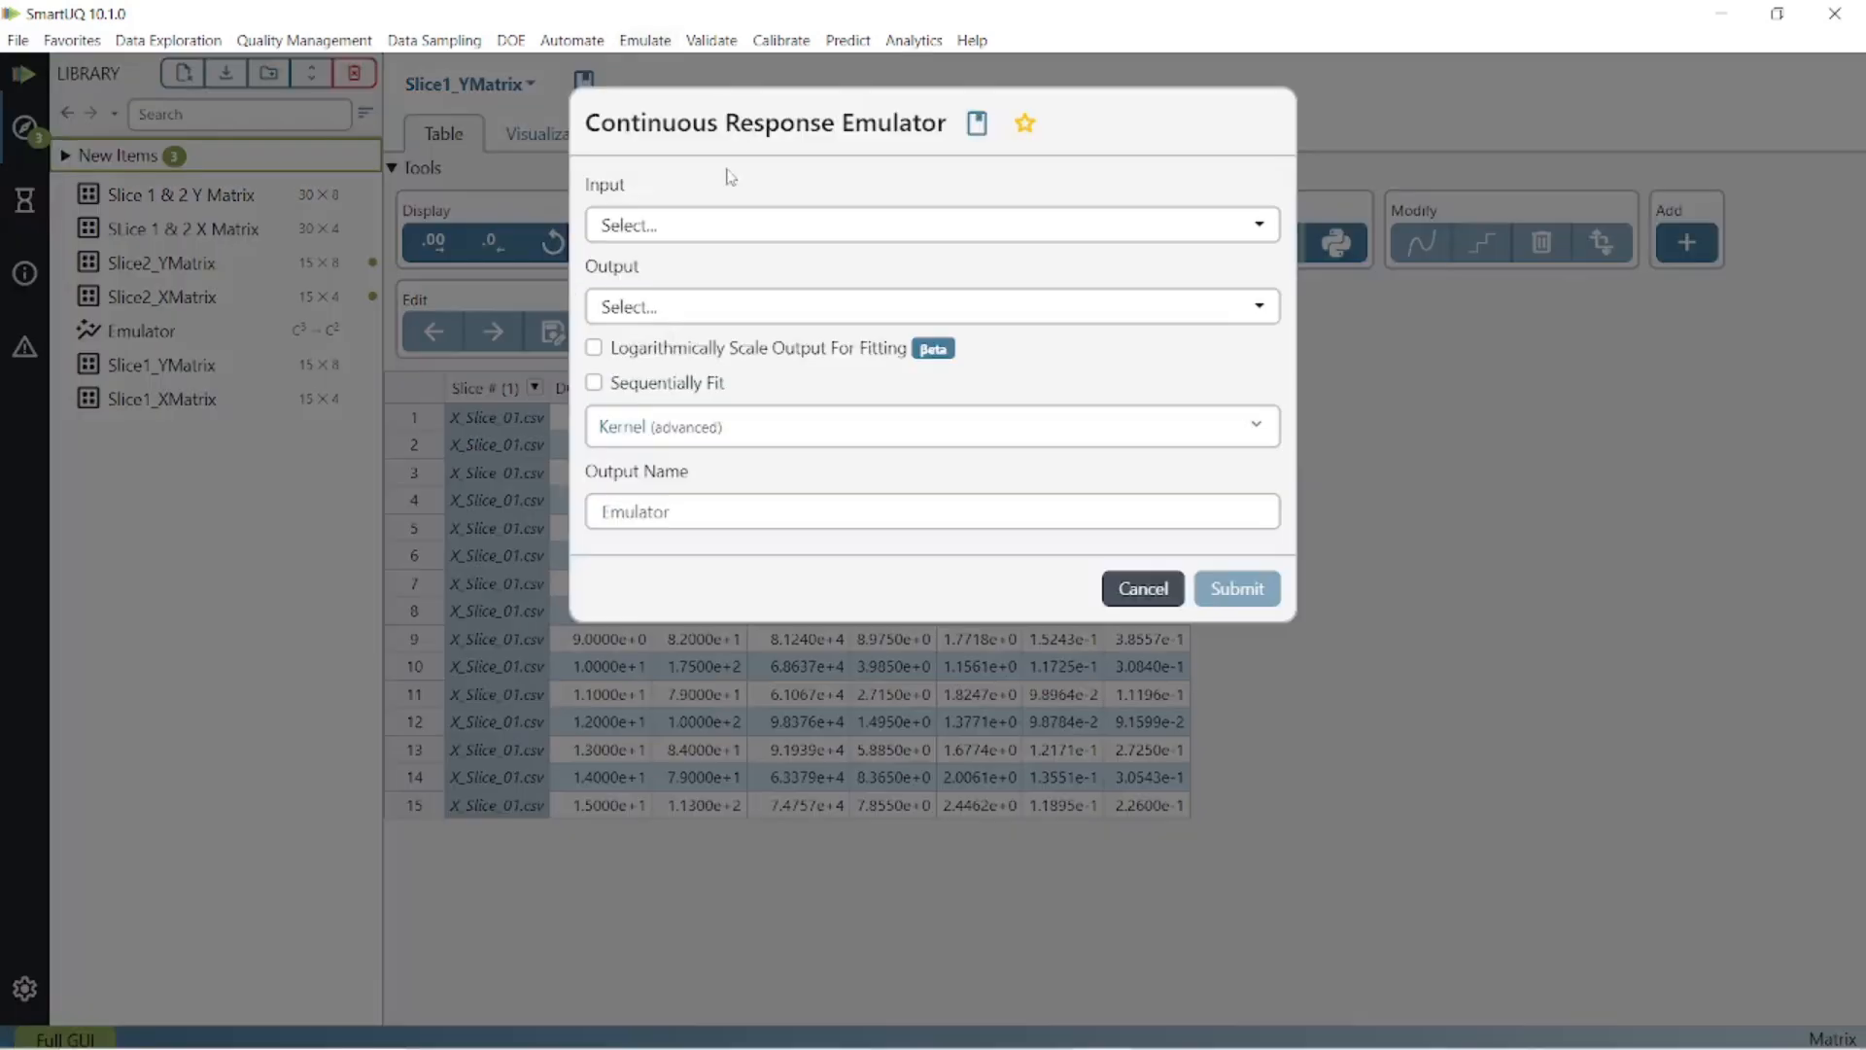
left_click(729, 225)
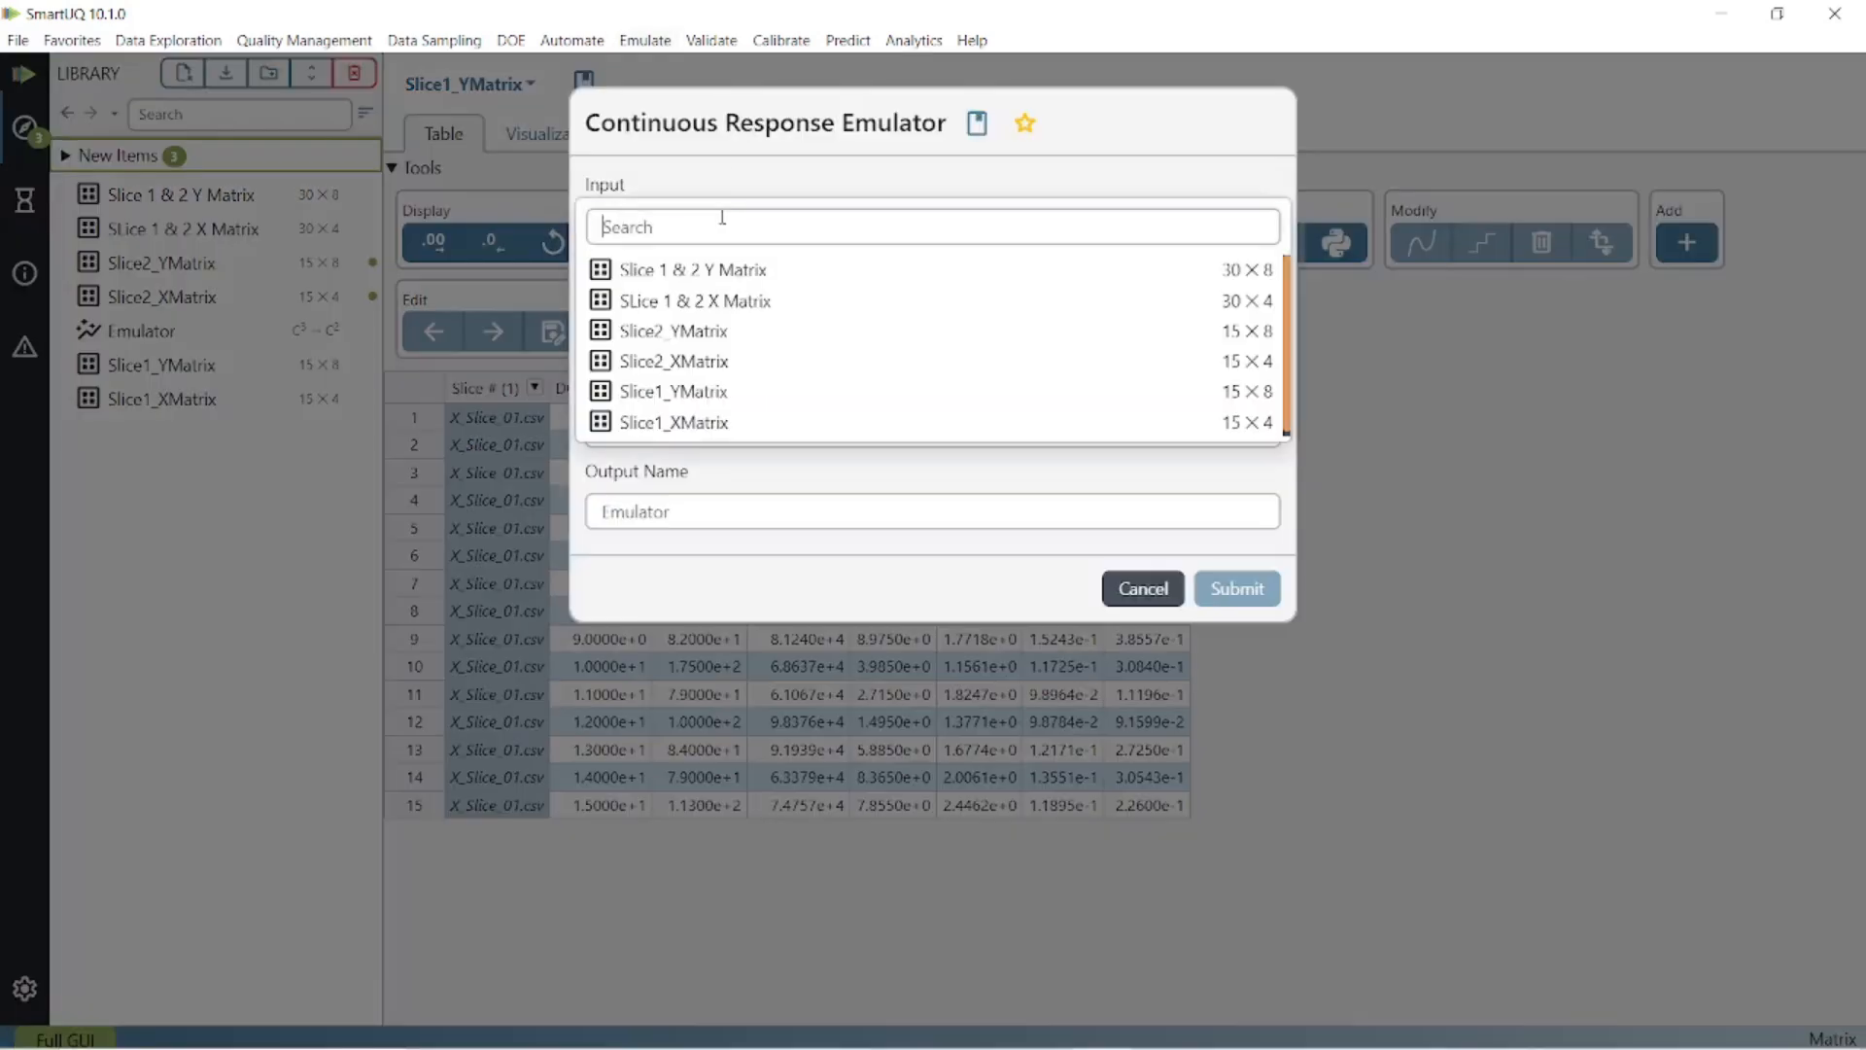
left_click(755, 303)
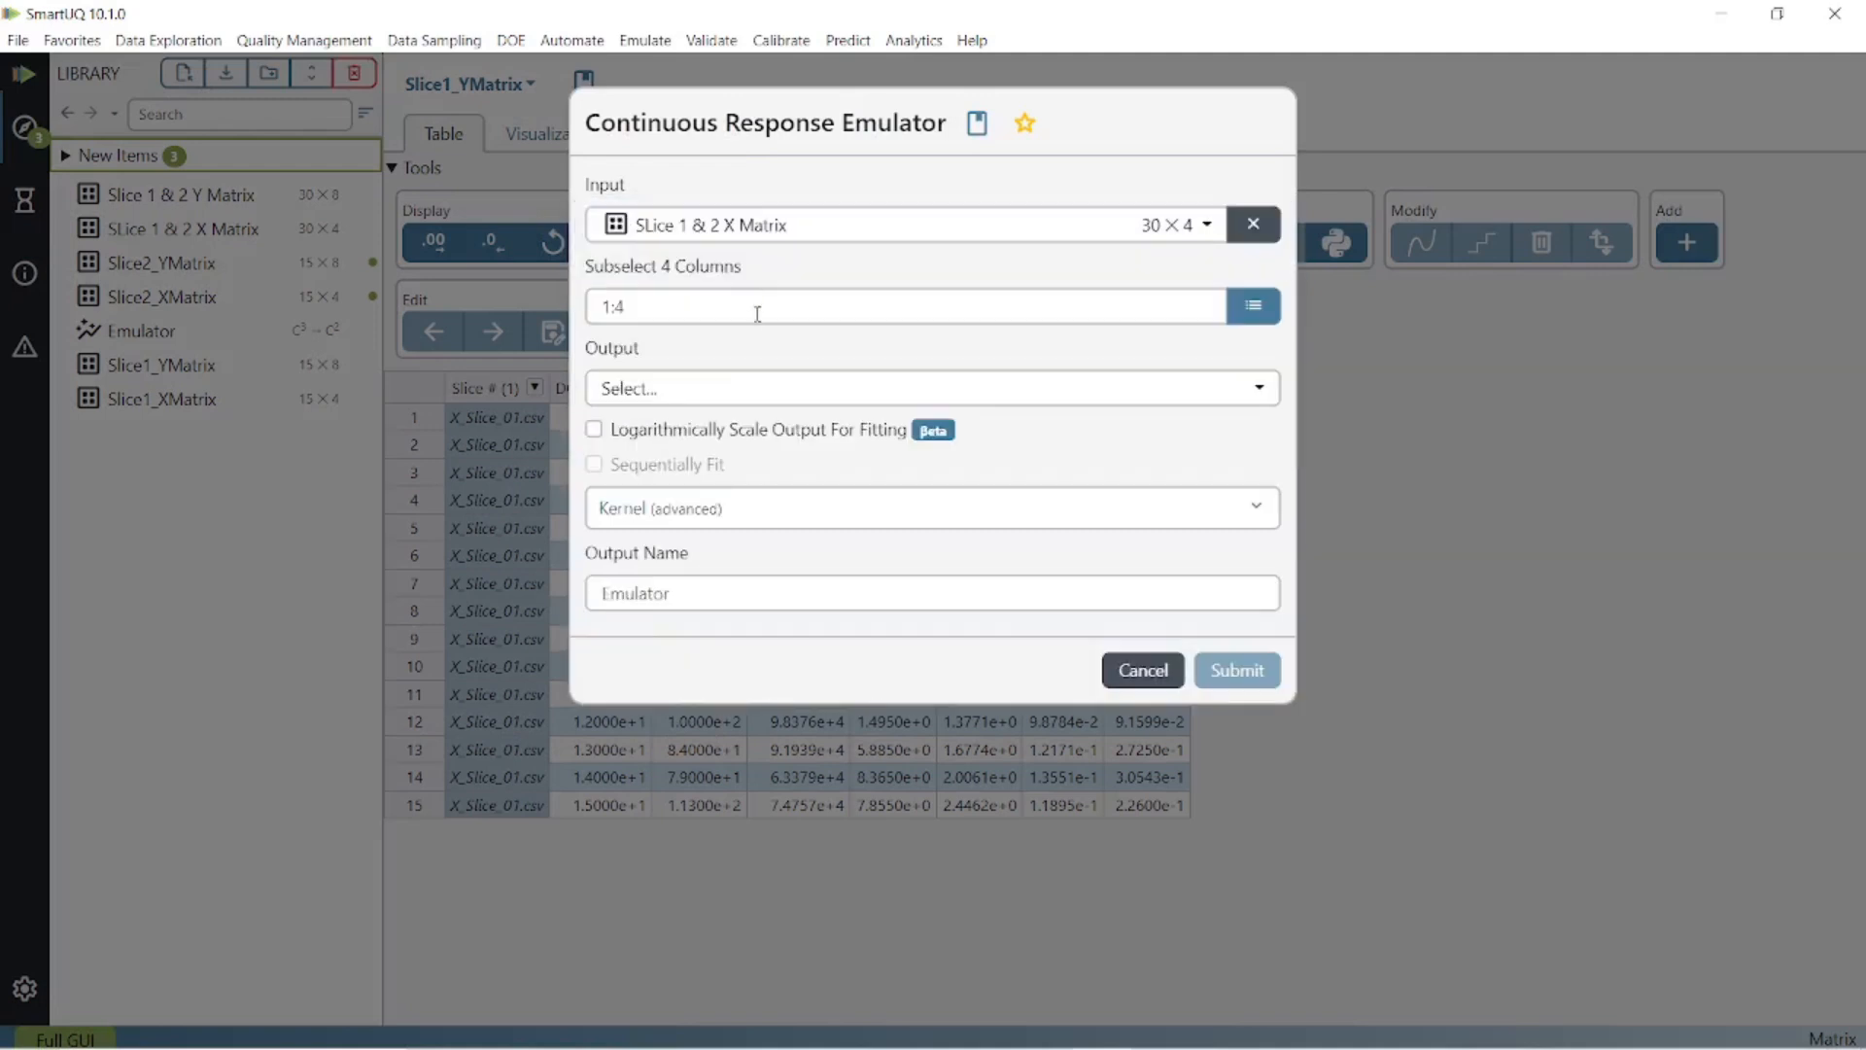
left_click(744, 388)
left_click(745, 435)
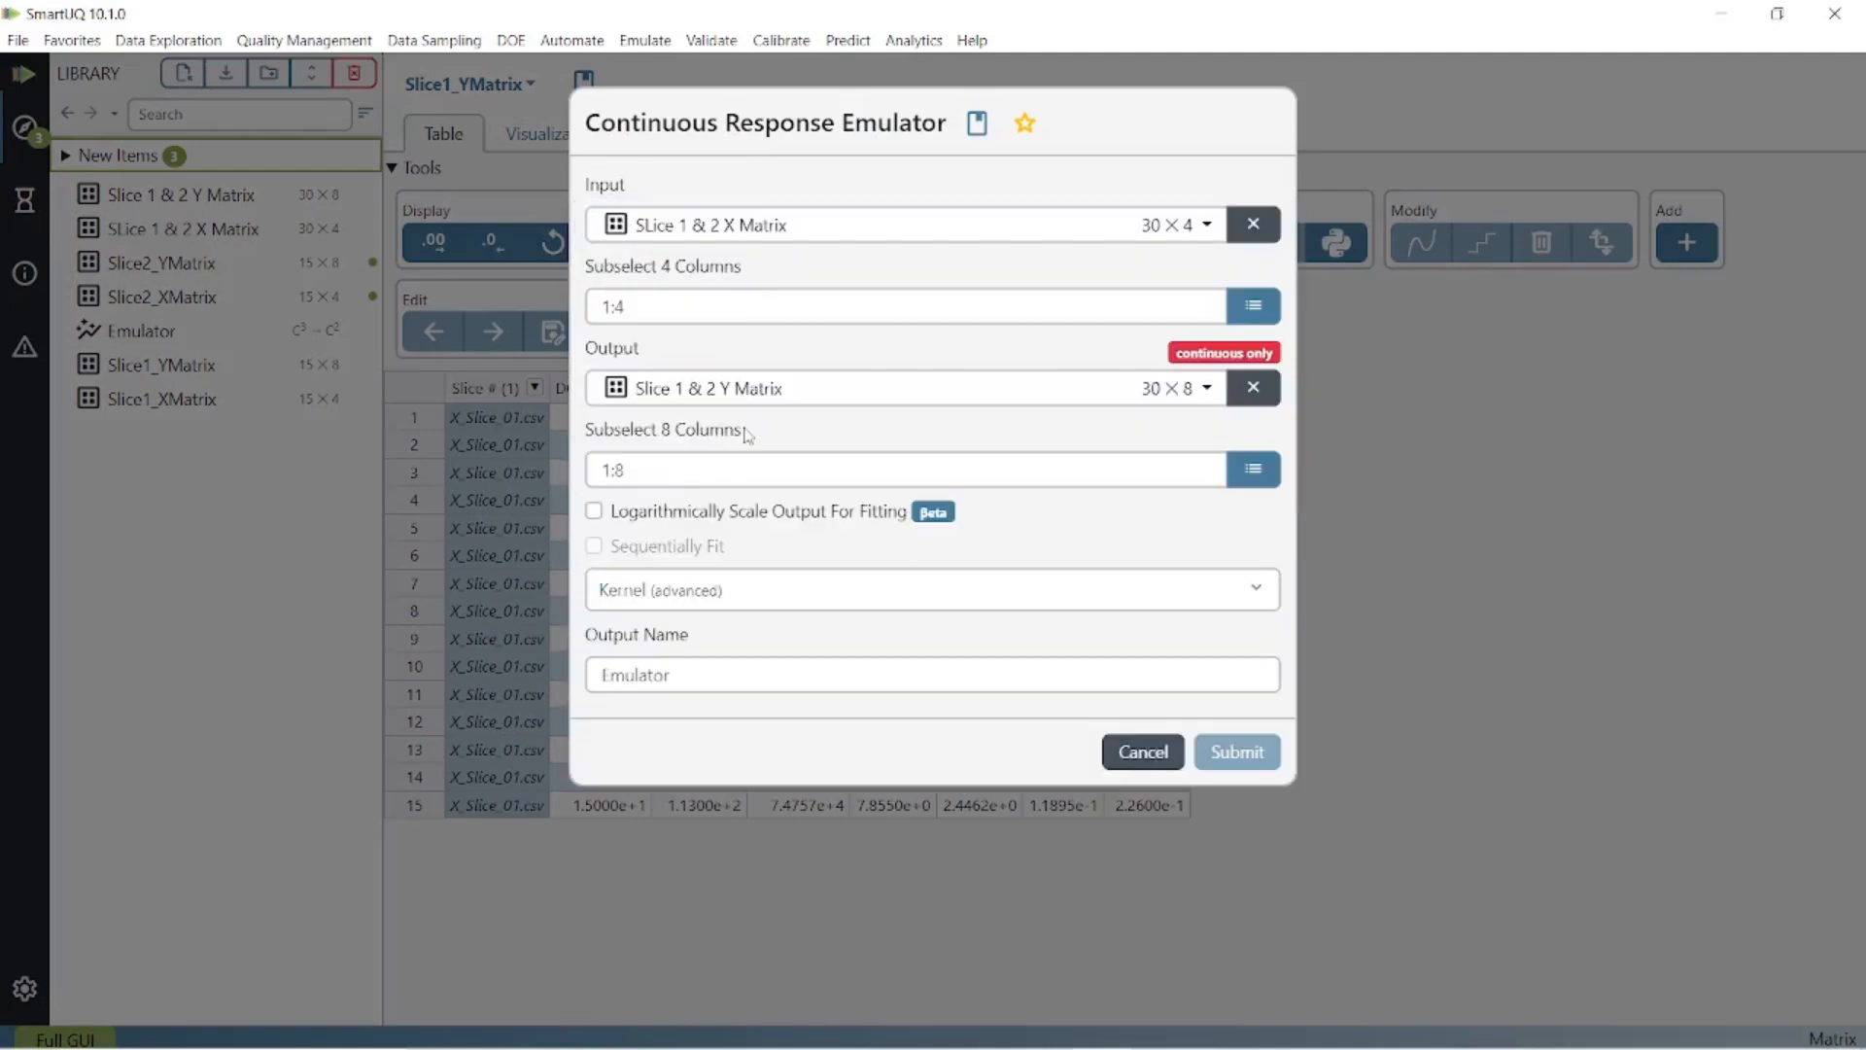
Select FrStrPr, AoA and M as the emulator's input columns.
left_click(1253, 306)
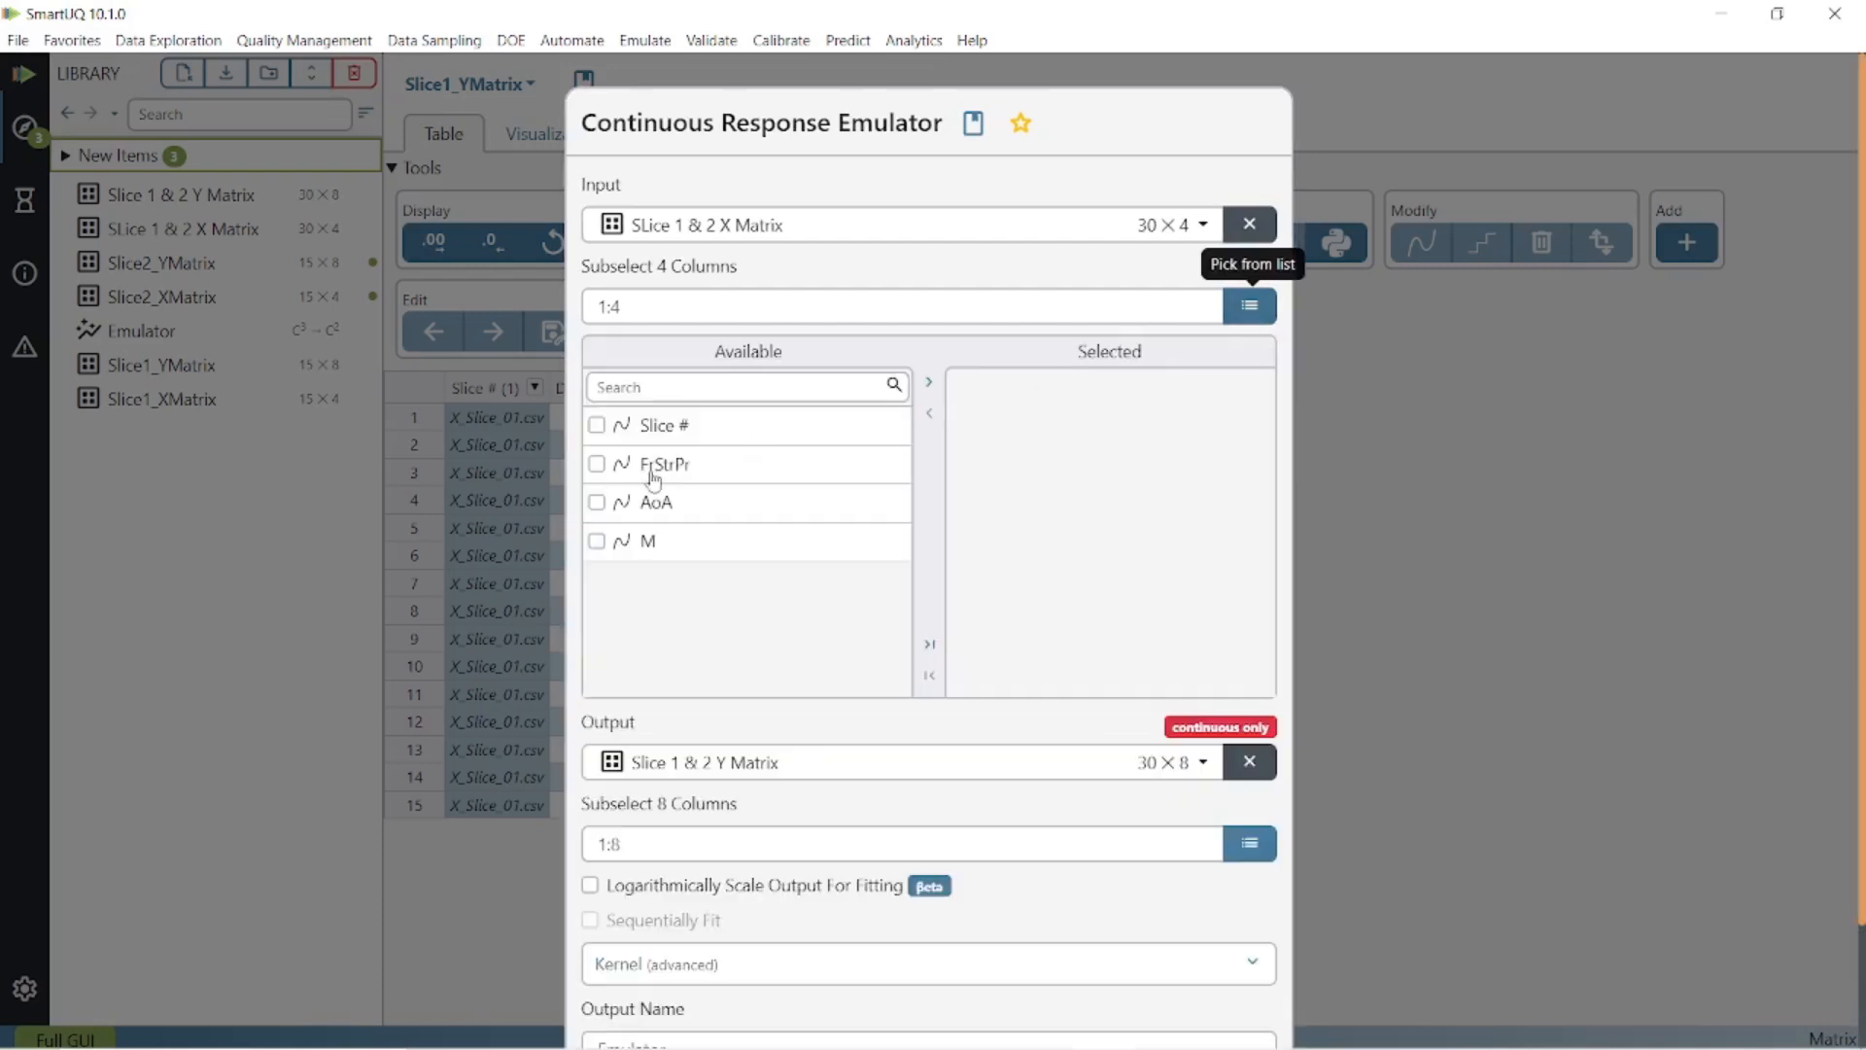
left_click(597, 464)
left_click(597, 501)
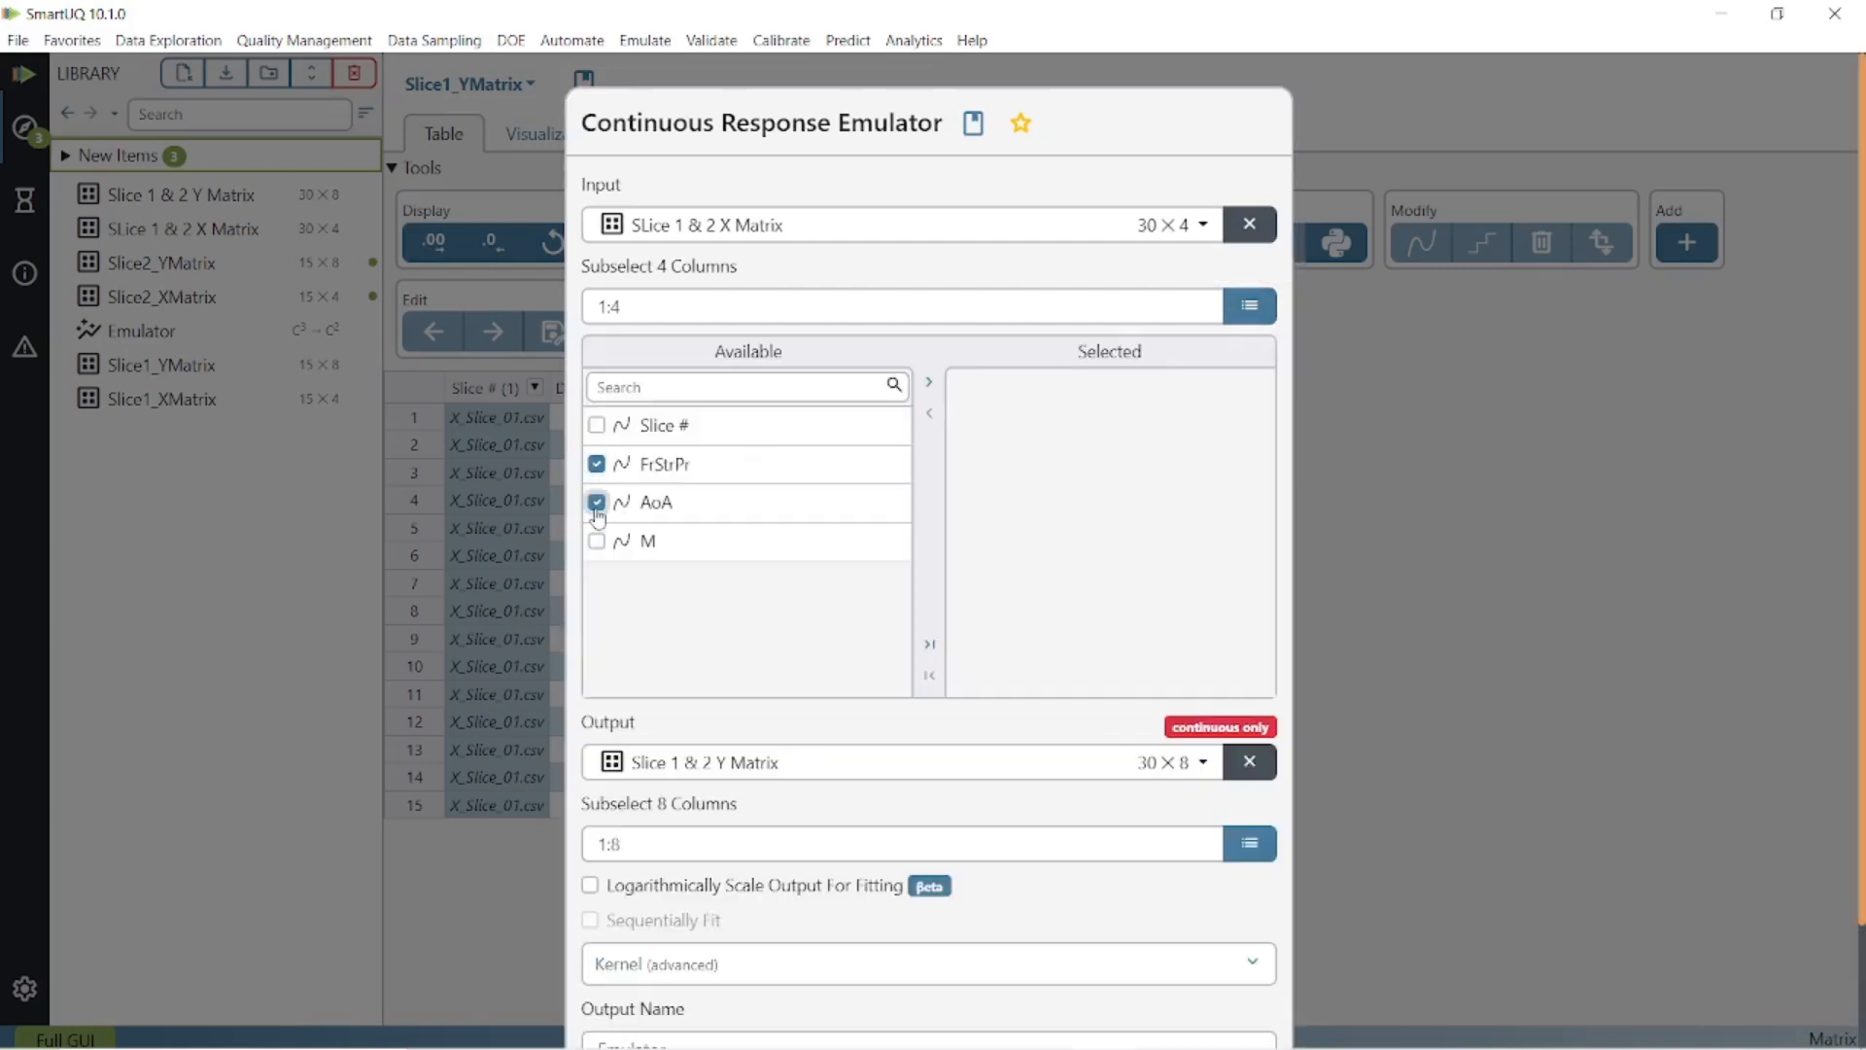
left_click(597, 542)
left_click(929, 382)
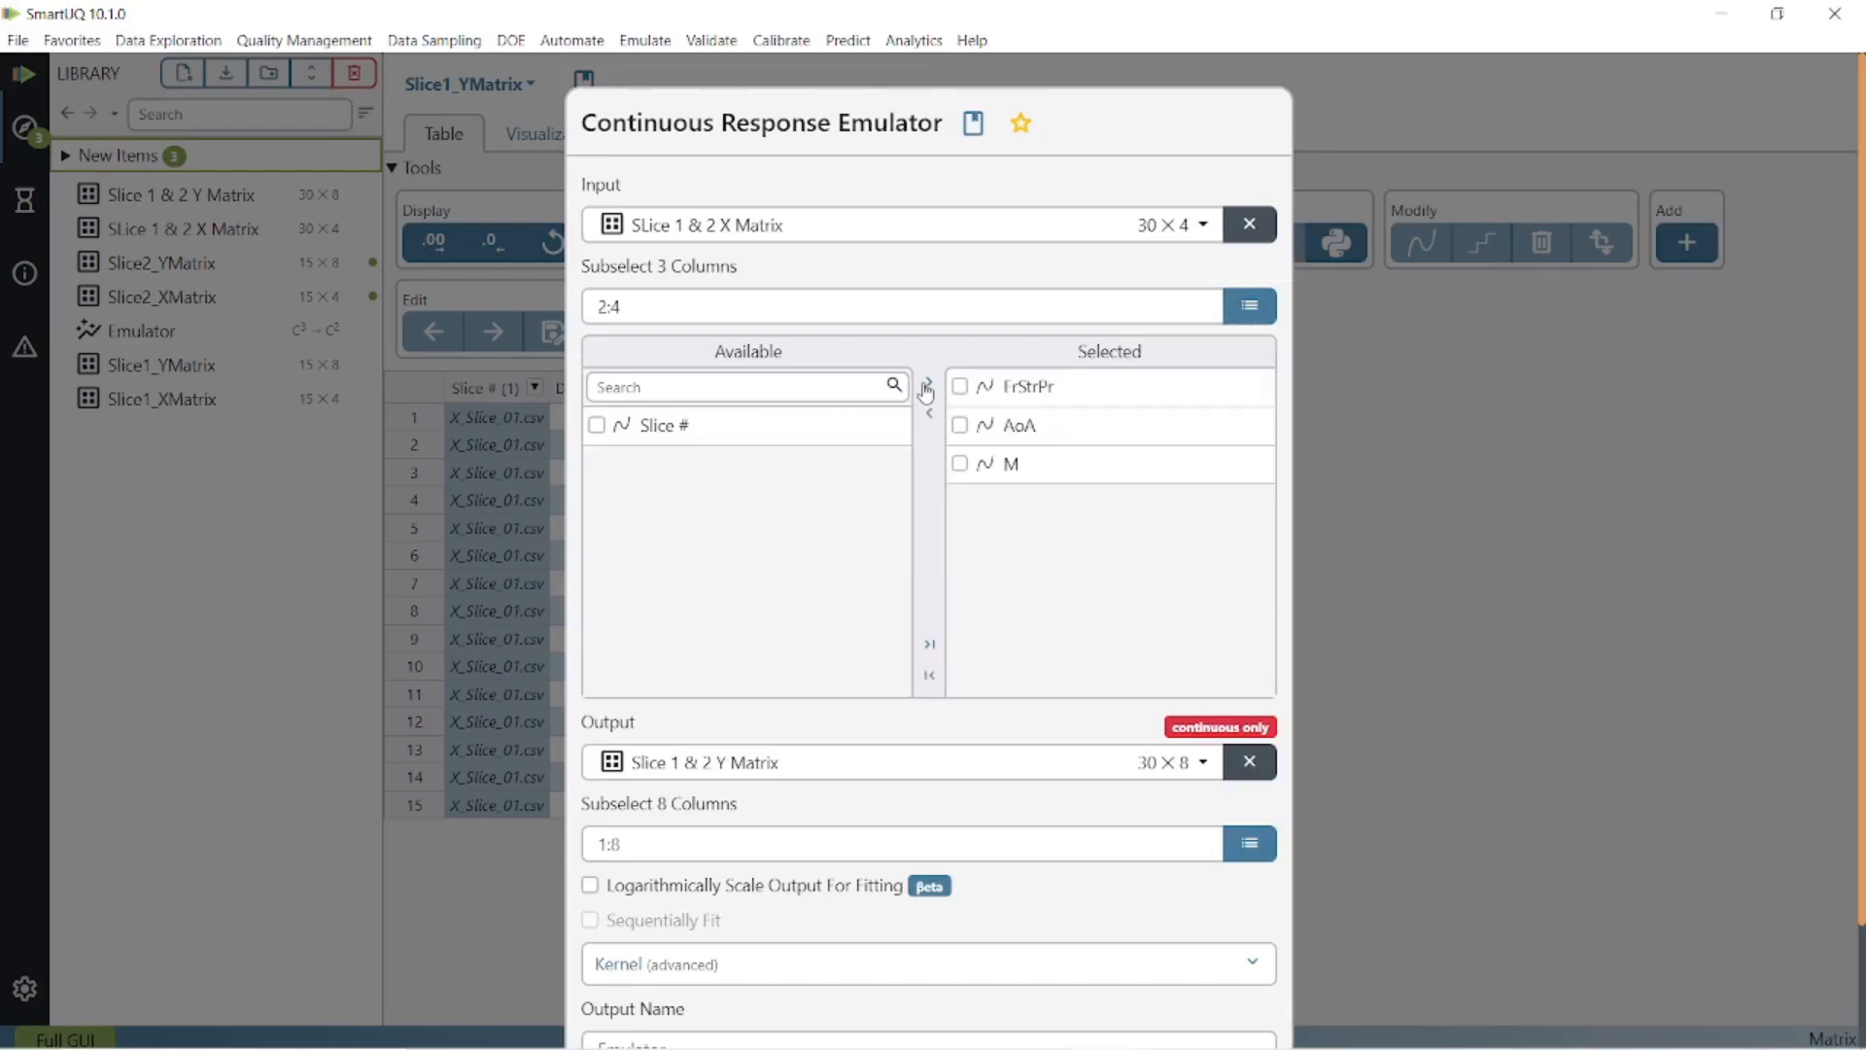
scroll(896, 550, "down", 2)
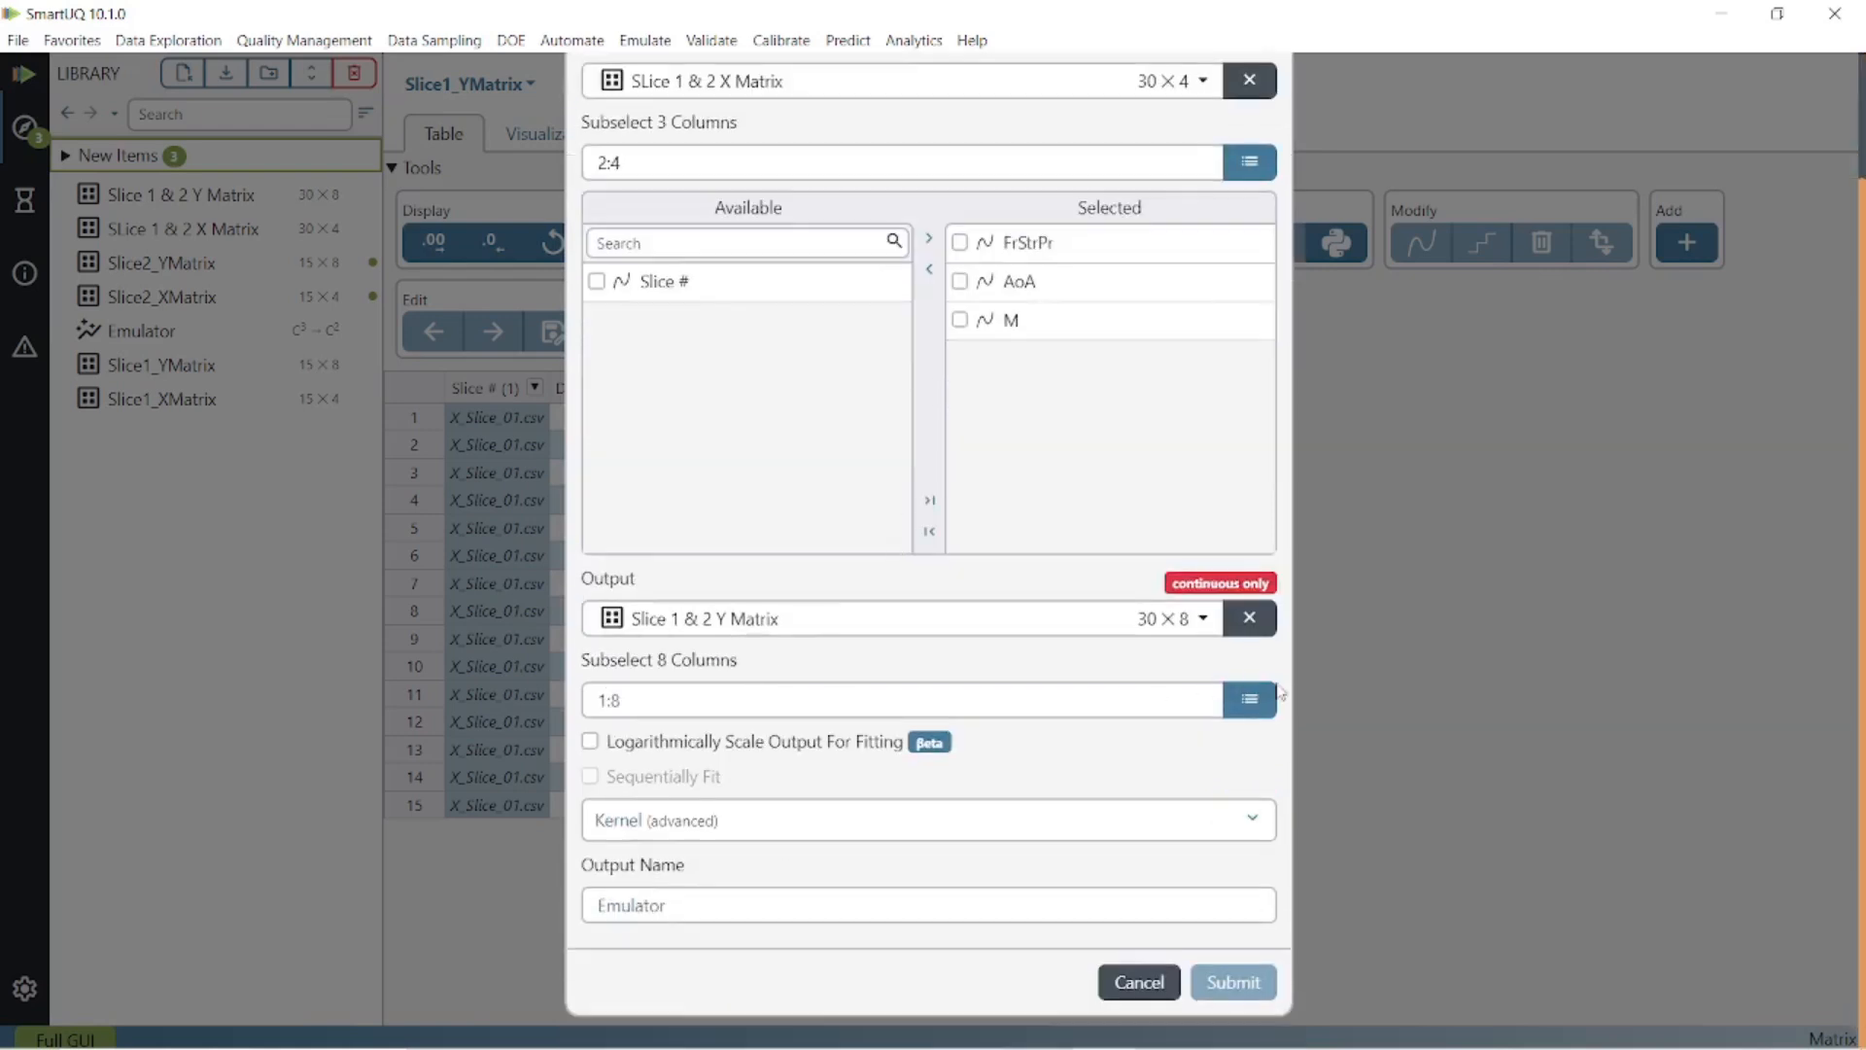
Select Cd and Cl as output columns and build Emulator (1).
left_click(1253, 714)
scroll(941, 778, "down", 5)
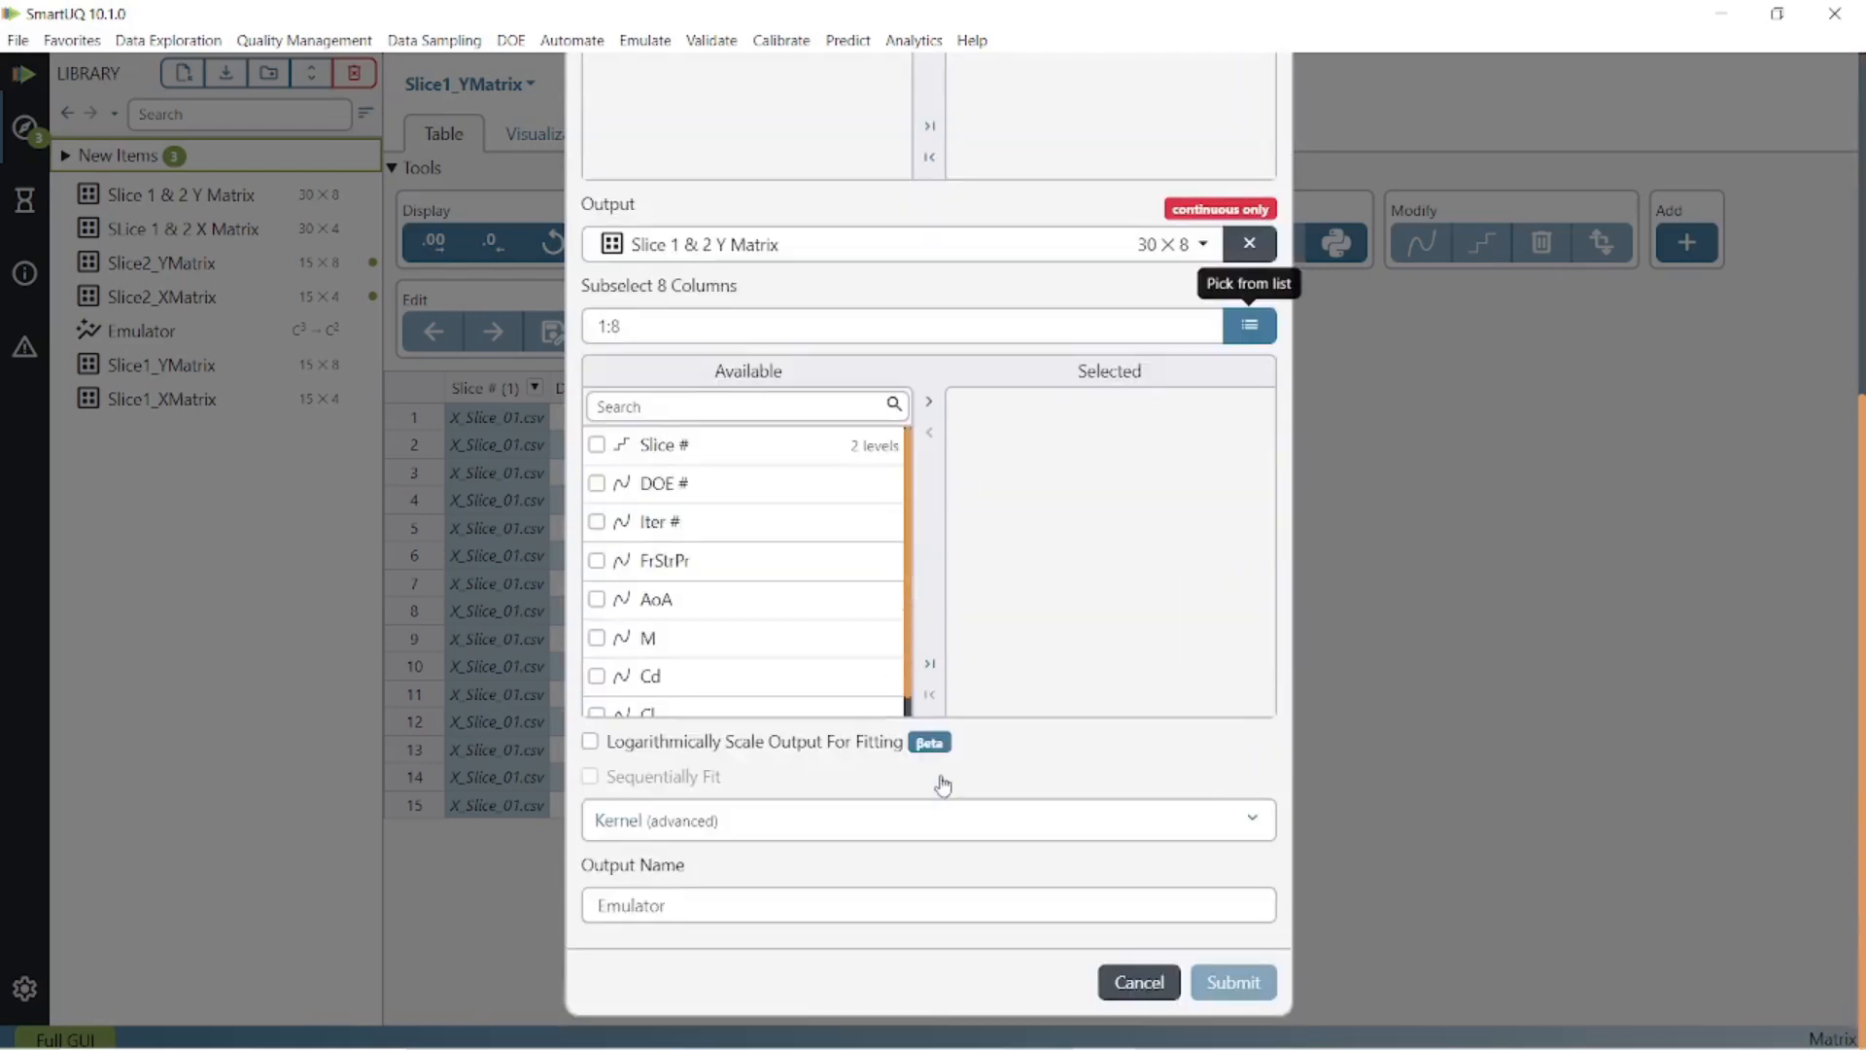
left_click(598, 677)
left_click(596, 713)
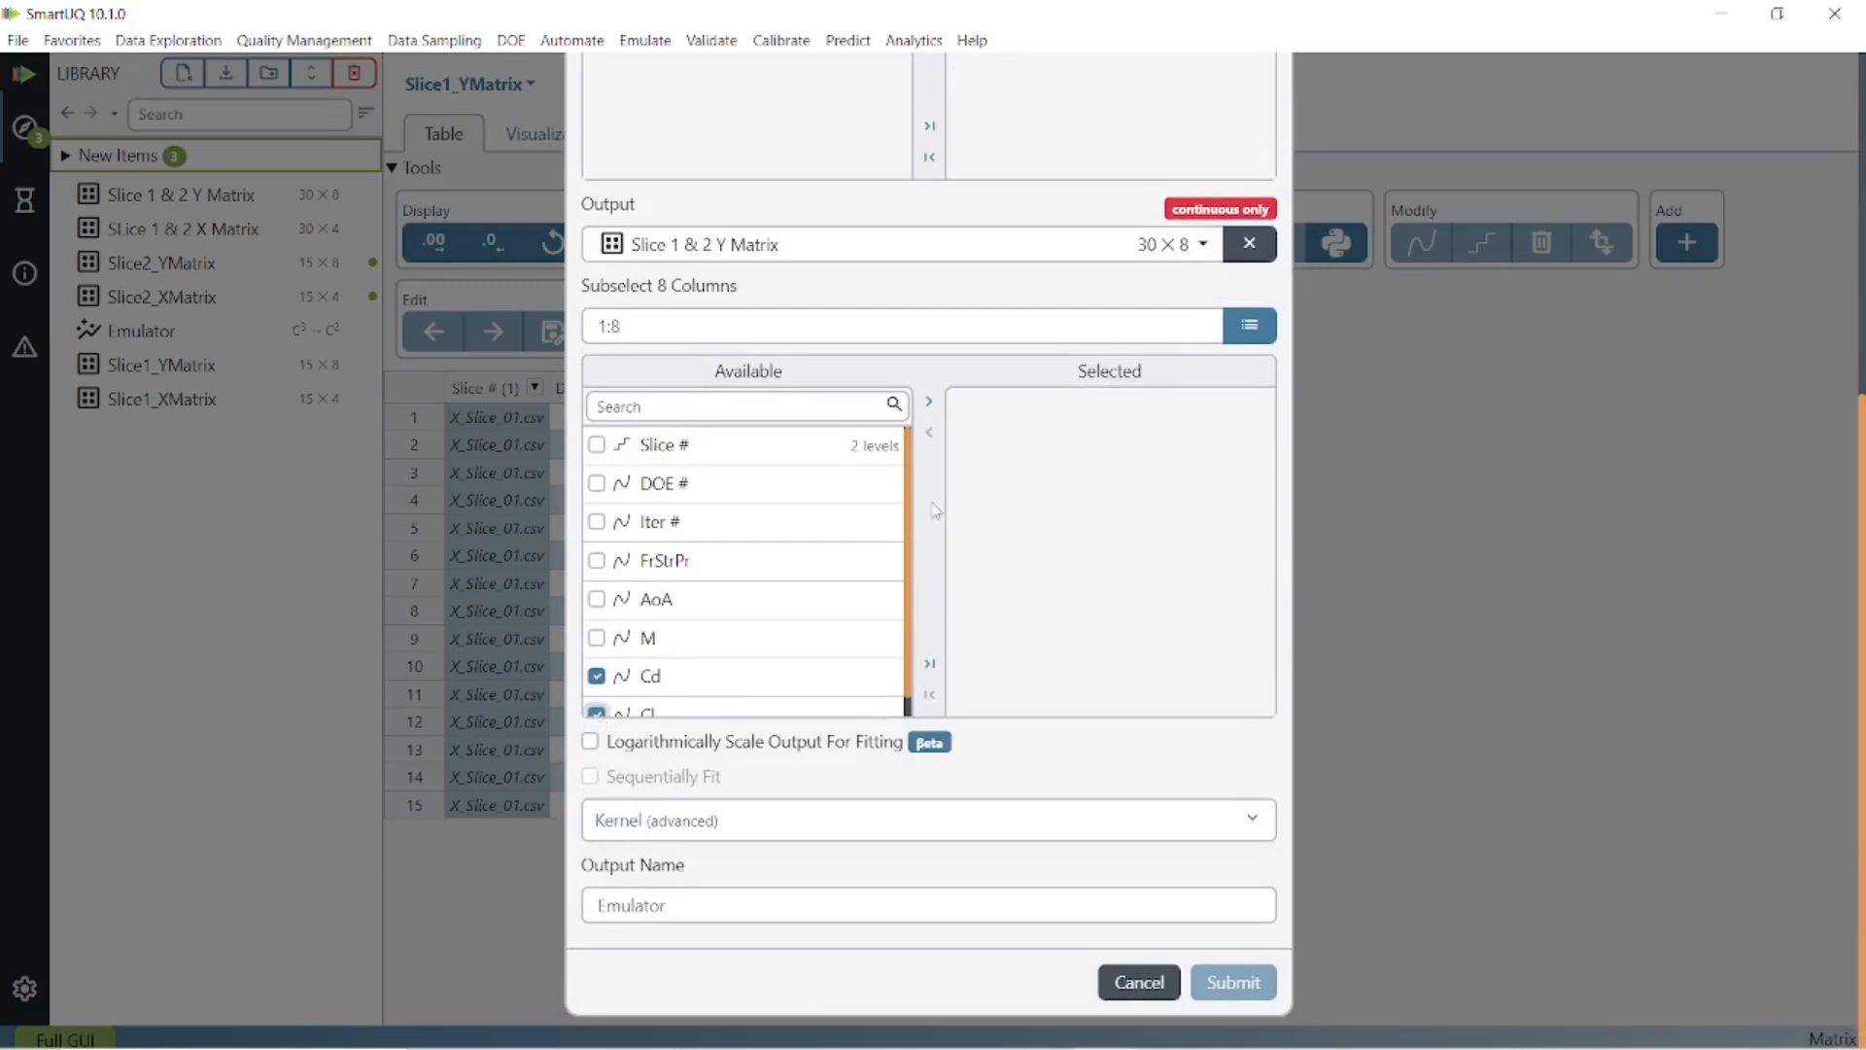
left_click(927, 400)
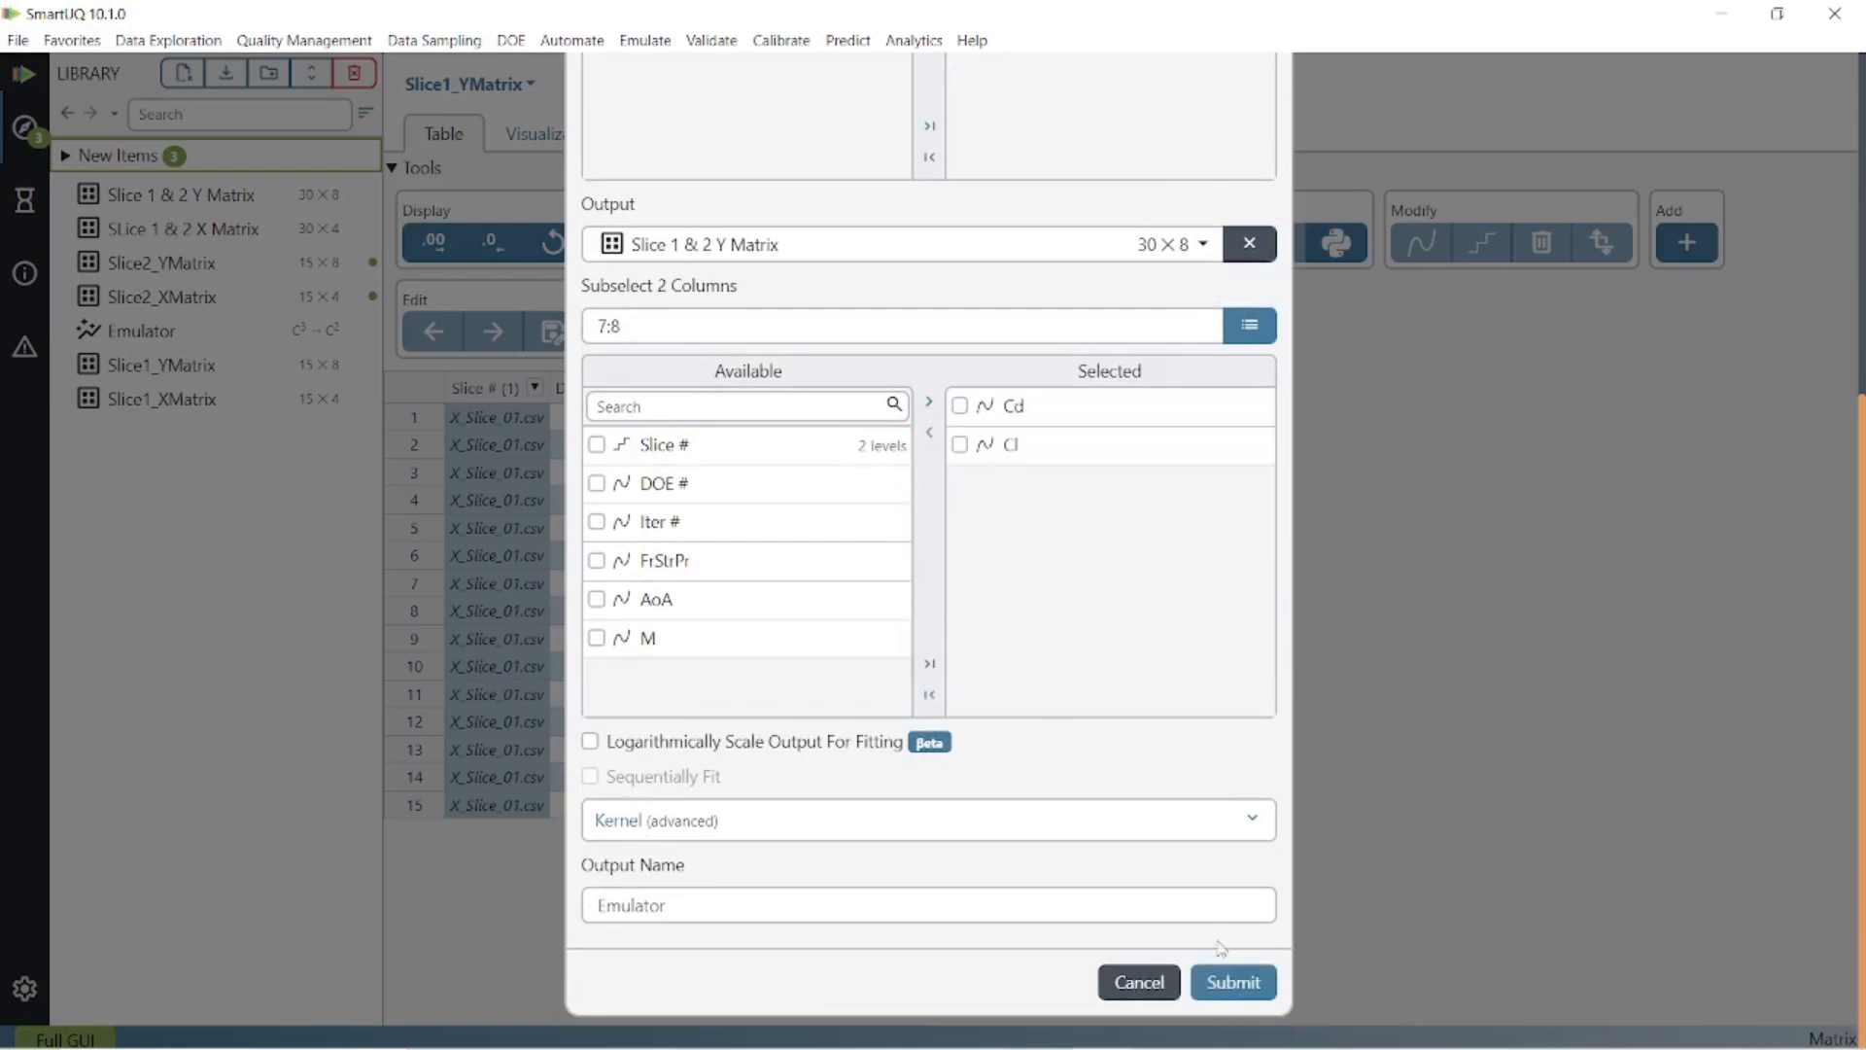
left_click(1227, 982)
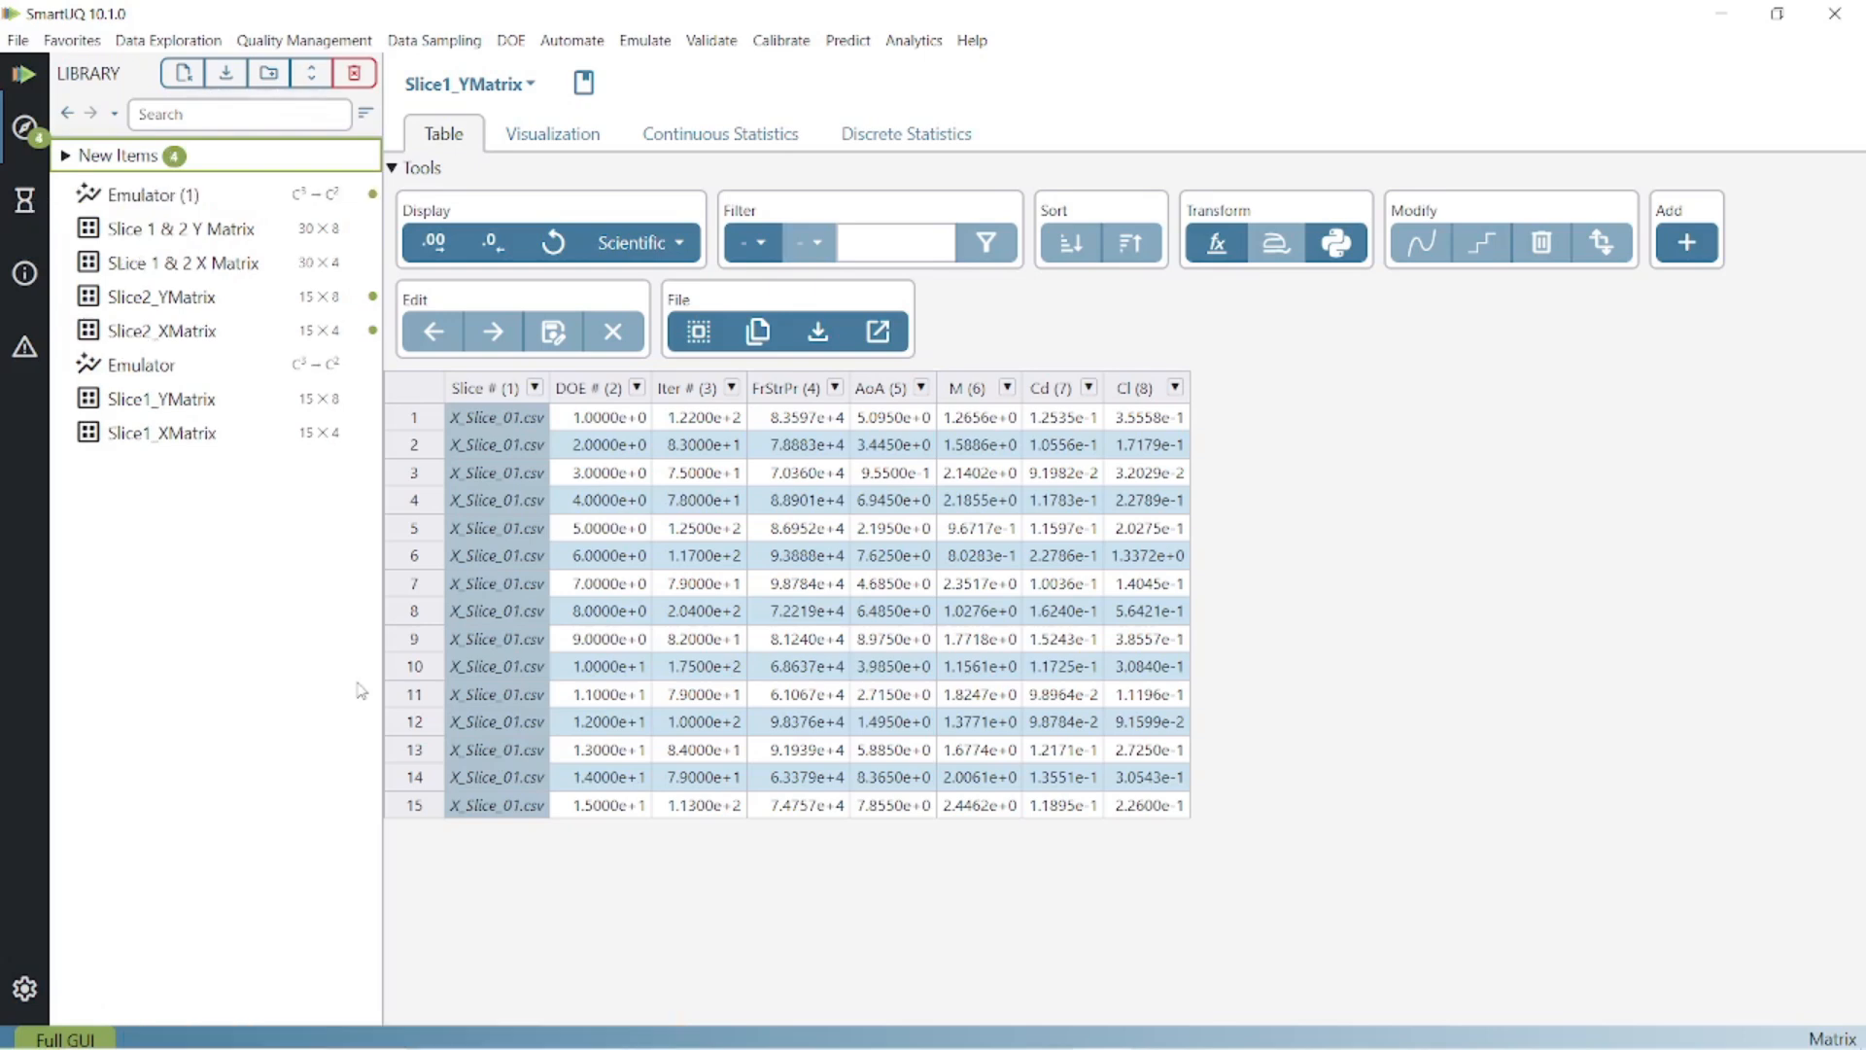
Review Emulator (1)'s Cd CV plot, then advance the slideshow to the Accuracy slide.
left_click(262, 195)
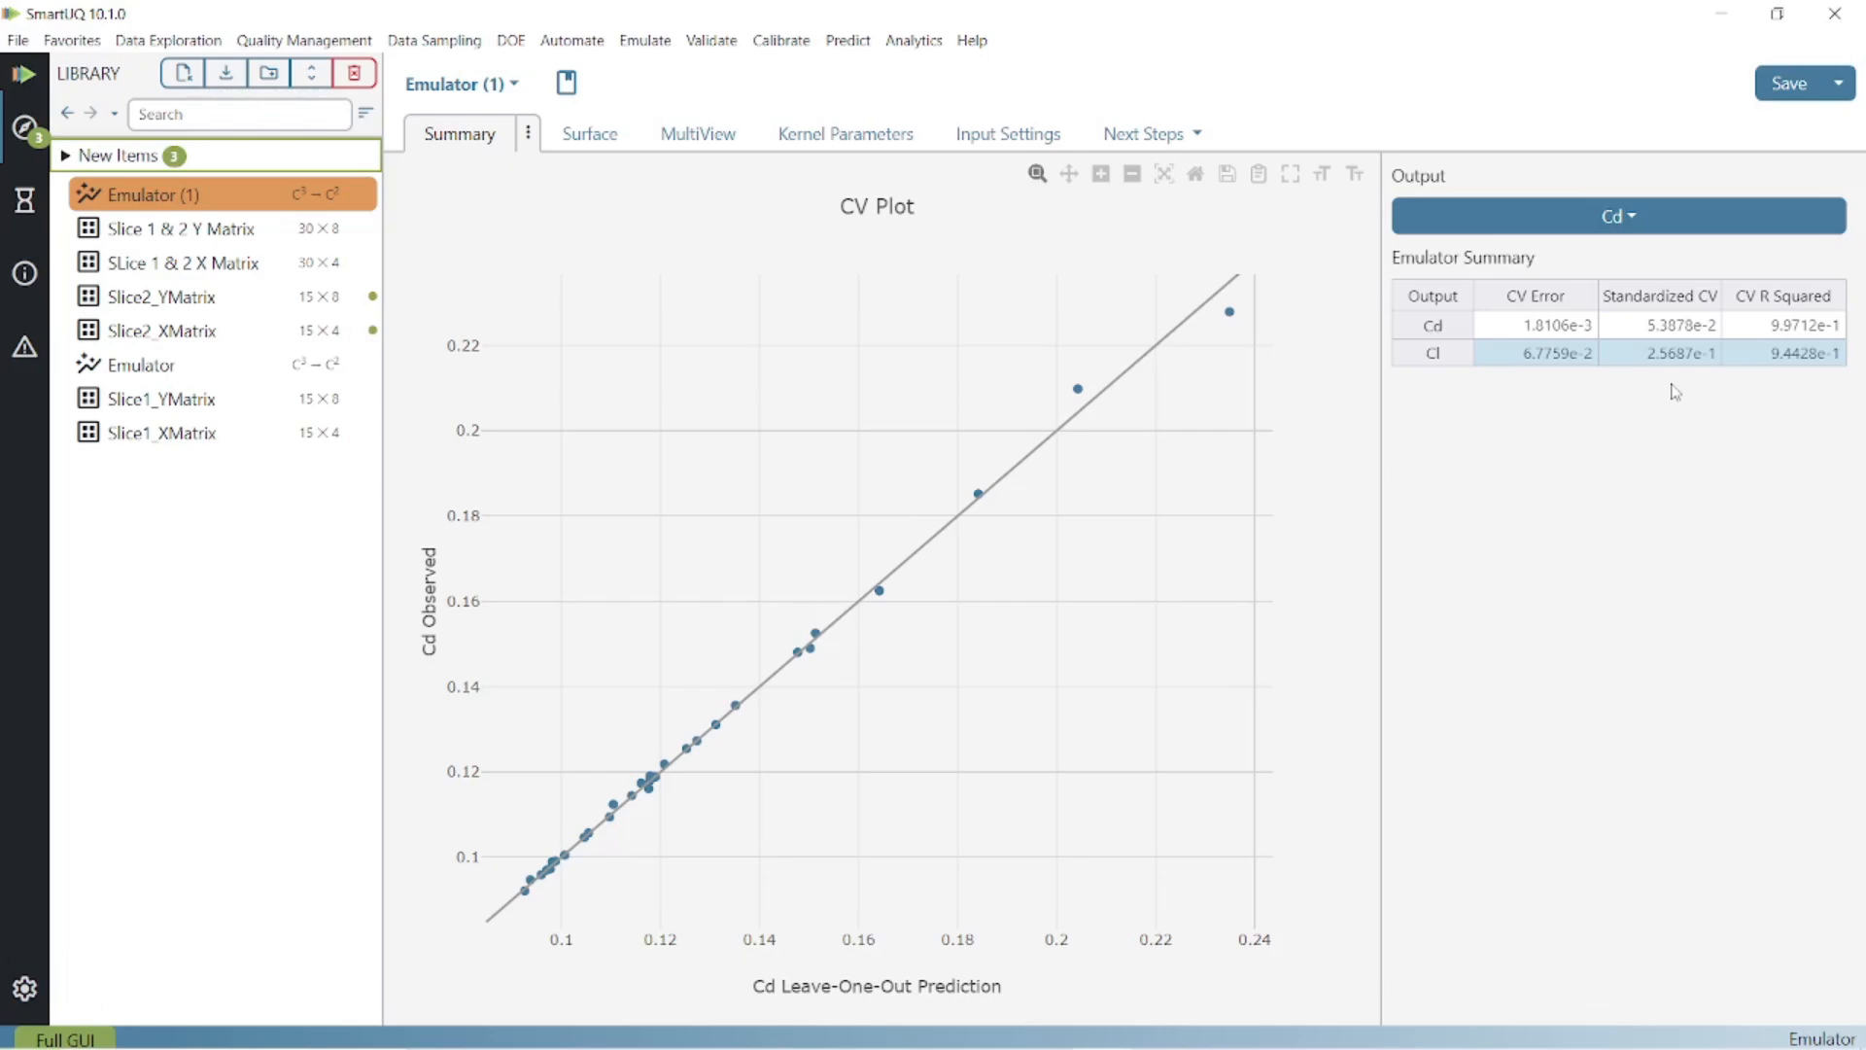
key("alt+Tab")
key("alt+Tab")
key("alt+Tab")
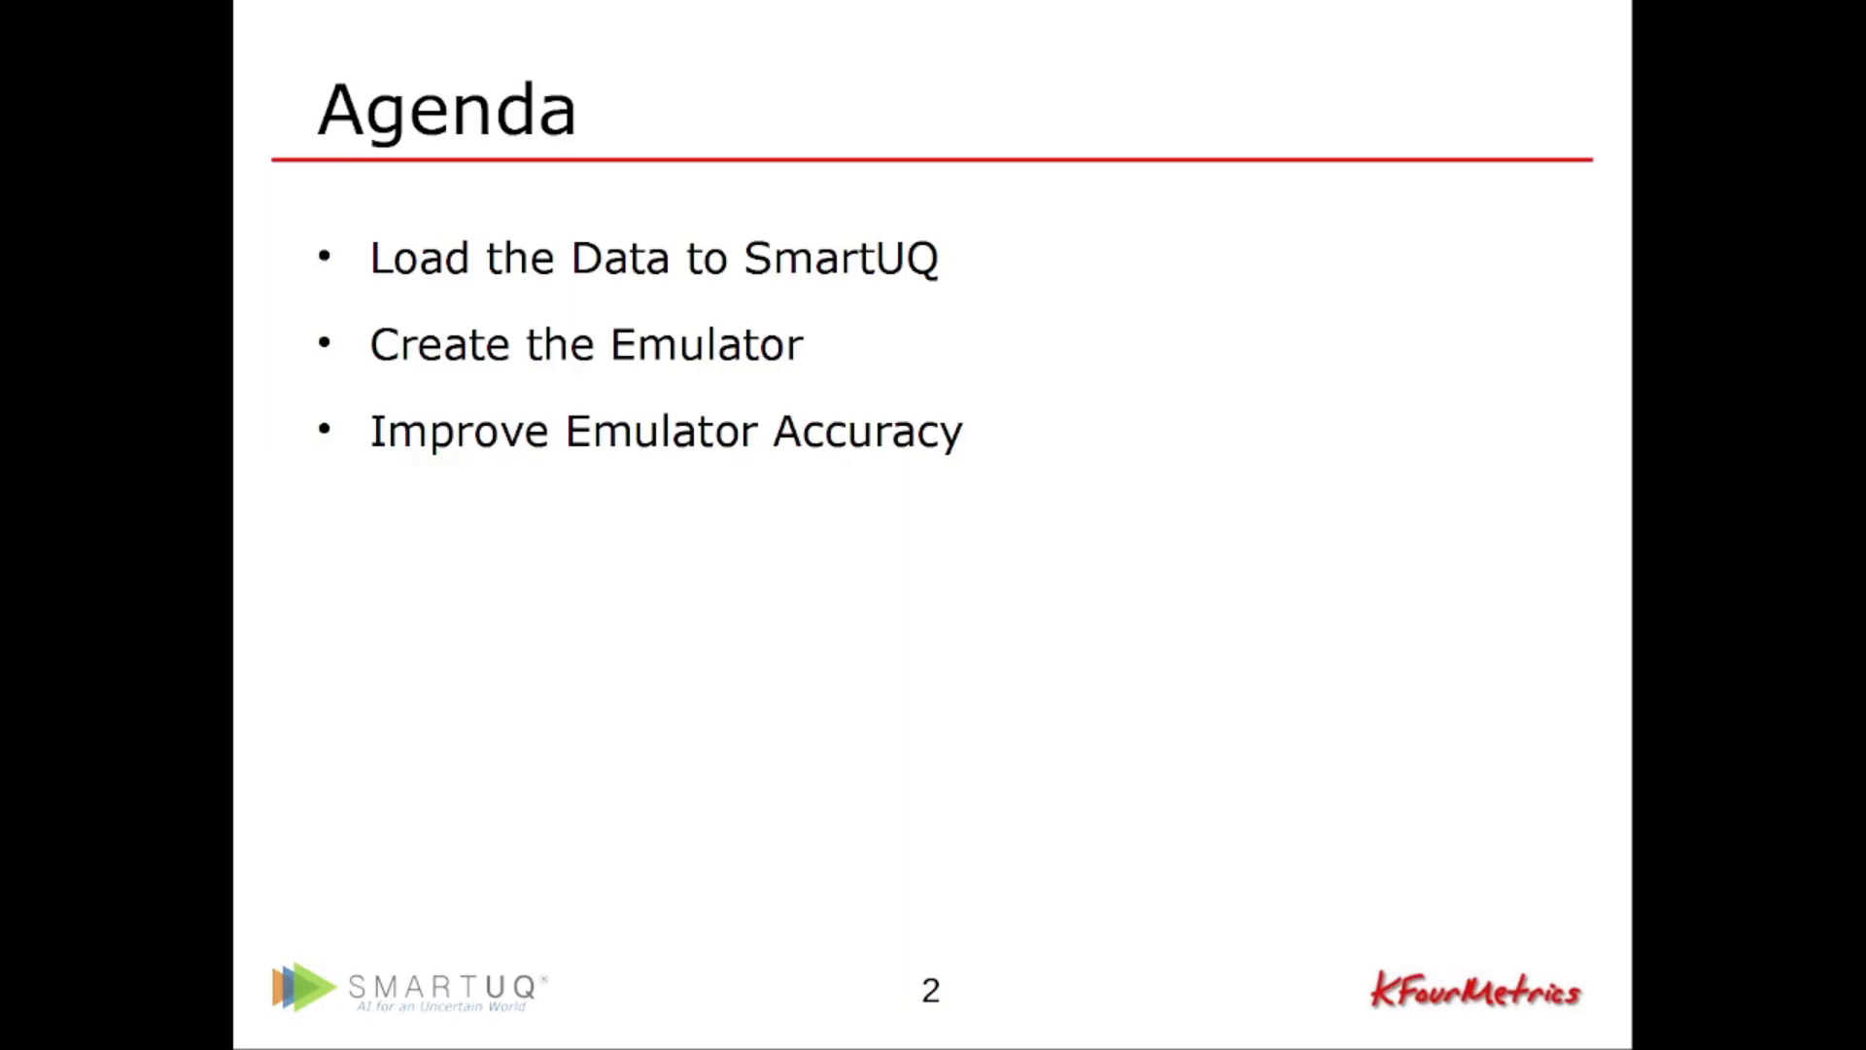
key("Right")
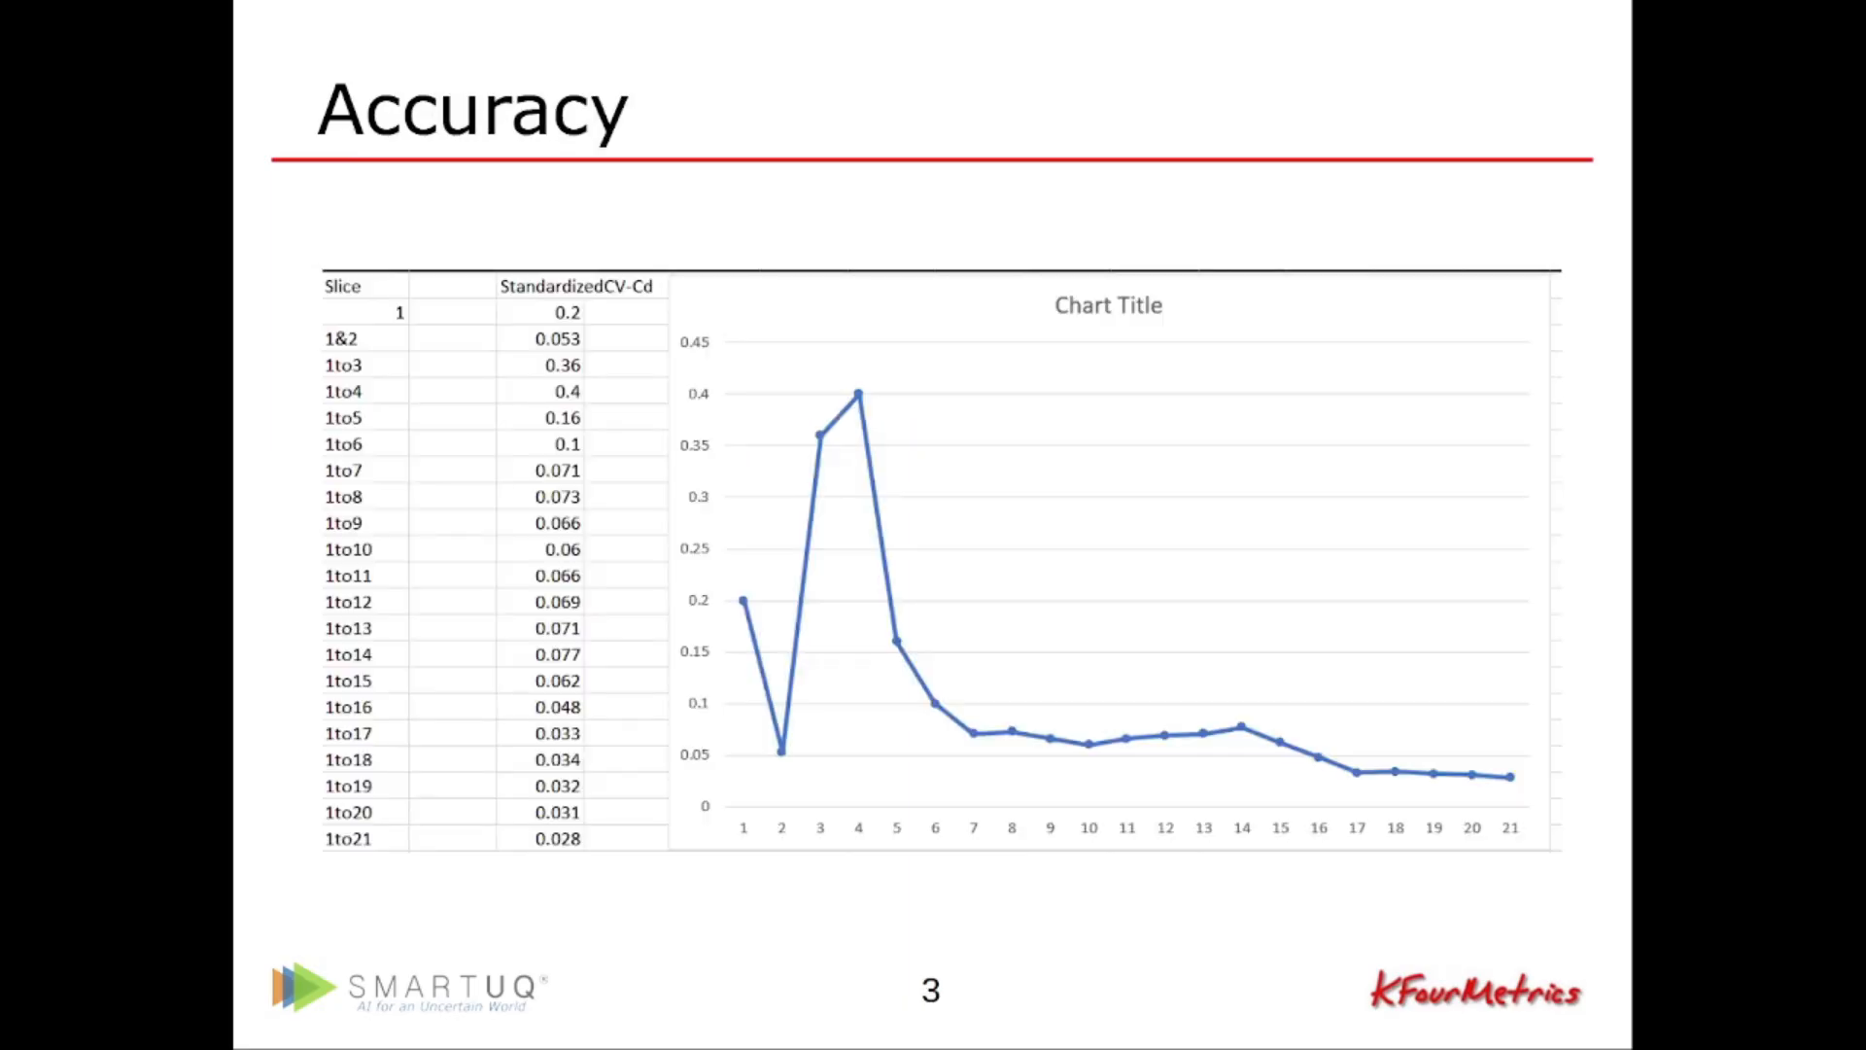